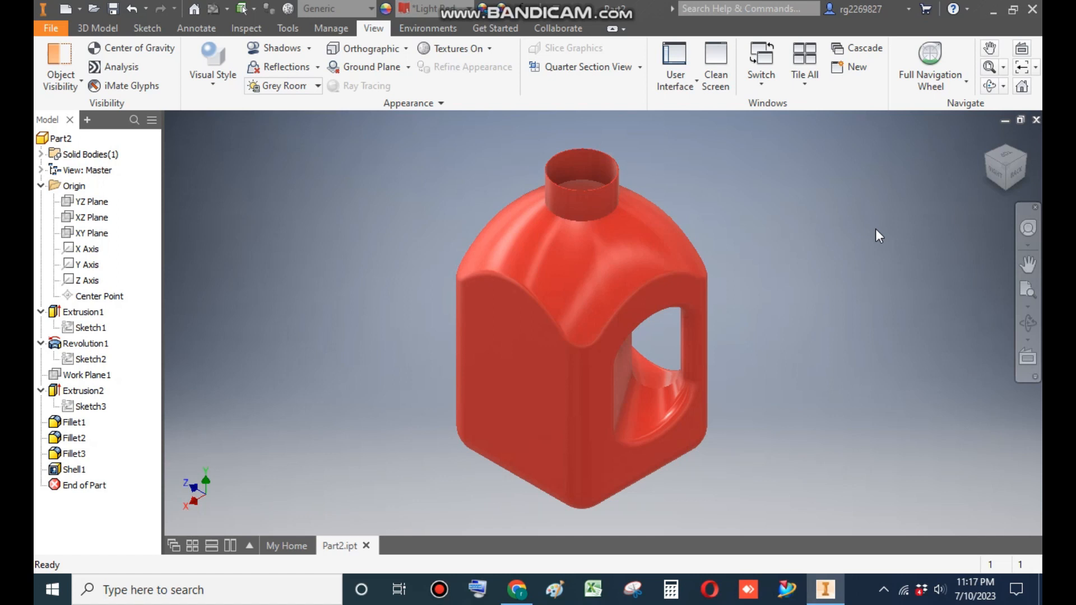
Step: Create a new metric part from the Standard (mm).ipt template
click(66, 9)
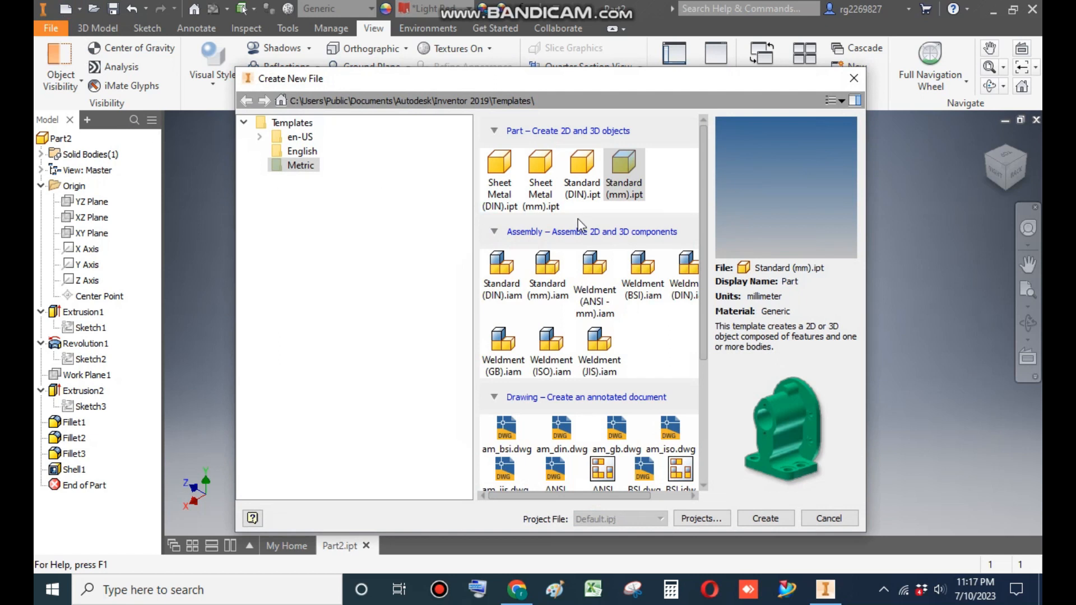
click(622, 165)
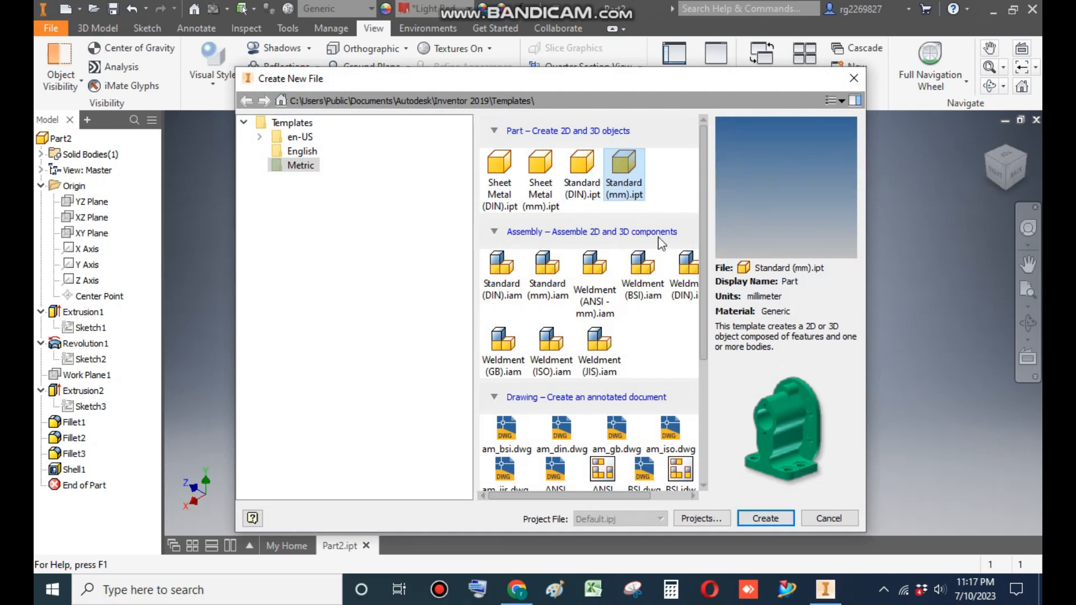
click(766, 523)
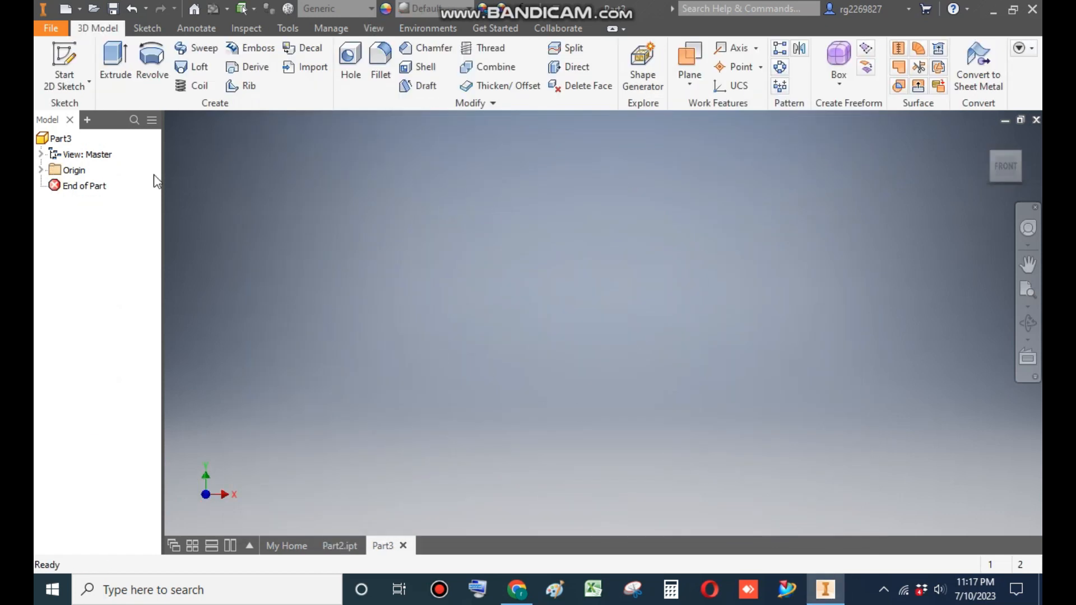
Step: Sketch a 200 mm by 200 mm two-point center rectangle at the origin on the XZ plane and finish the sketch
click(61, 58)
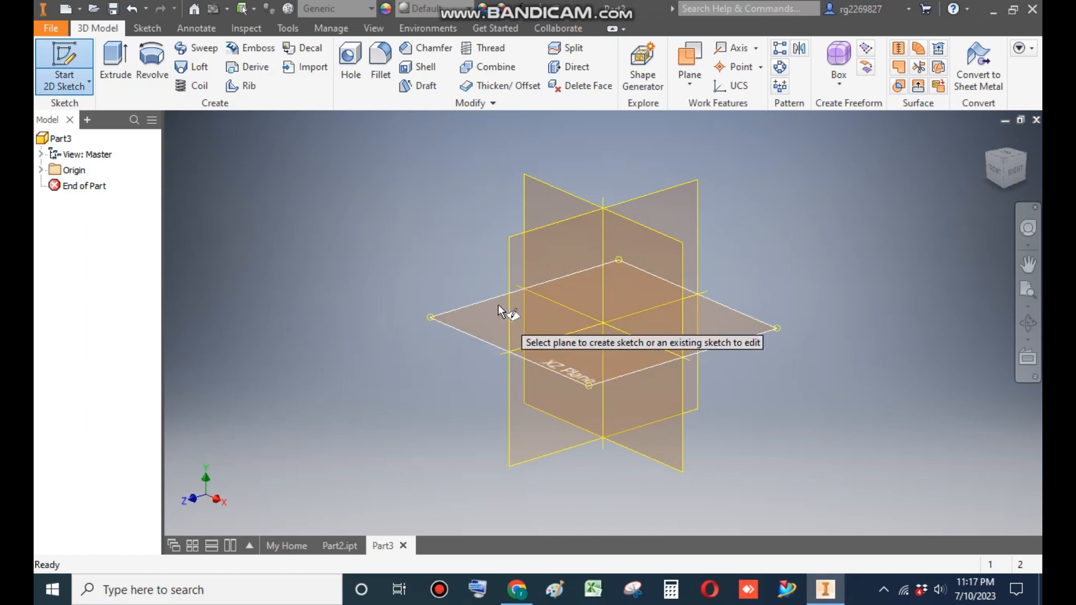
click(494, 302)
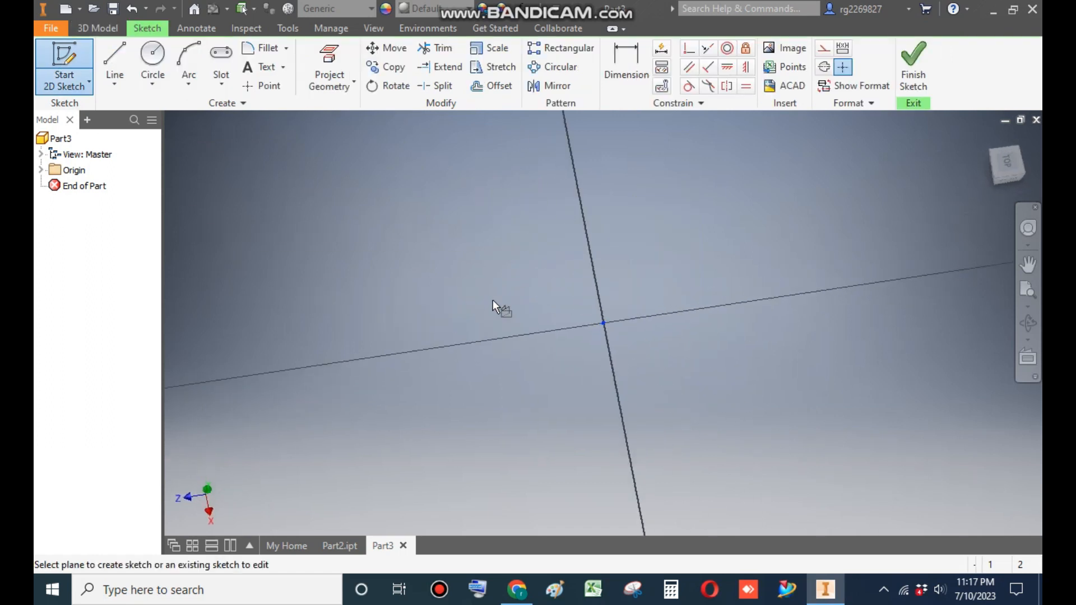
click(1017, 137)
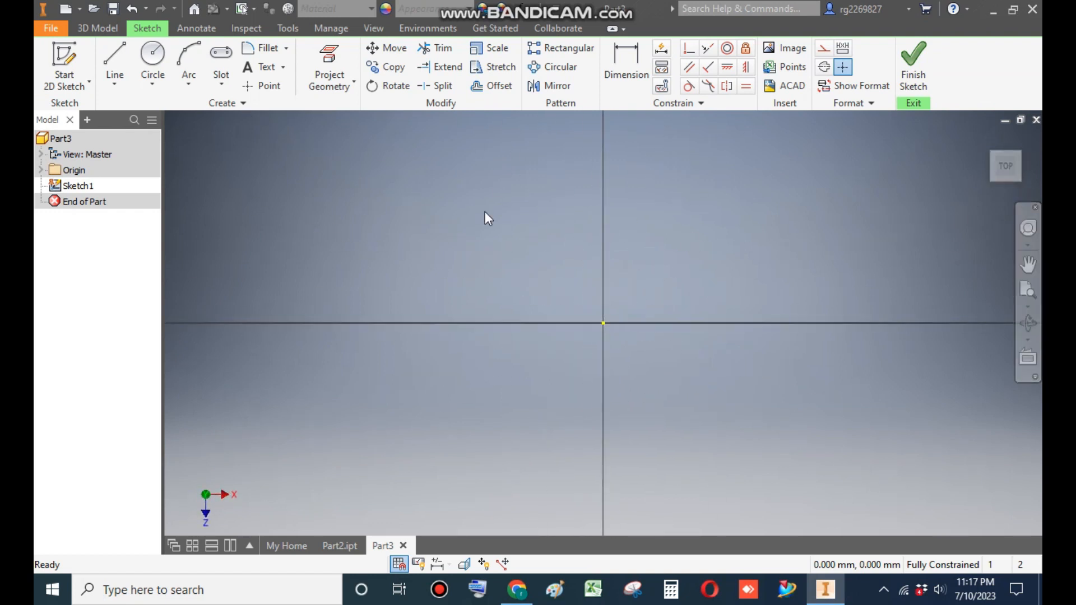
click(224, 90)
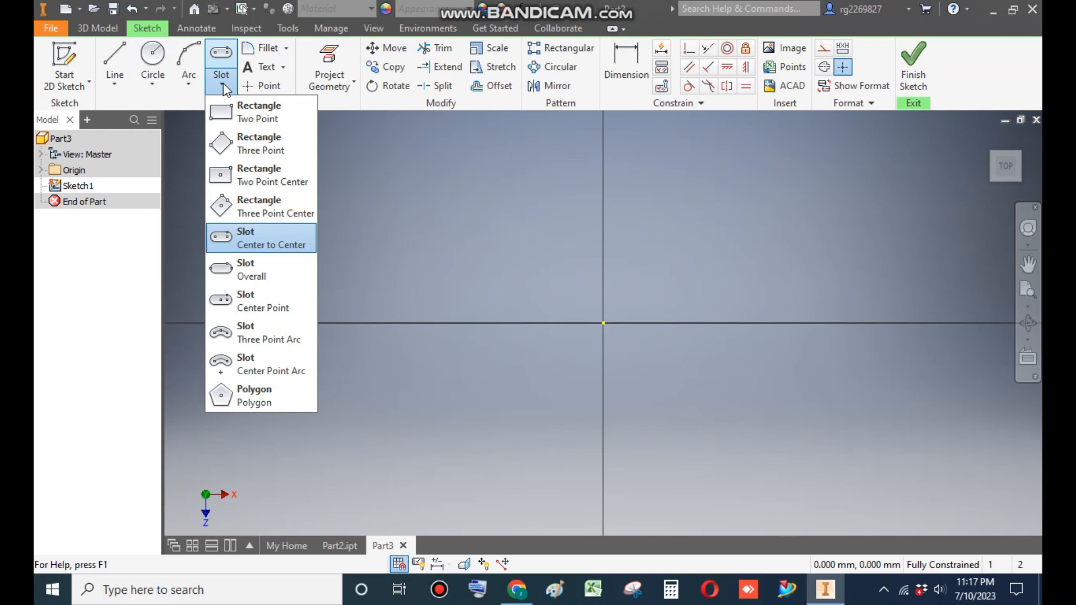
click(268, 175)
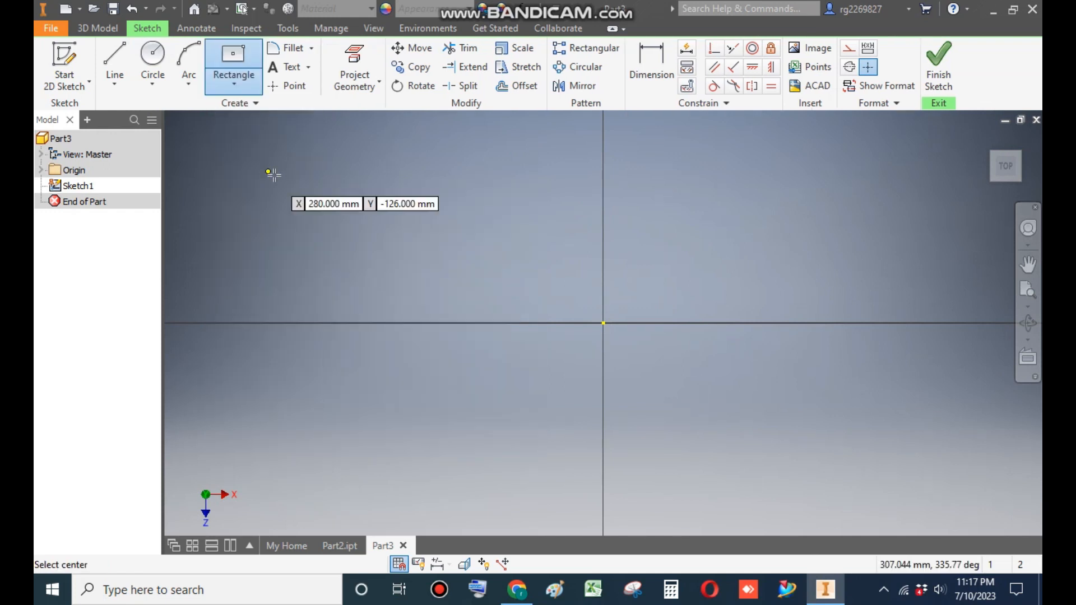
click(604, 323)
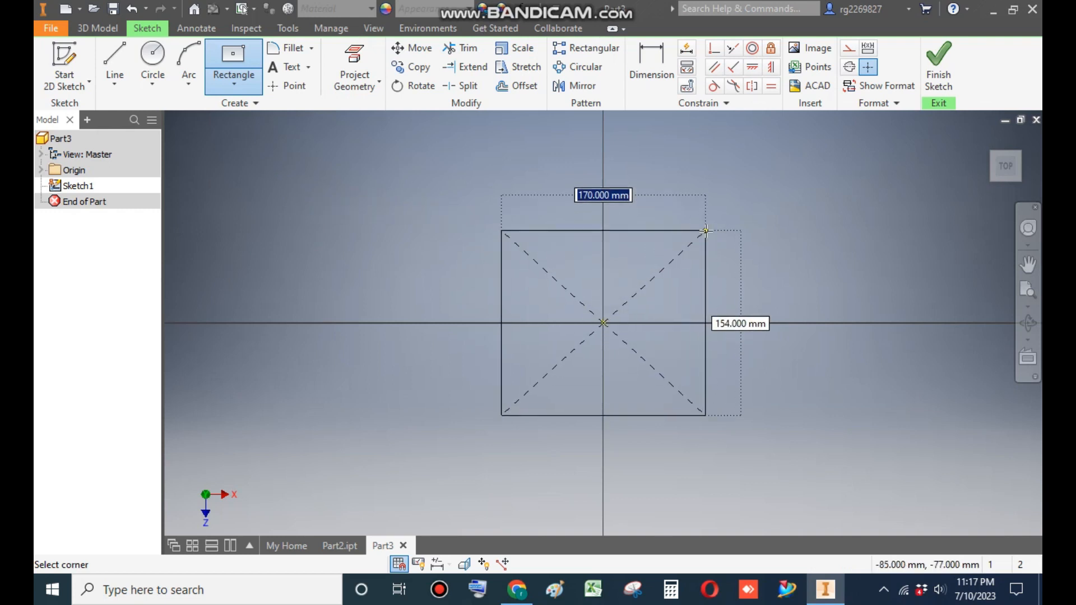
text(2)
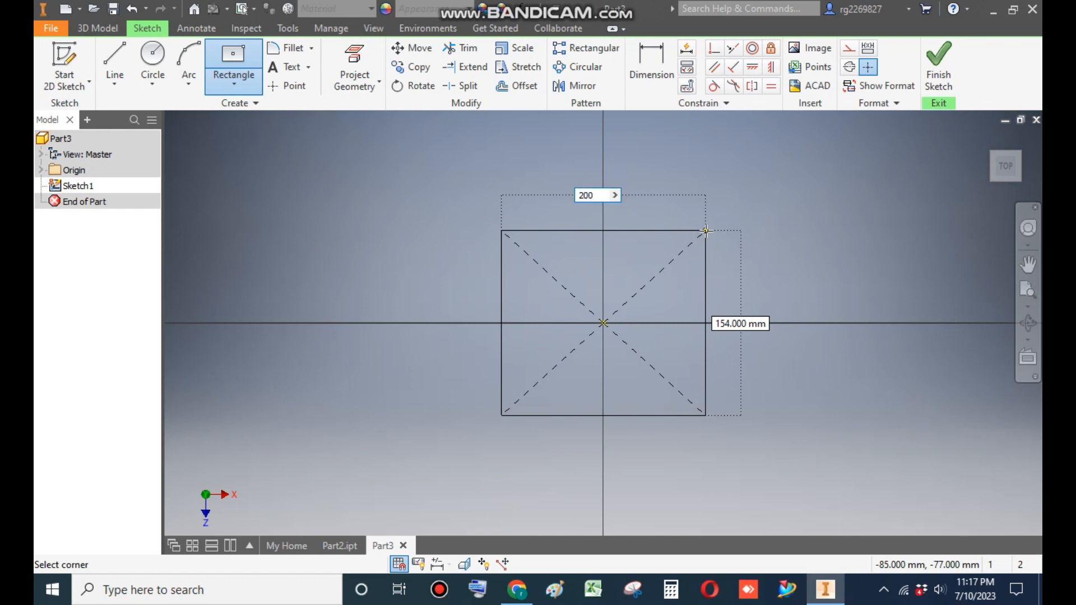
text(00)
key(Tab)
text(20)
key(Return)
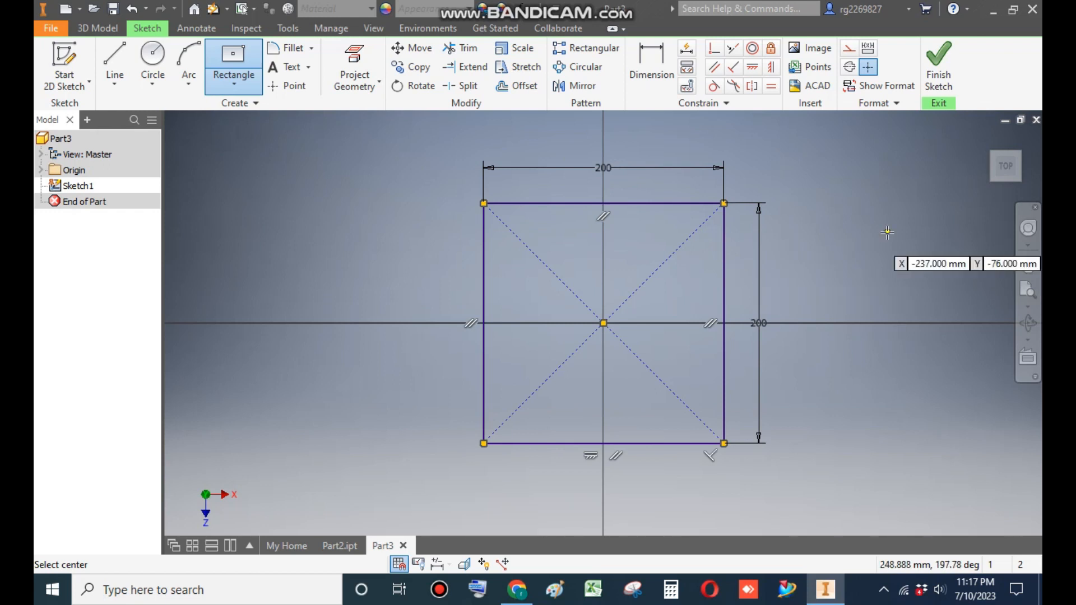
click(939, 65)
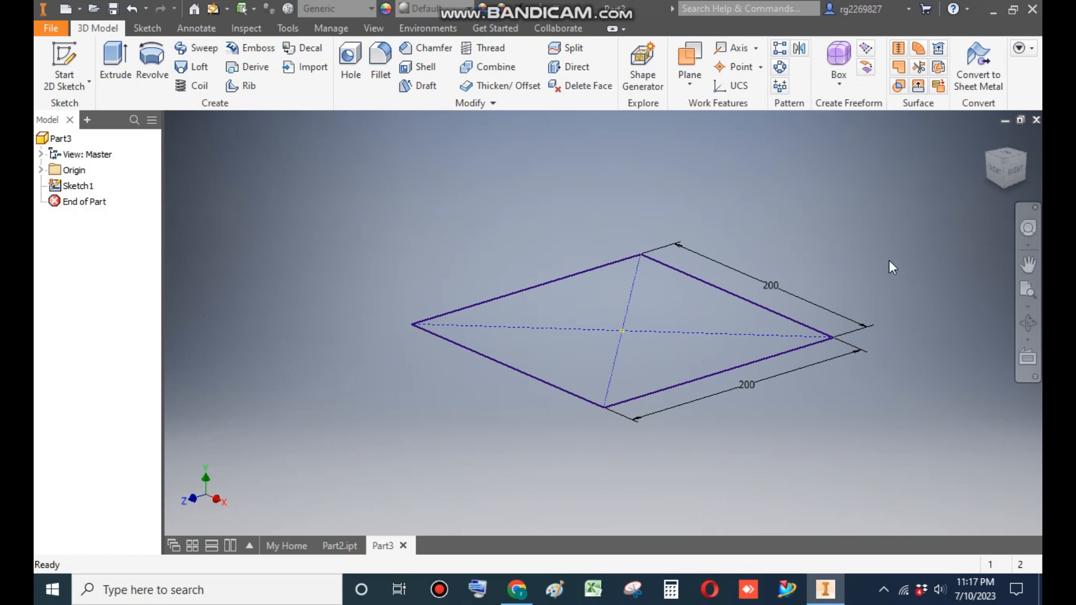
Step: Extrude the square profile 350 mm upward into a solid block
click(111, 77)
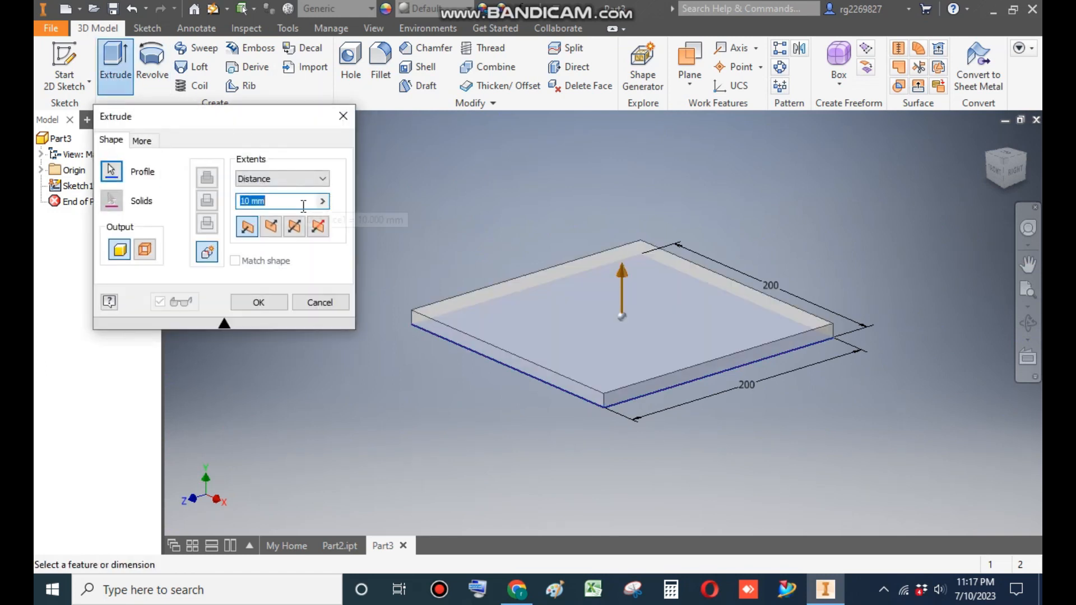
text(350)
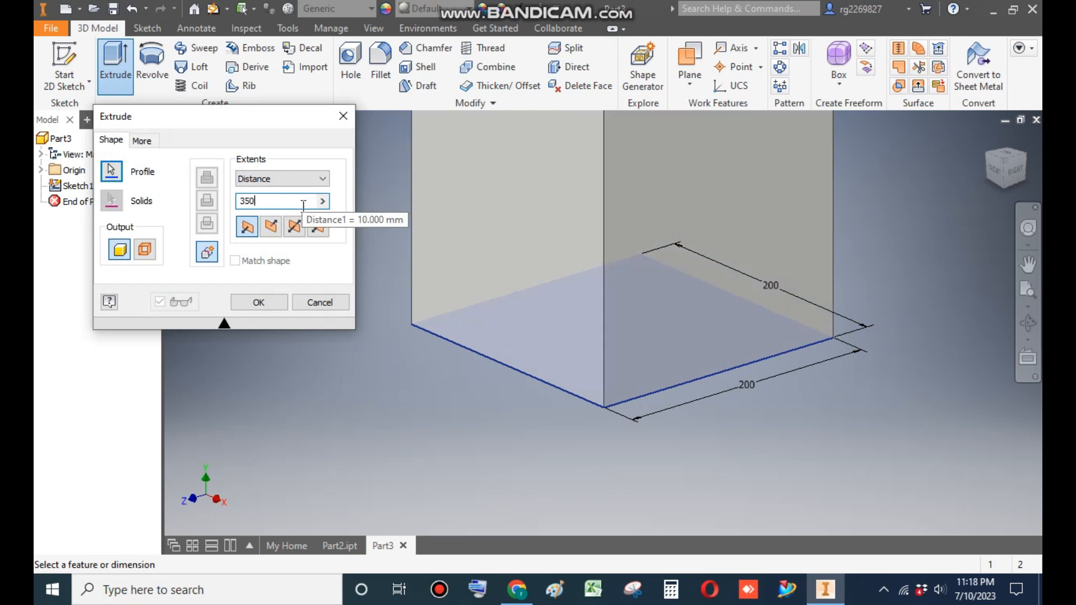
scroll(471, 402, down, 4)
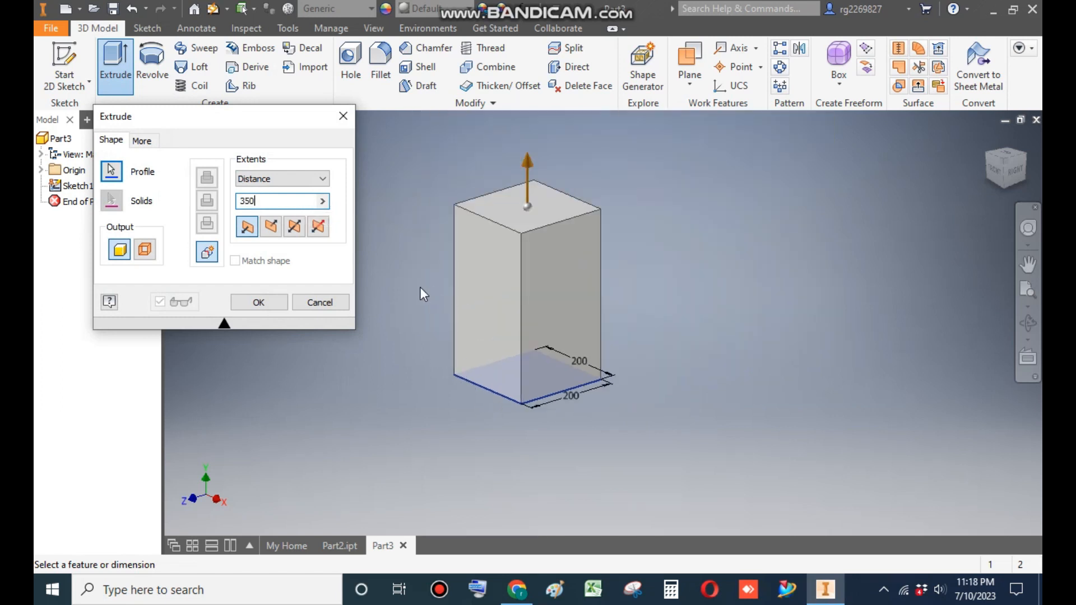
click(261, 302)
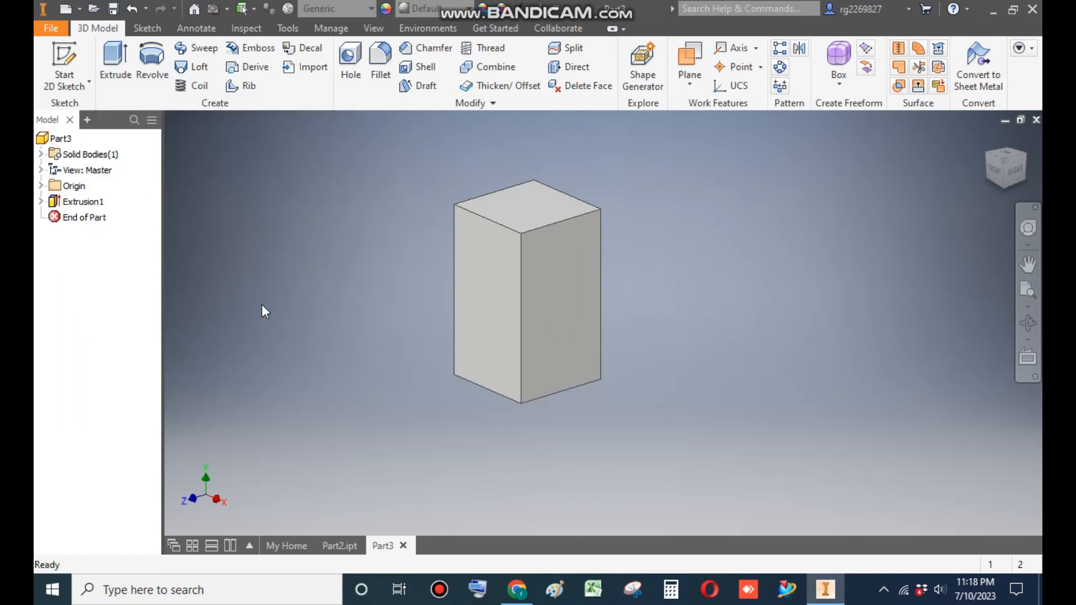
Step: Start a sketch on the XY origin plane and set the visual style to Wireframe
click(40, 186)
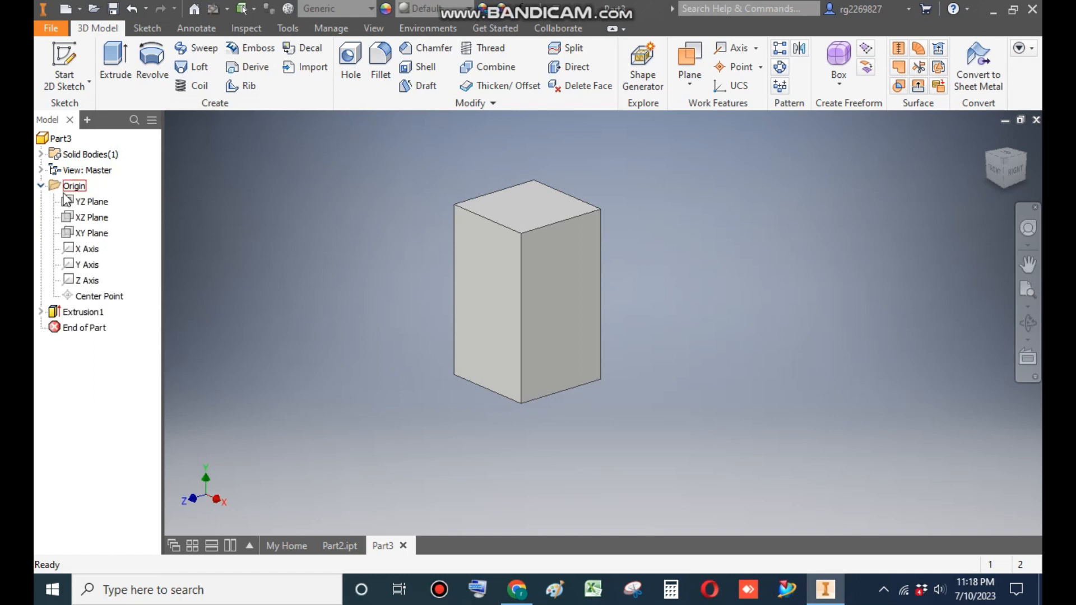
click(94, 234)
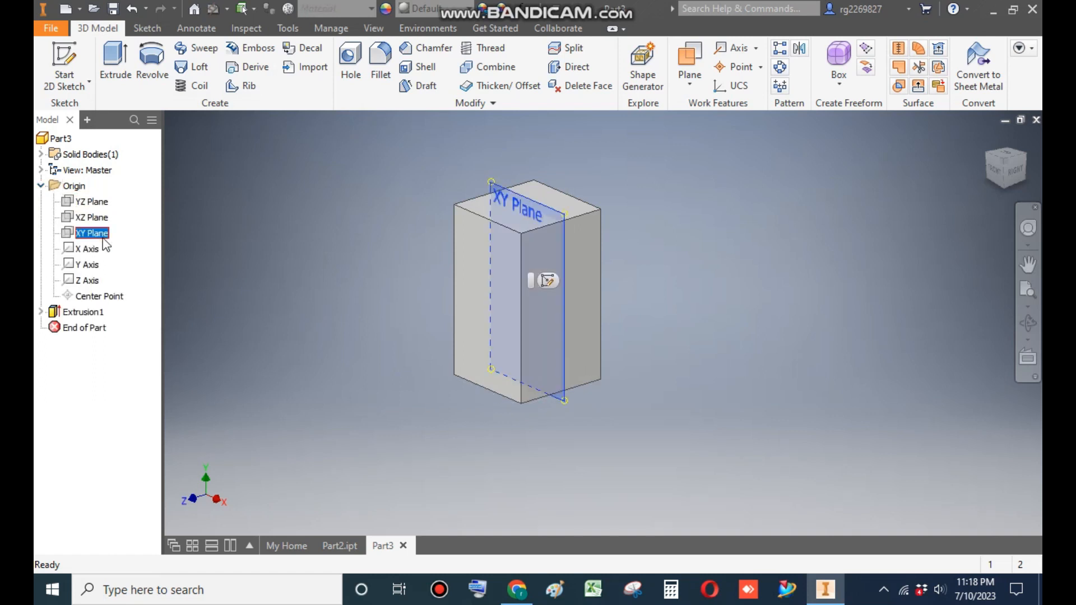
click(547, 281)
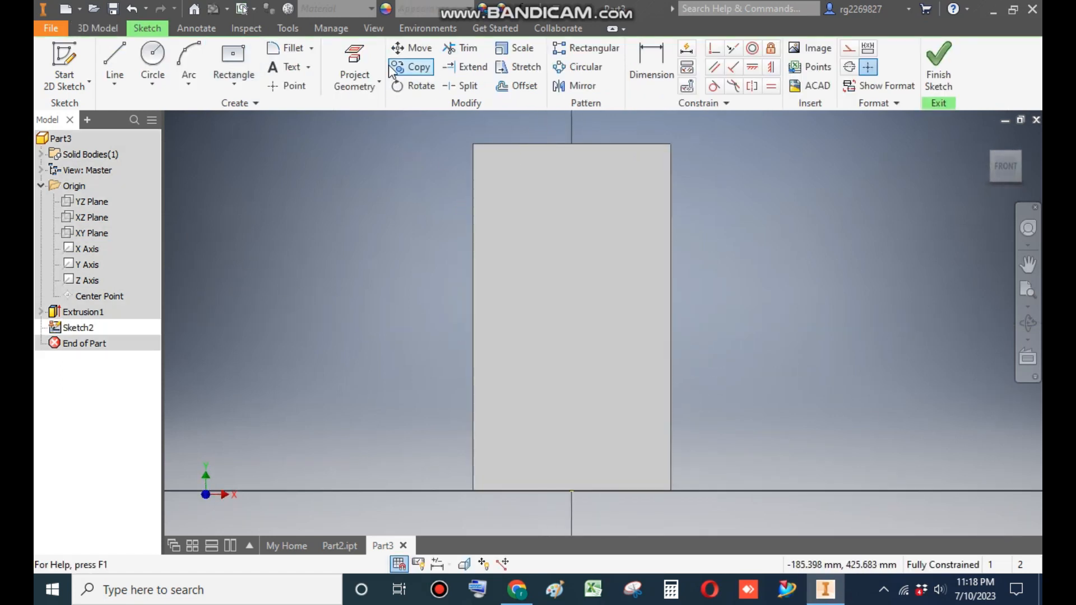
click(373, 28)
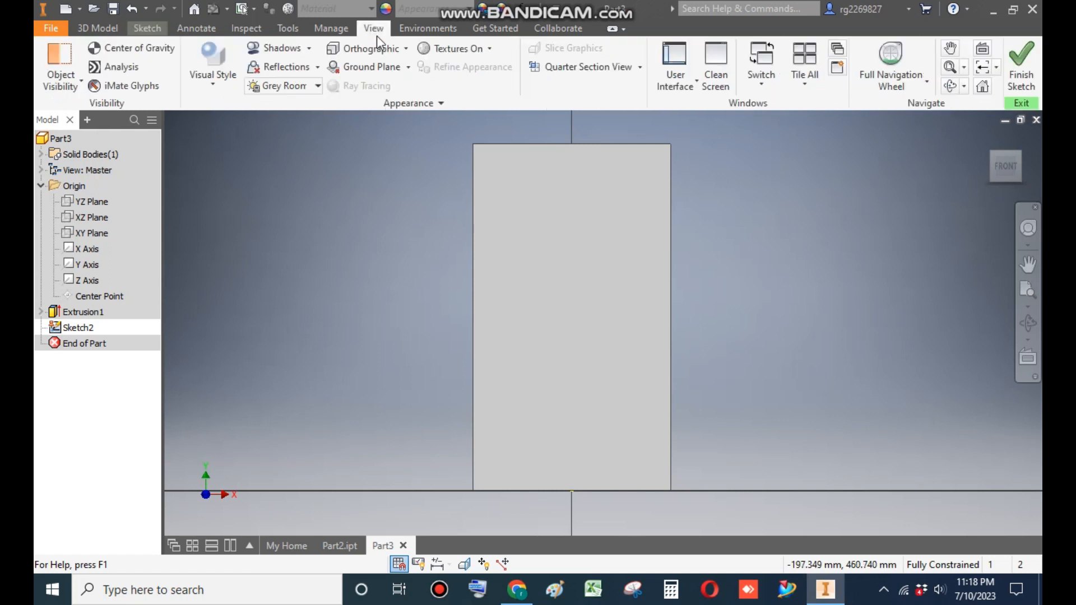
click(203, 87)
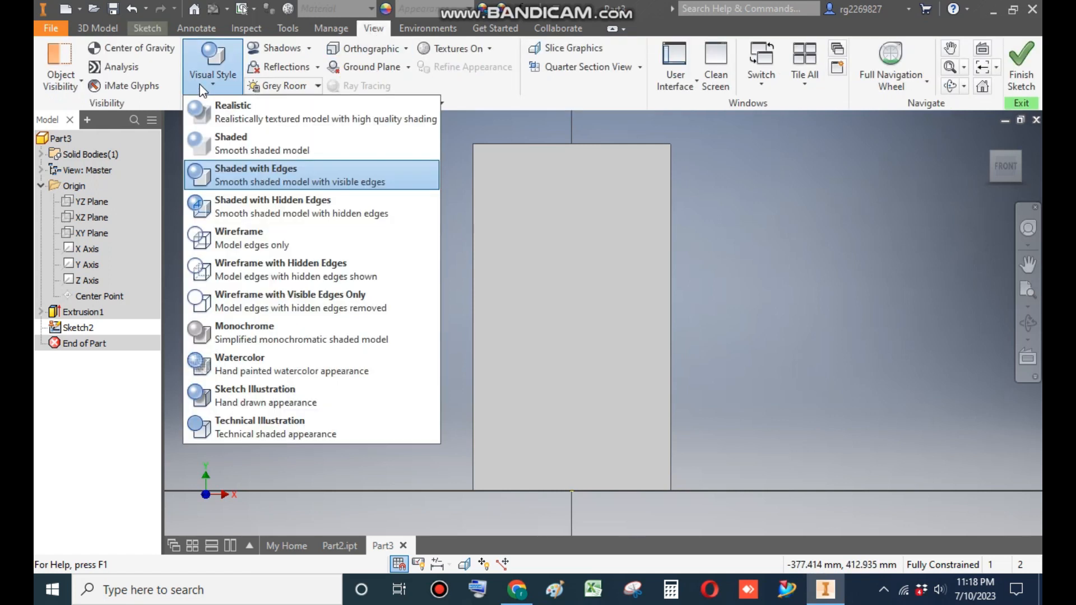
click(256, 243)
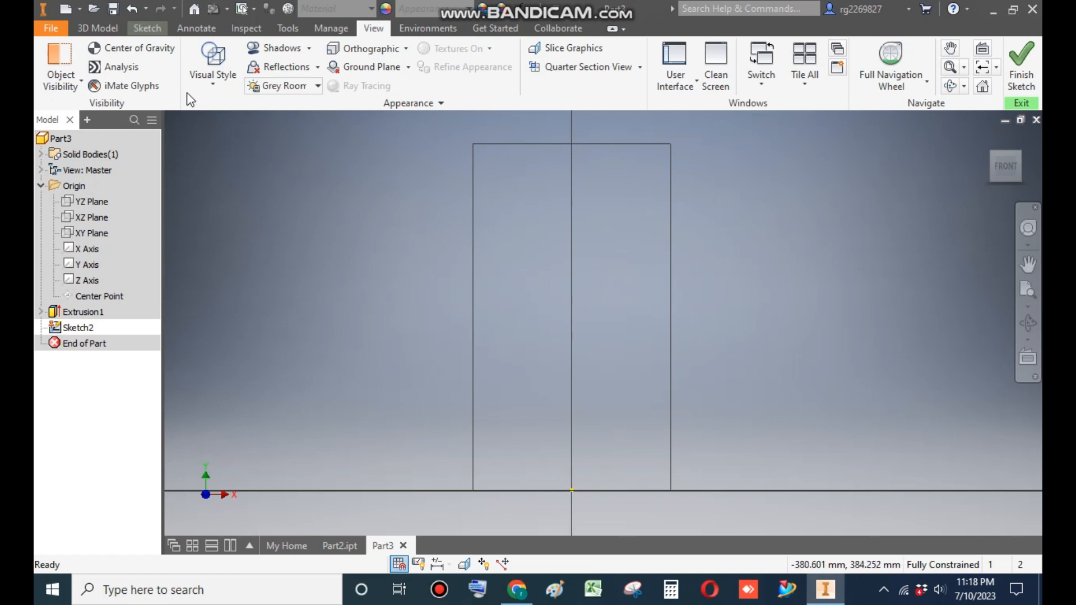
Step: Draw a vertical 350 mm line from the midpoint of the block's top edge down to the origin
click(150, 28)
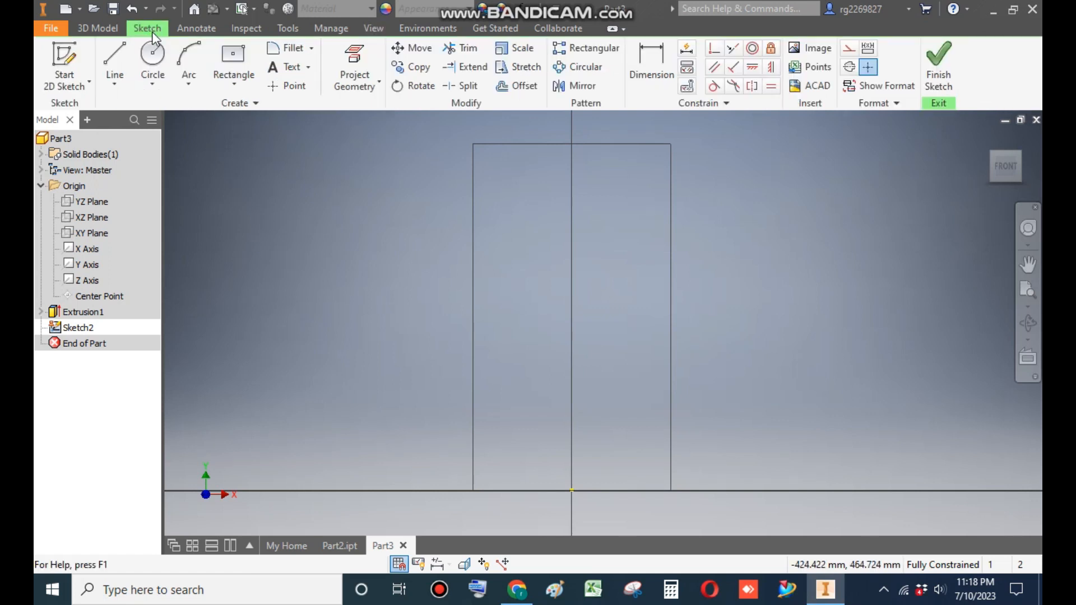
click(110, 52)
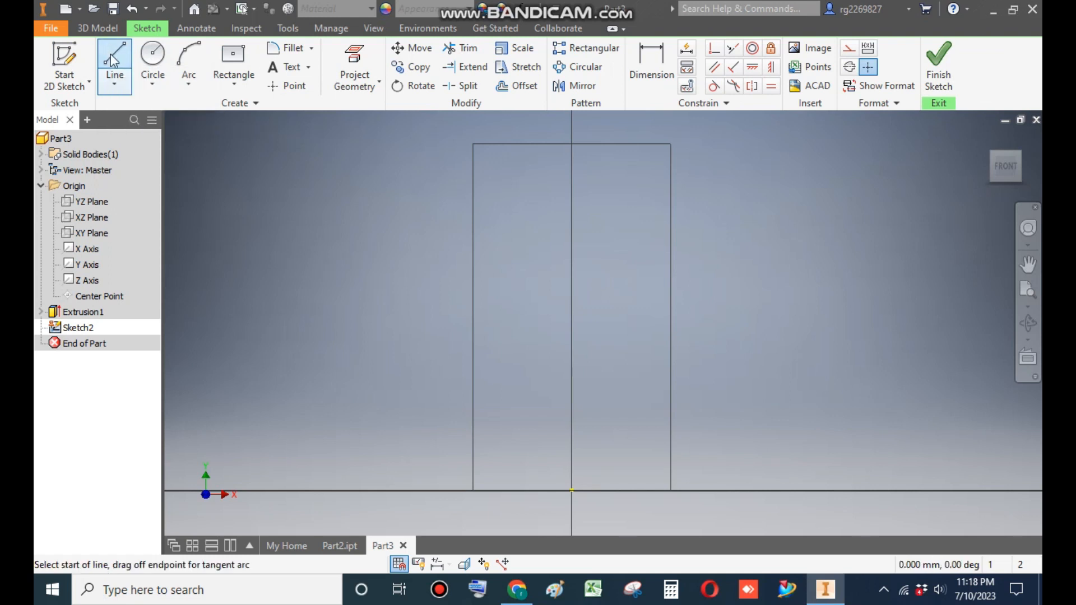
click(571, 144)
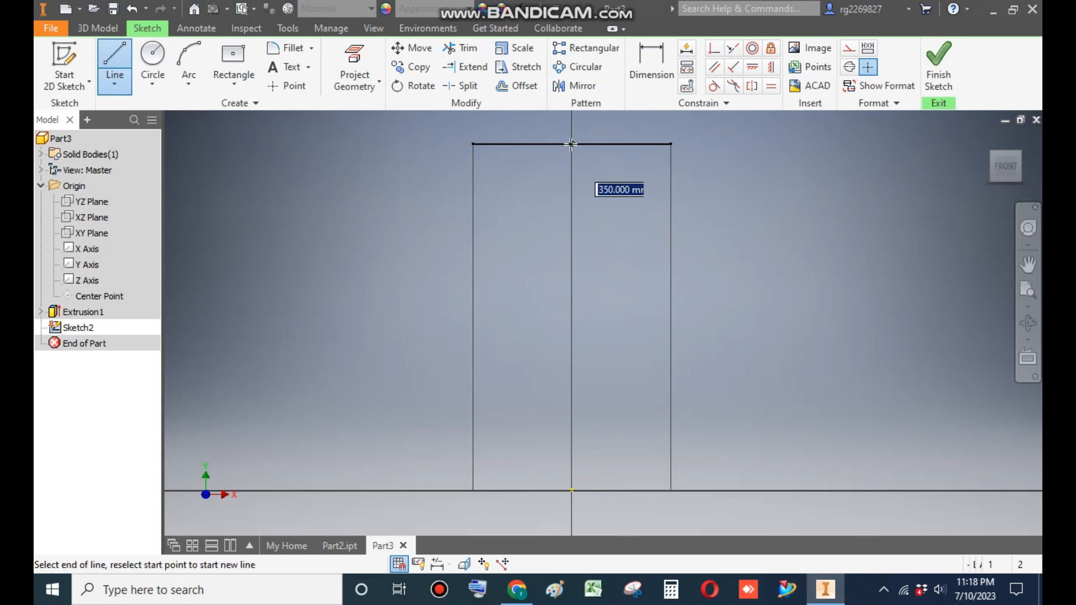
click(572, 491)
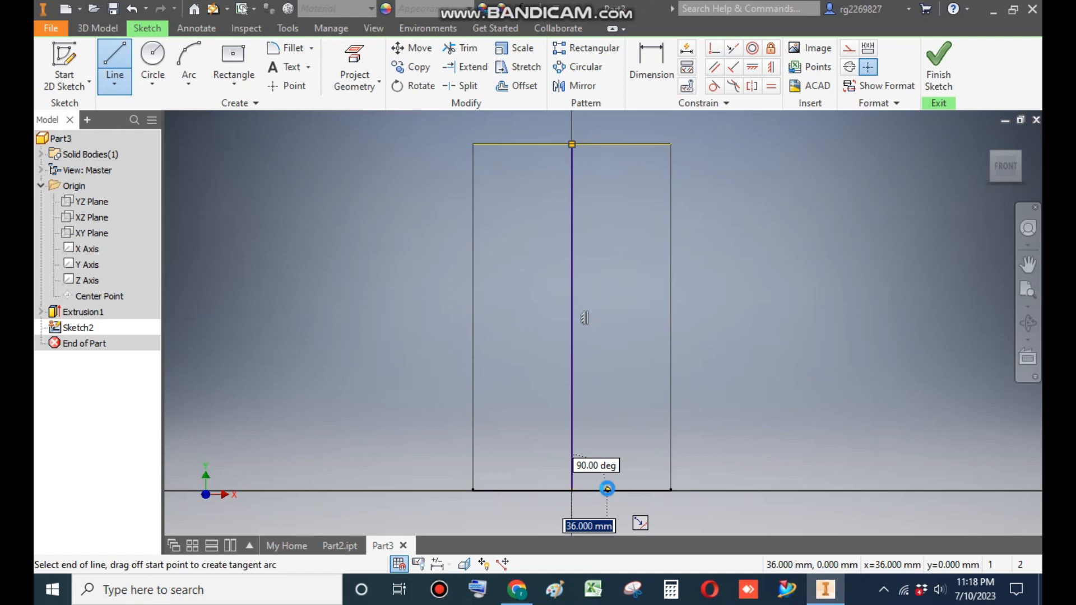
key(Escape)
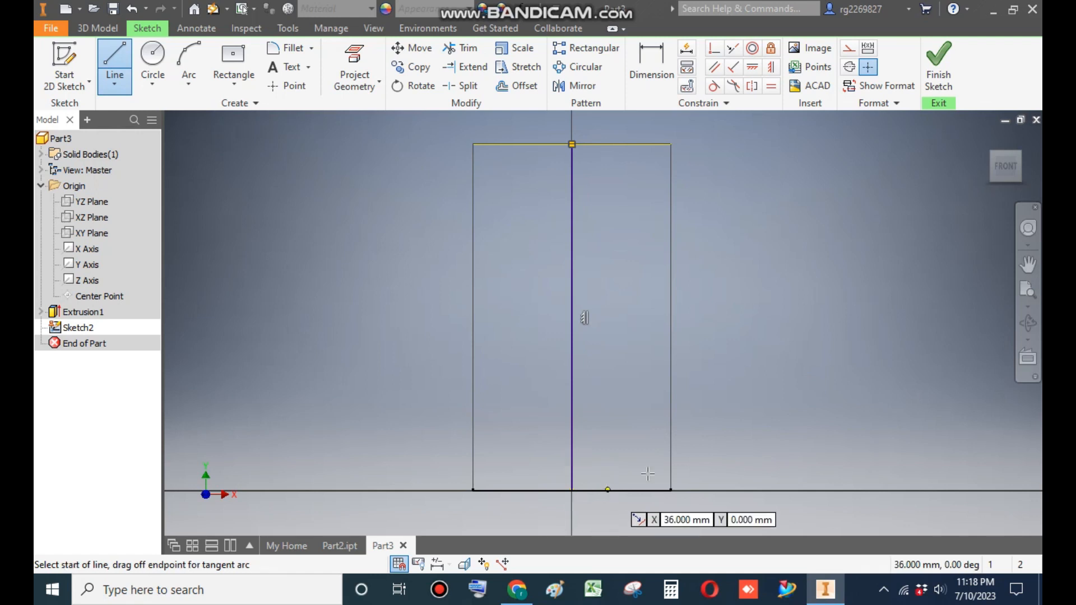
Step: Draw a horizontal line about 37 mm long from the centerline's top end along the top edge, followed by a vertical line about 40 mm down
click(571, 144)
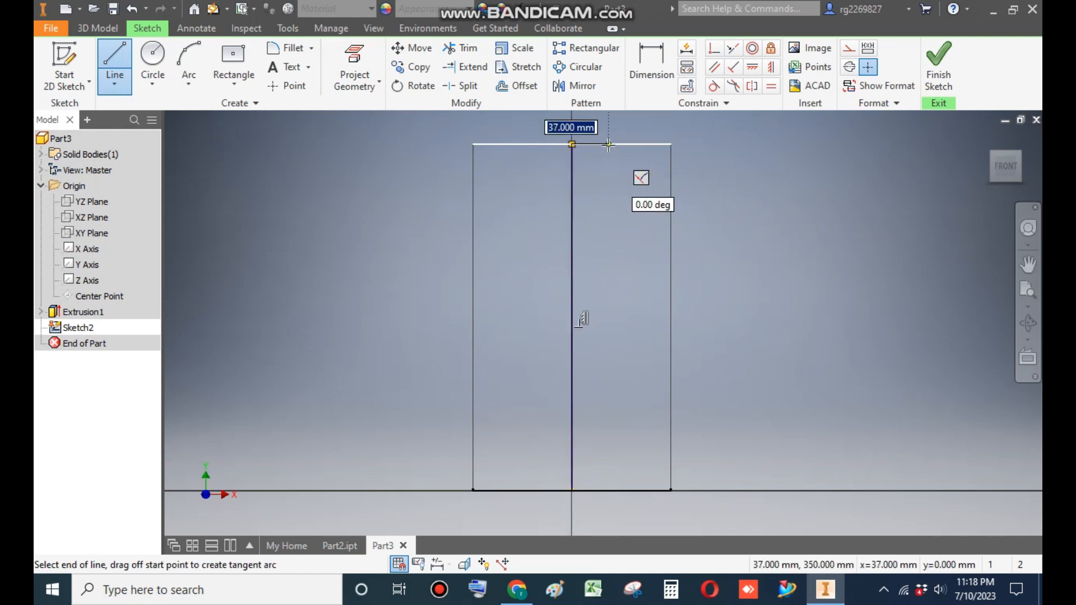
click(608, 144)
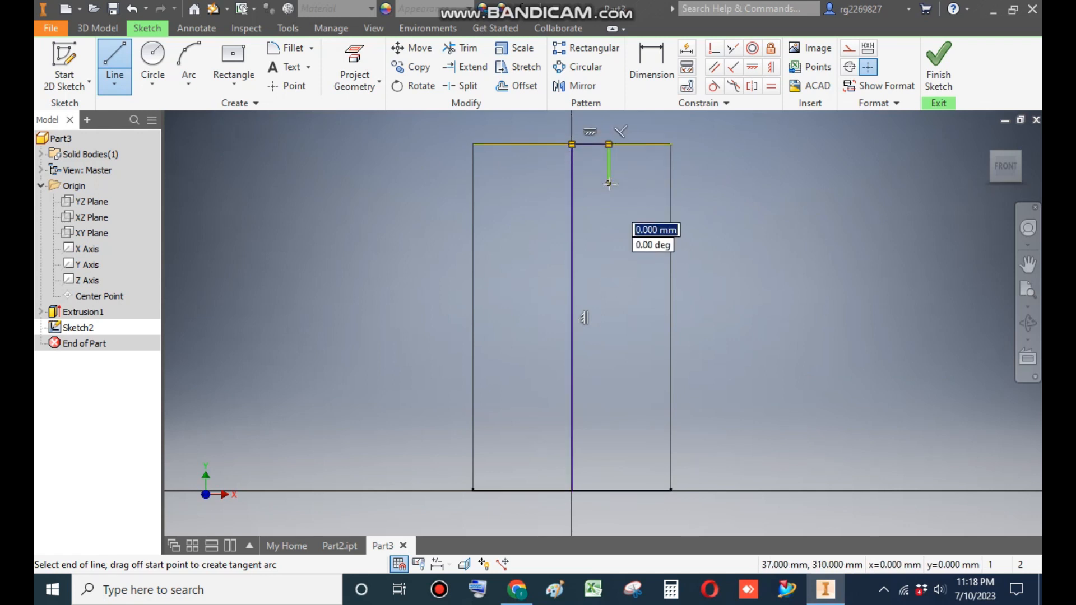
click(609, 183)
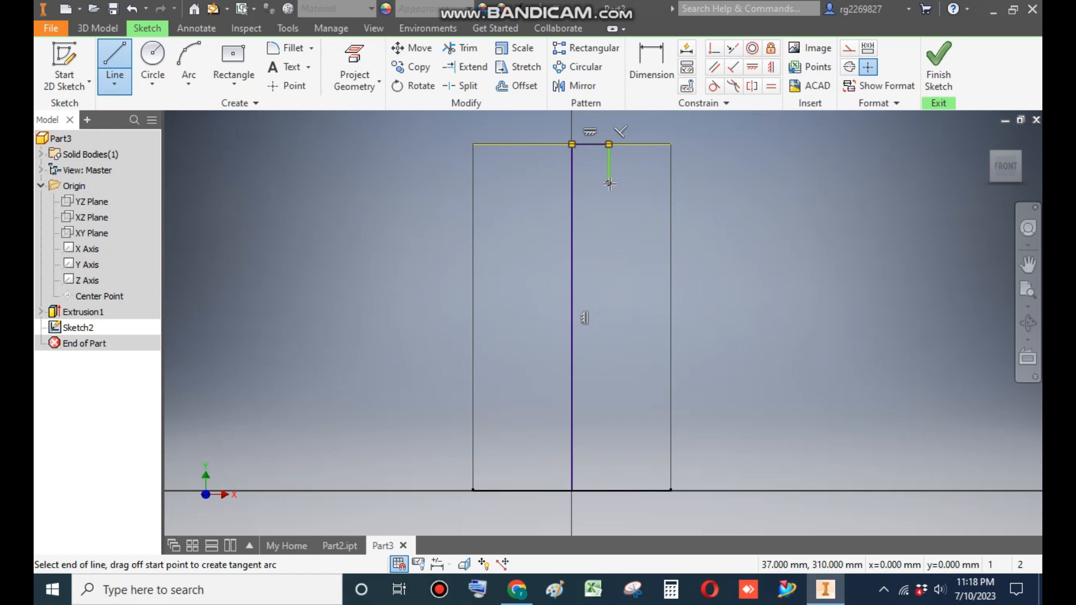
key(Escape)
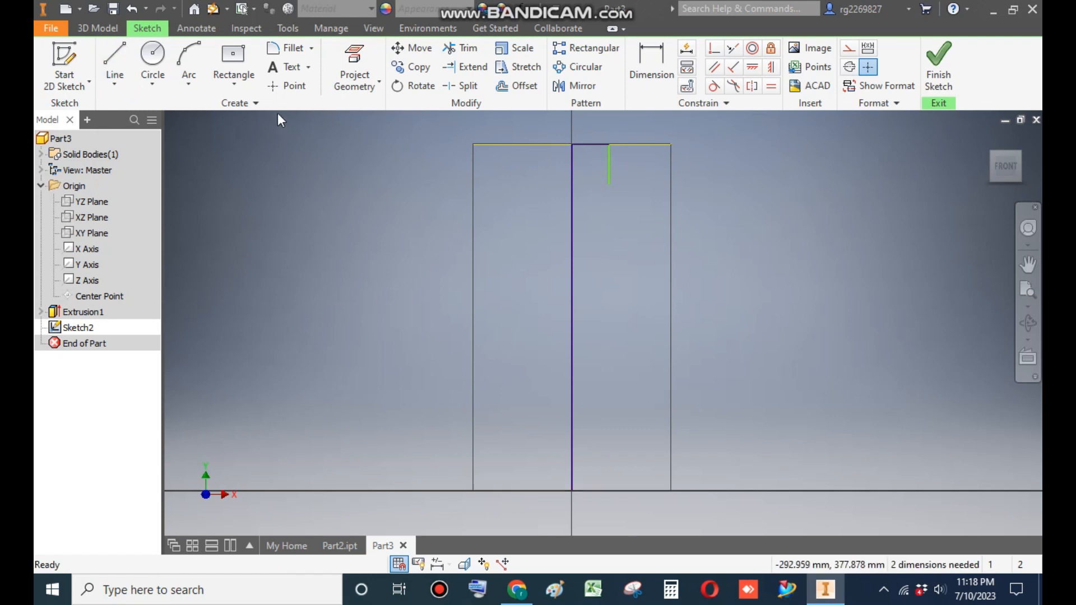
Step: Draw an outward-bulging three-point arc from the short vertical line's lower end to a point outside the block's right edge
click(189, 61)
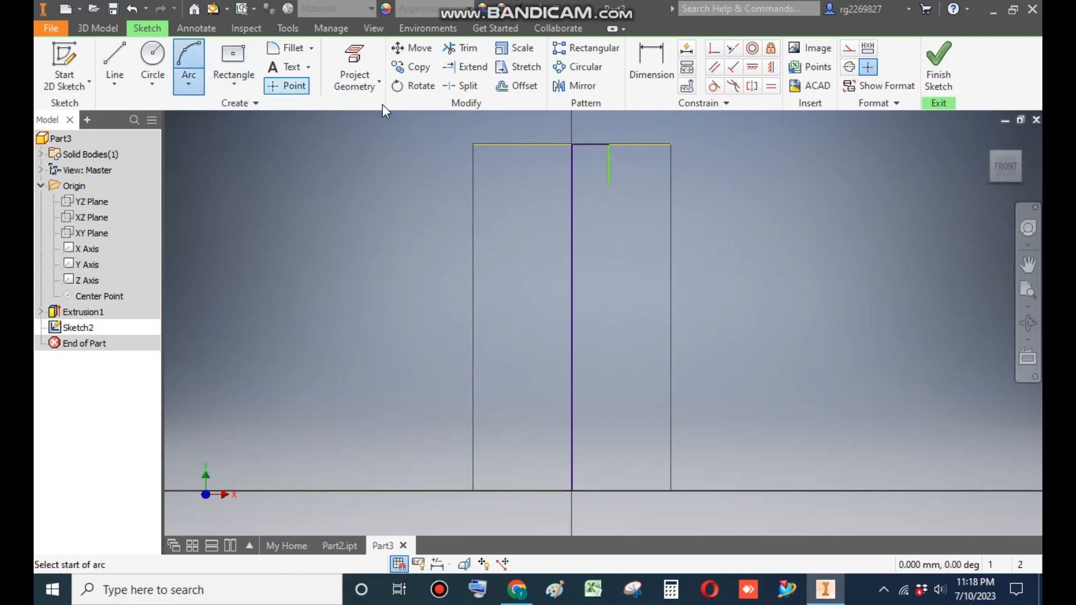
click(609, 183)
click(739, 300)
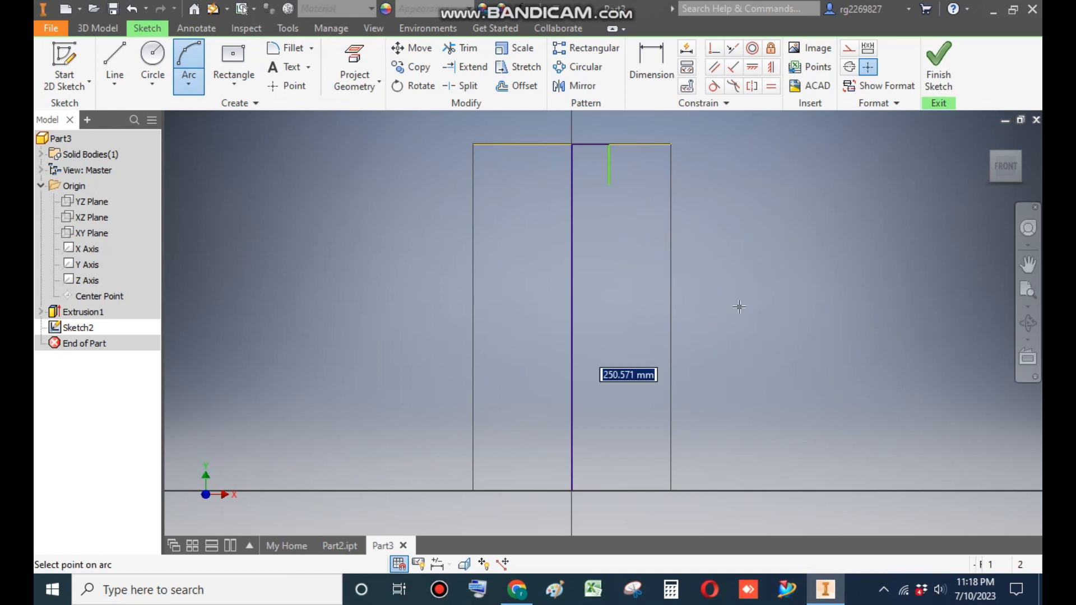
click(695, 247)
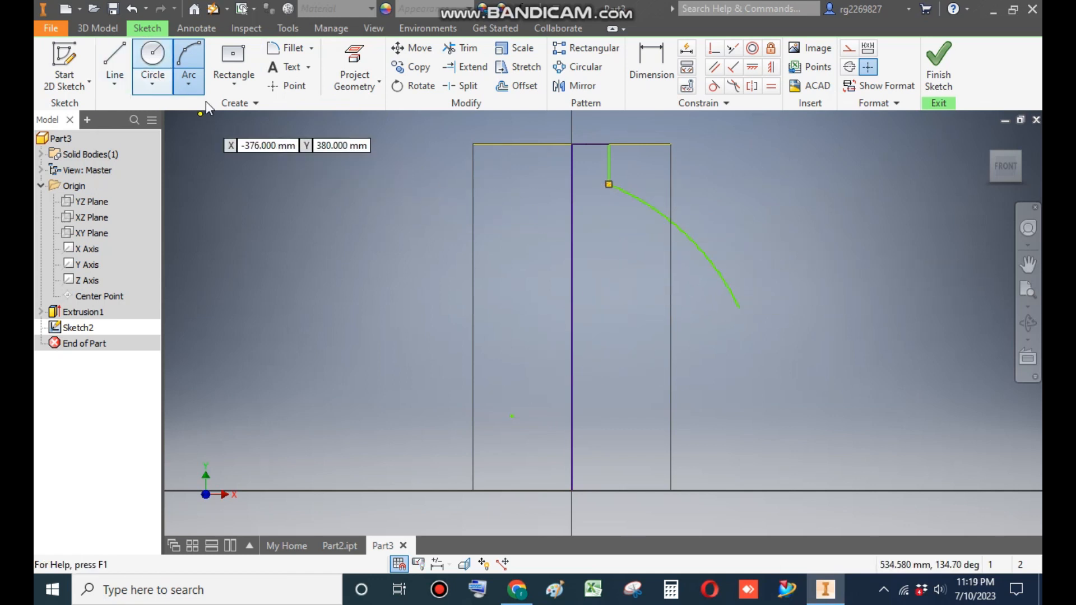
Step: Dimension the short vertical line below the block's top edge to 38 mm
click(651, 65)
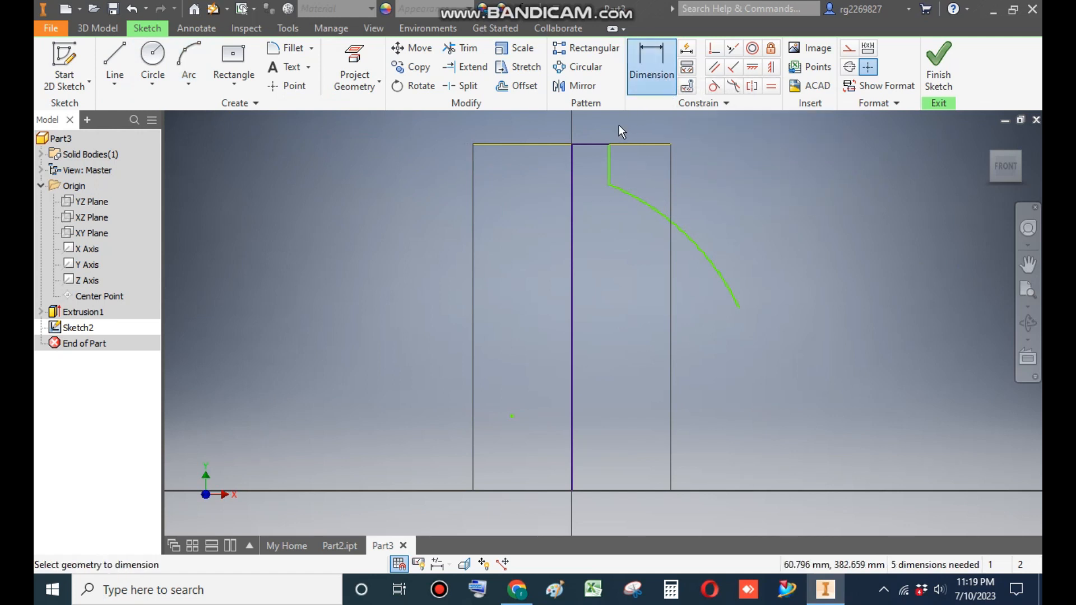
click(610, 162)
click(624, 166)
text(38)
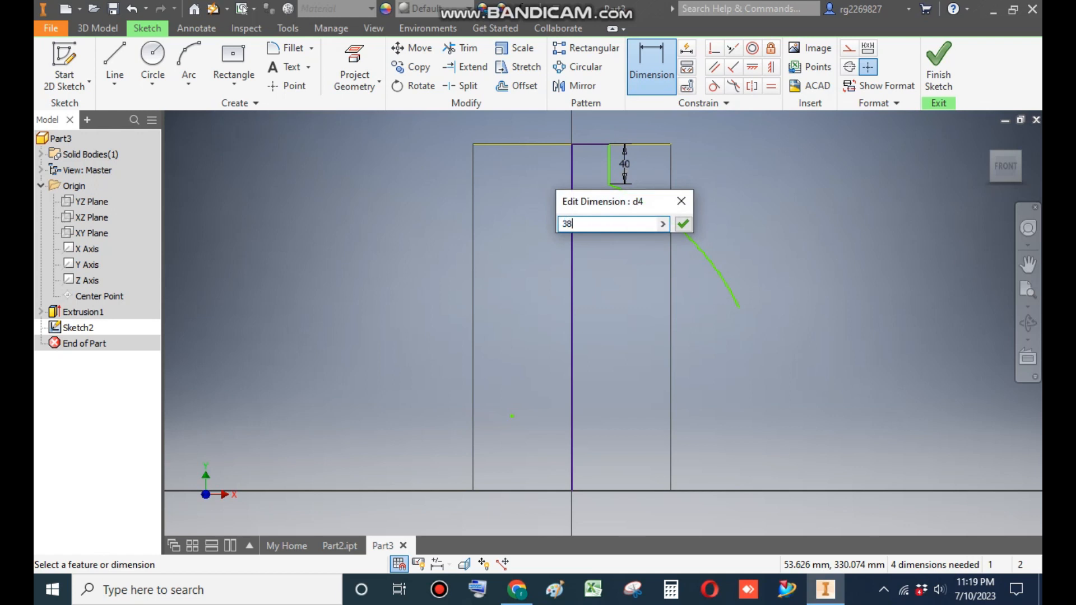
key(Return)
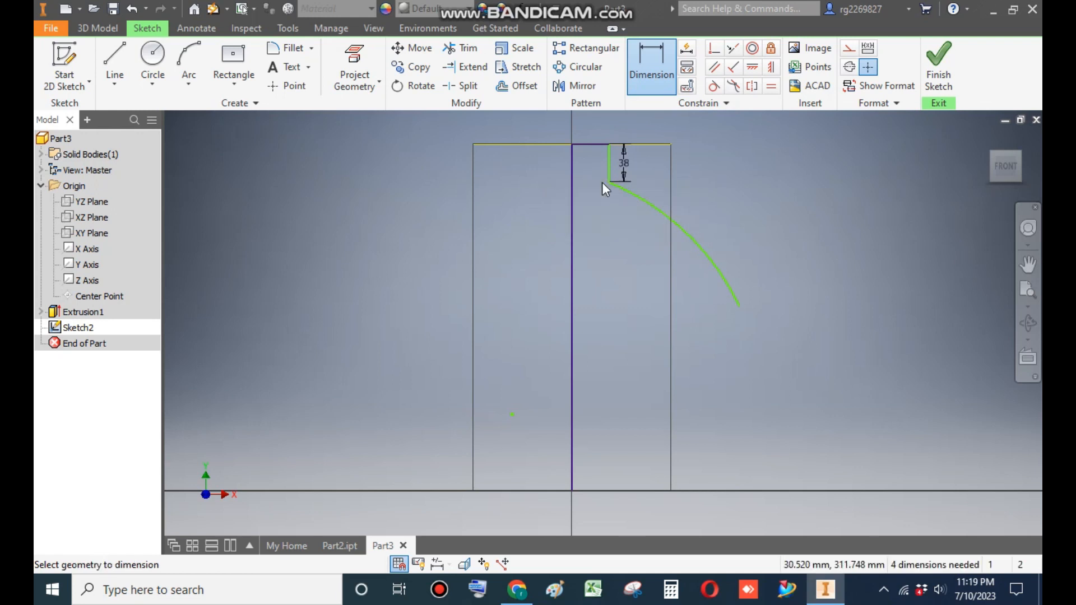
key(Escape)
Step: Dimension the horizontal distance from the centerline to the short vertical line's top end as 38 mm
scroll(586, 143, up, 3)
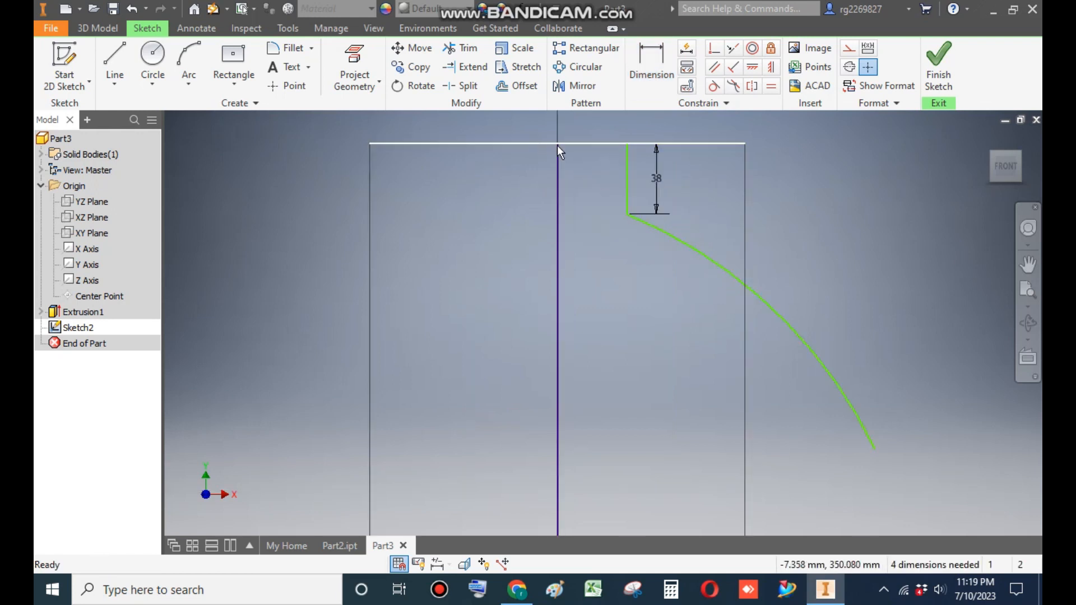
click(648, 66)
click(558, 157)
click(628, 146)
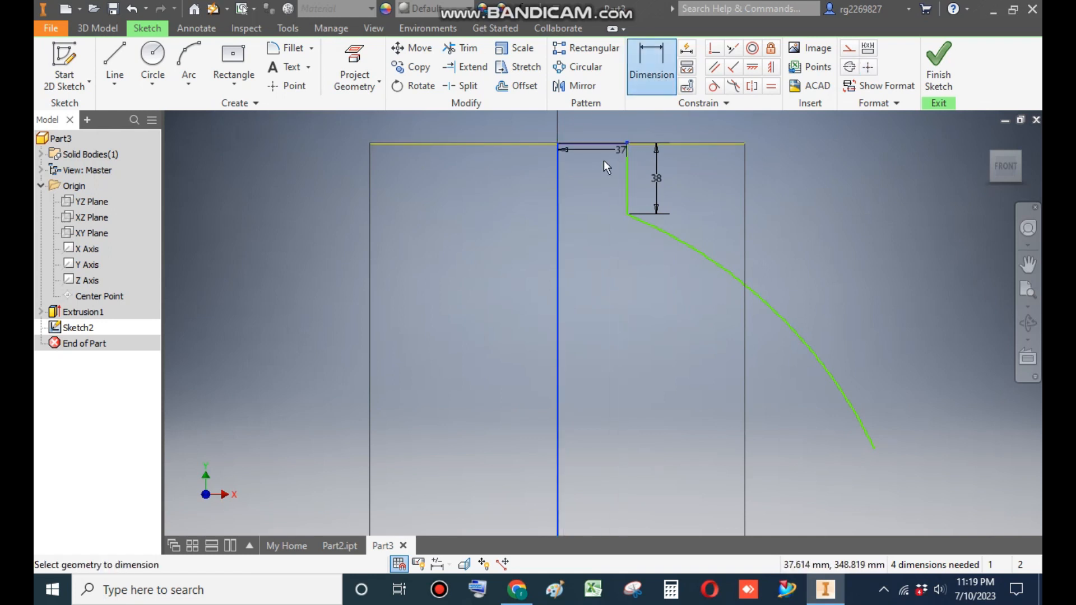
scroll(630, 178, down, 2)
click(616, 156)
text(38)
key(Return)
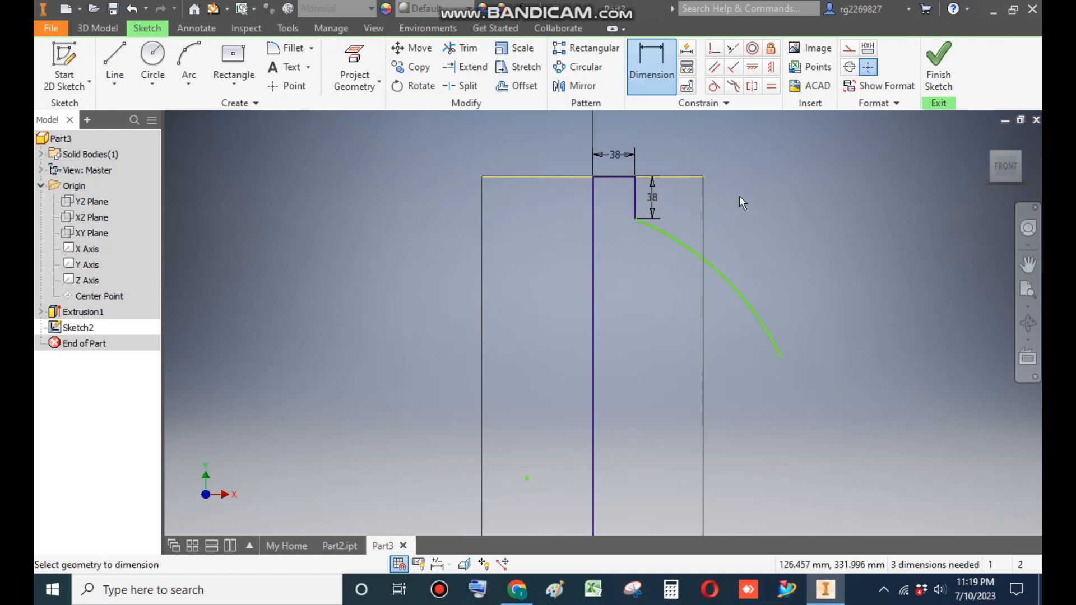
Step: Dimension the shoulder arc's radius to 250 mm
click(727, 272)
click(672, 308)
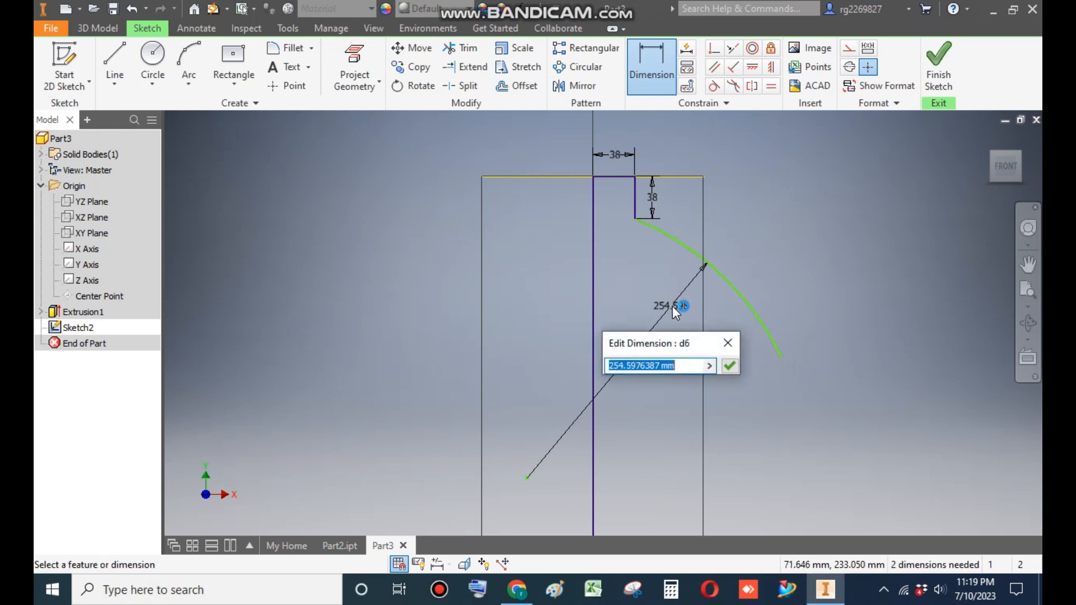
text(250)
key(Return)
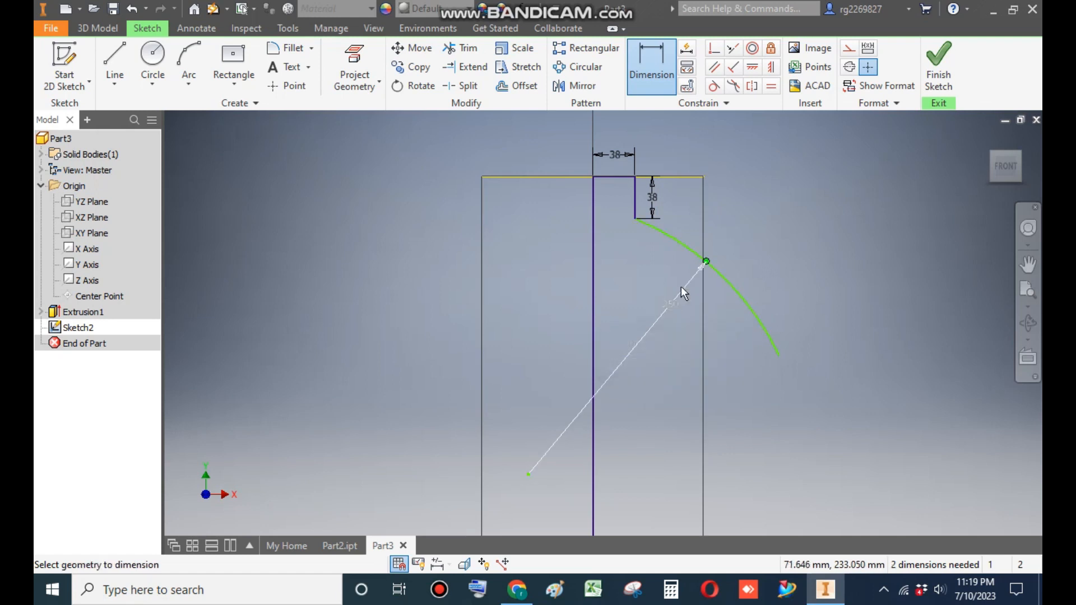
Step: Dimension the horizontal distance from the centerline to the shoulder arc's lower end as 152 mm
scroll(768, 291, down, 2)
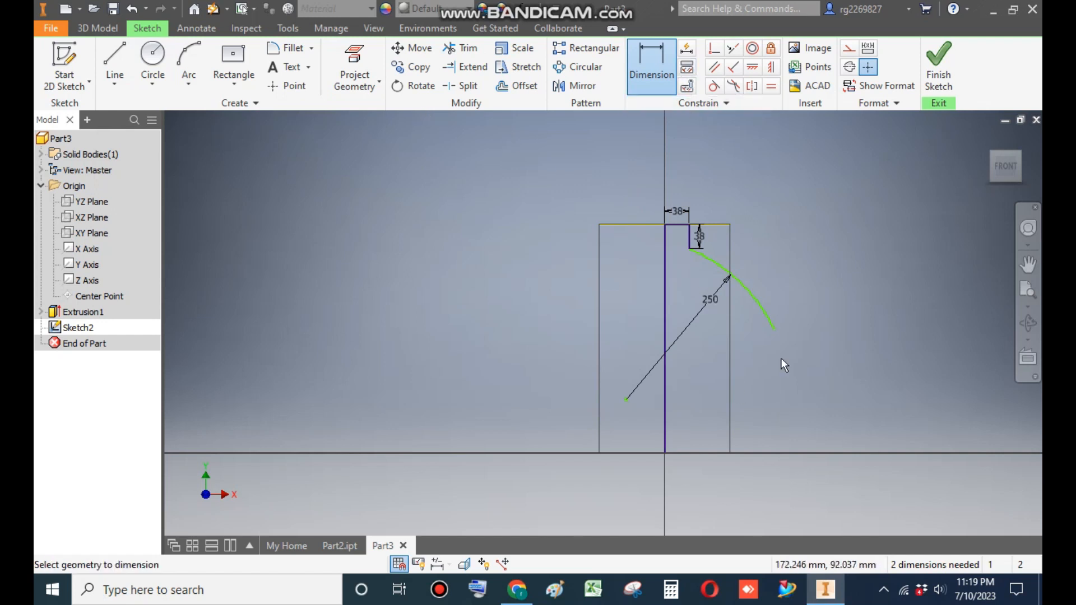
click(773, 328)
click(664, 378)
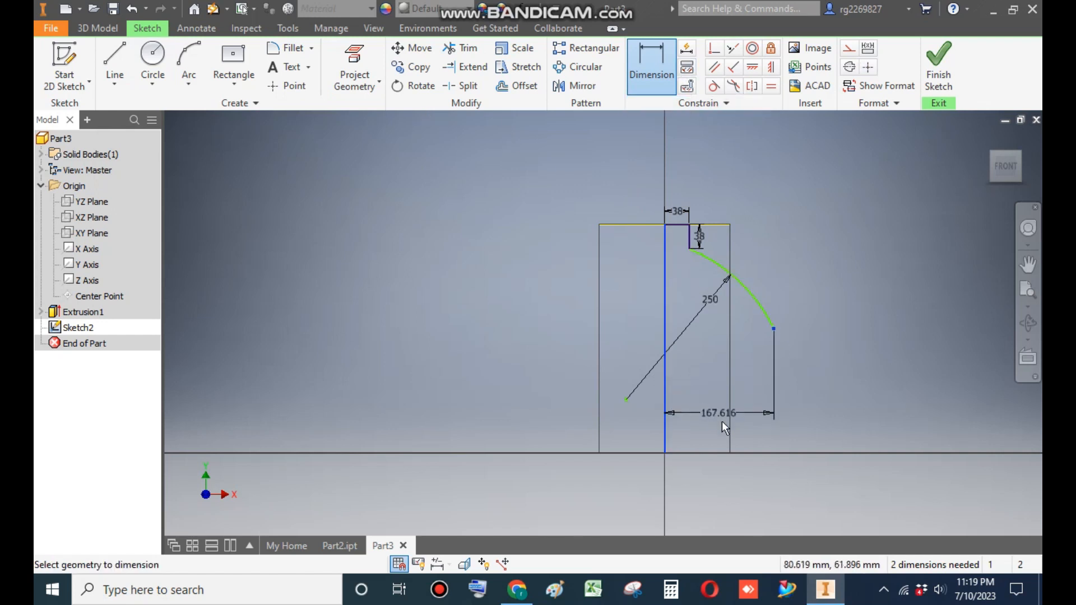
click(721, 476)
text(152)
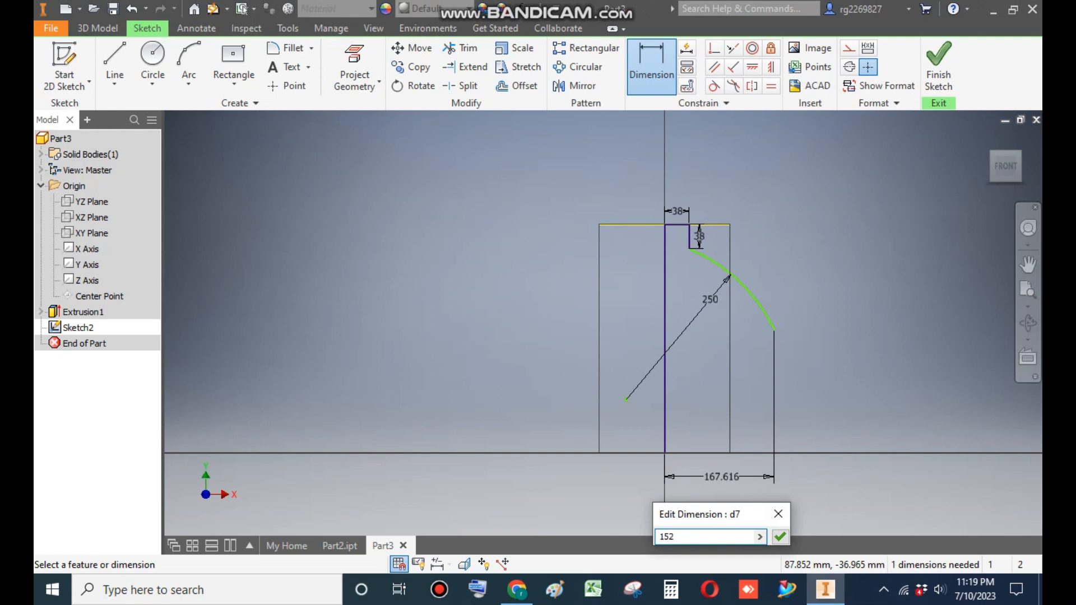
key(Return)
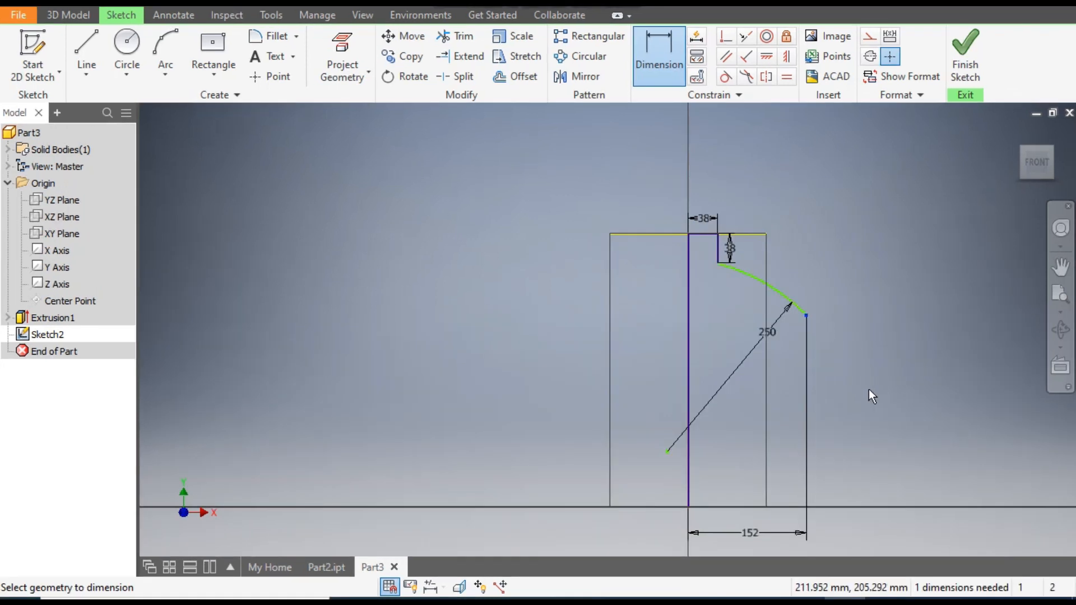
Step: Dimension the height of the arc's lower end above the block's bottom edge as 160 mm
click(744, 505)
click(851, 416)
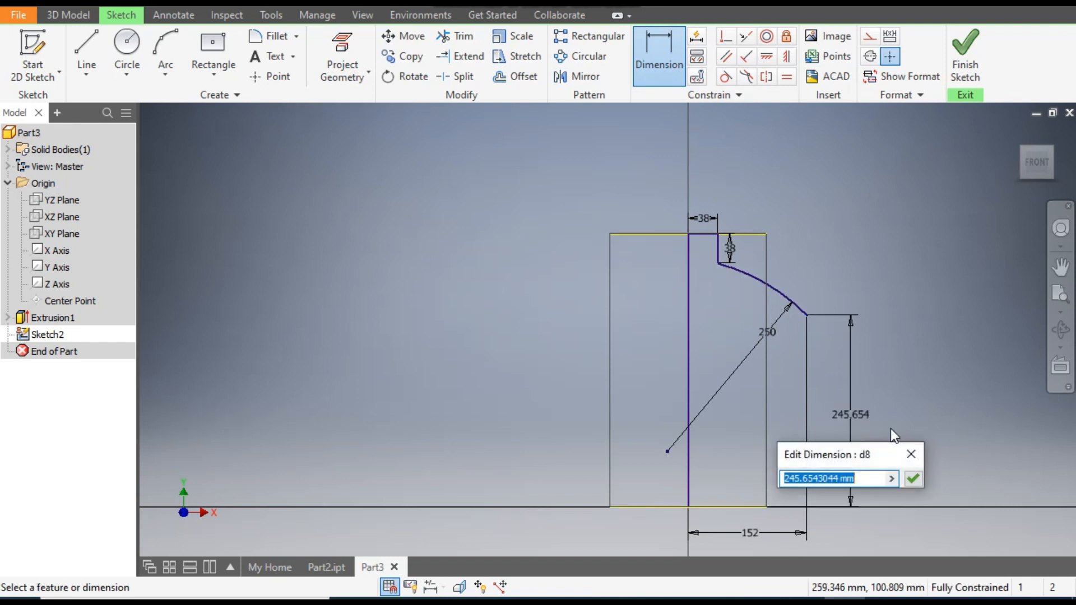
text(16)
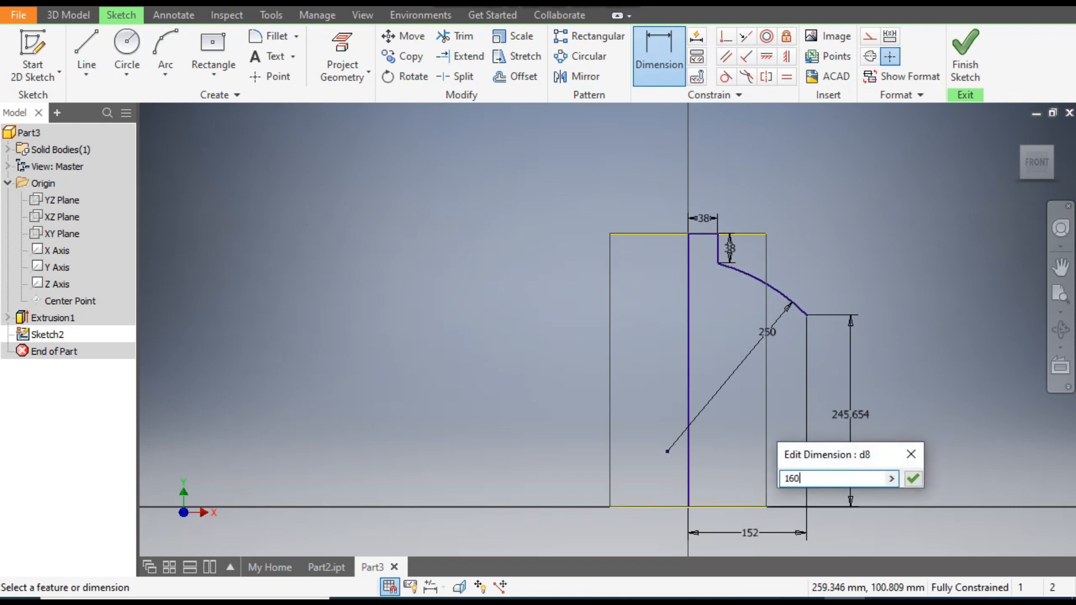
text(0)
key(Return)
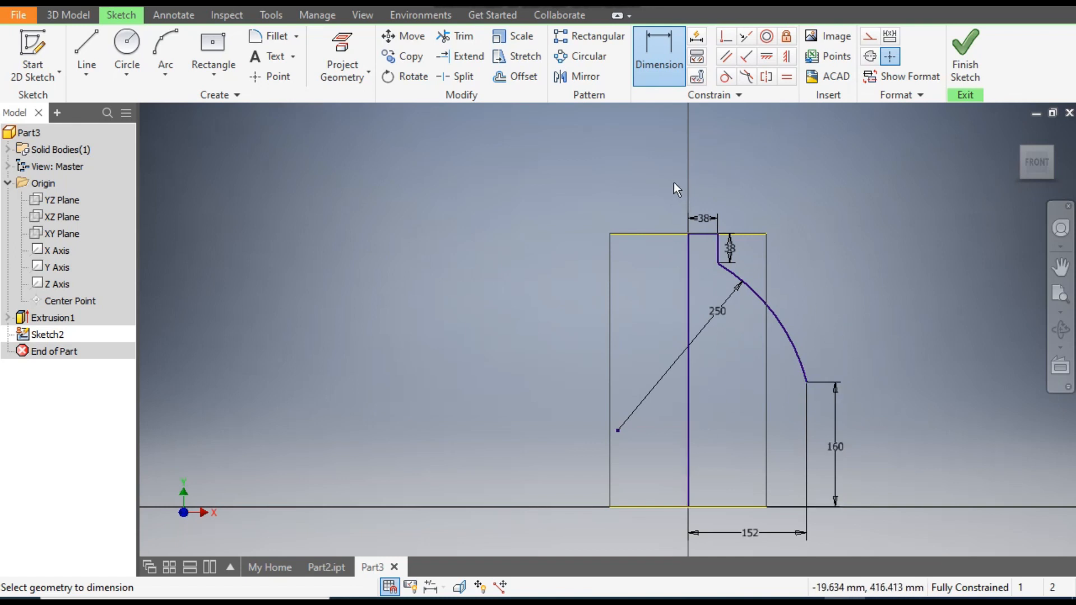
Step: Draw a 25 mm line up from the centerline's top end, continued by a 215 mm horizontal line past the block's right edge
click(86, 56)
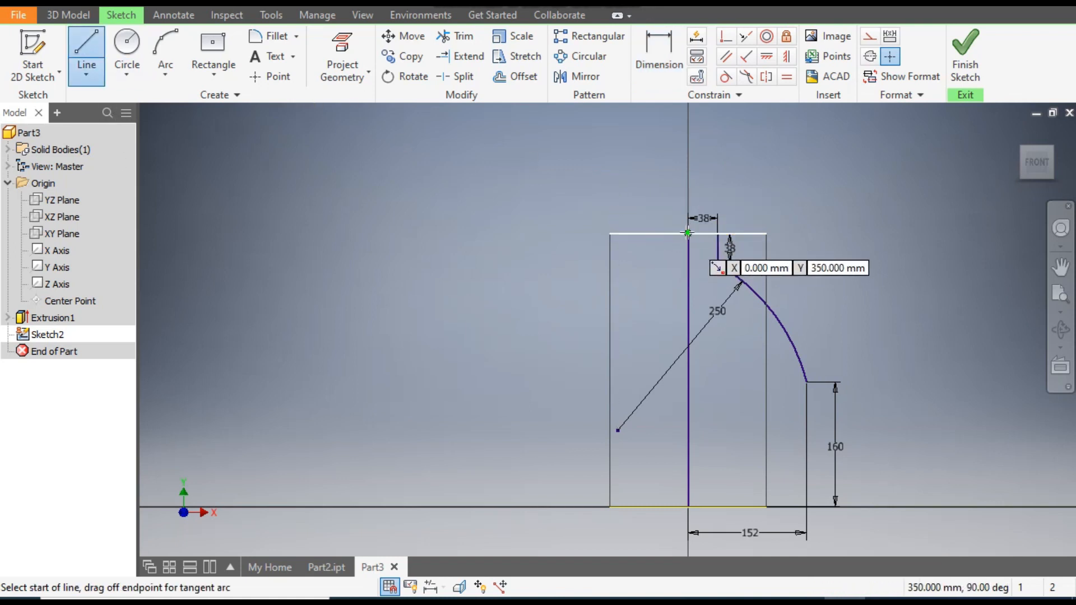
click(694, 227)
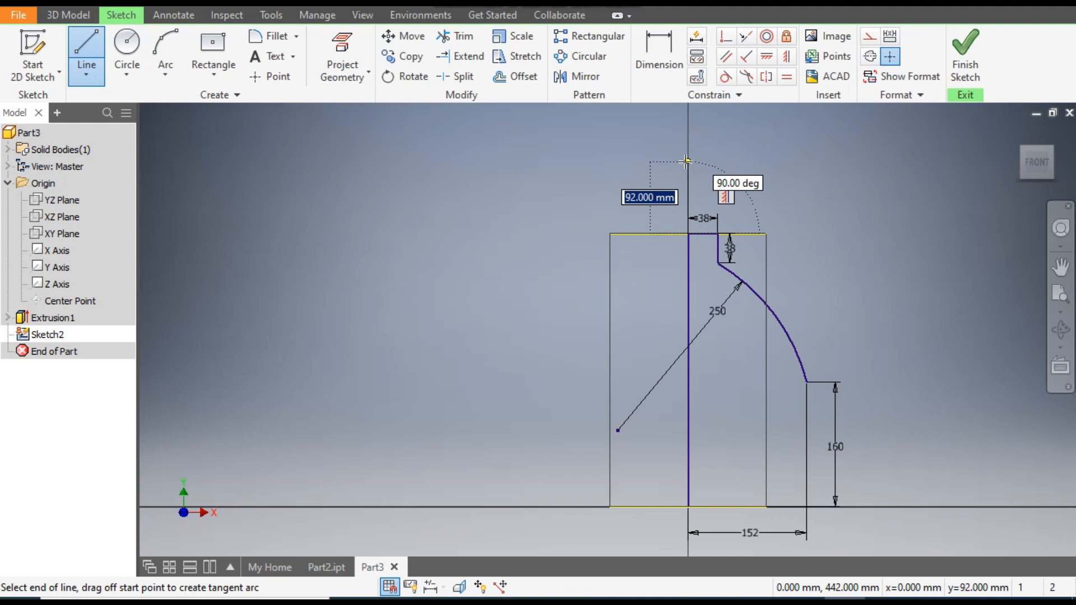
text(25)
key(Return)
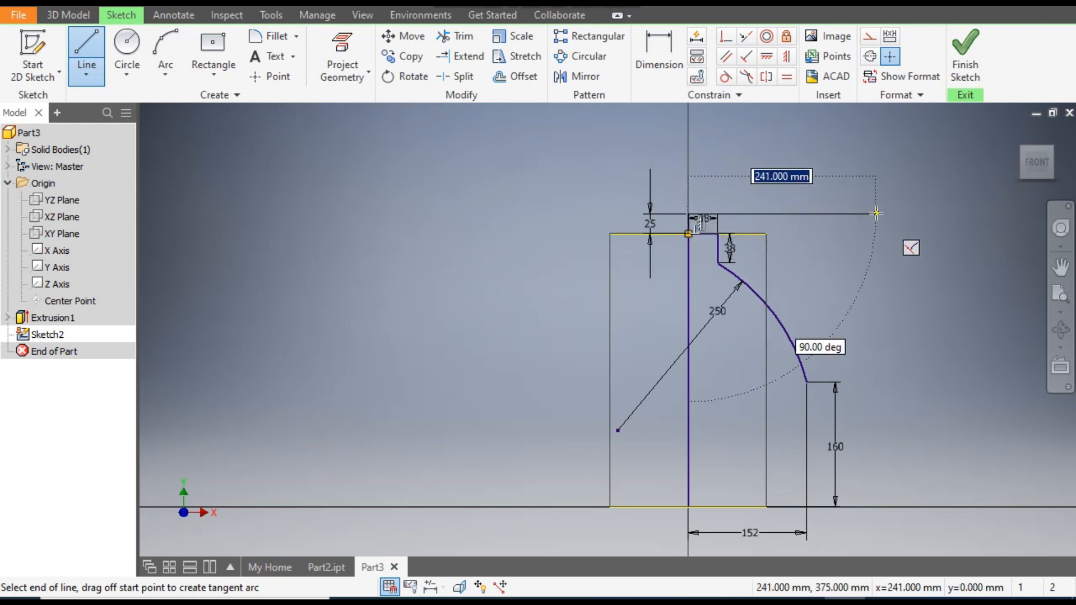
text(21)
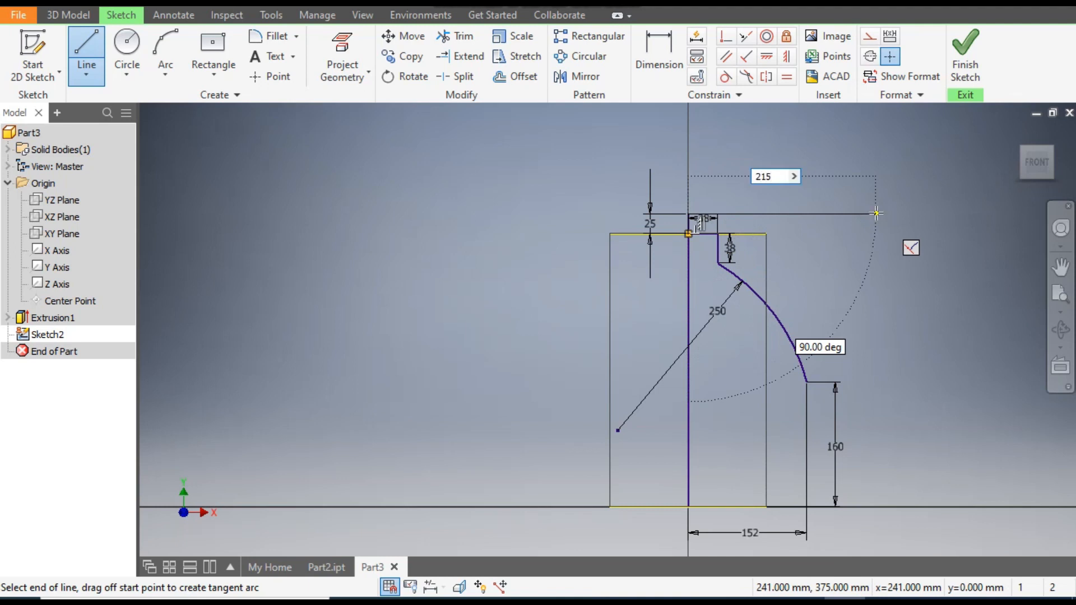
text(5)
key(Return)
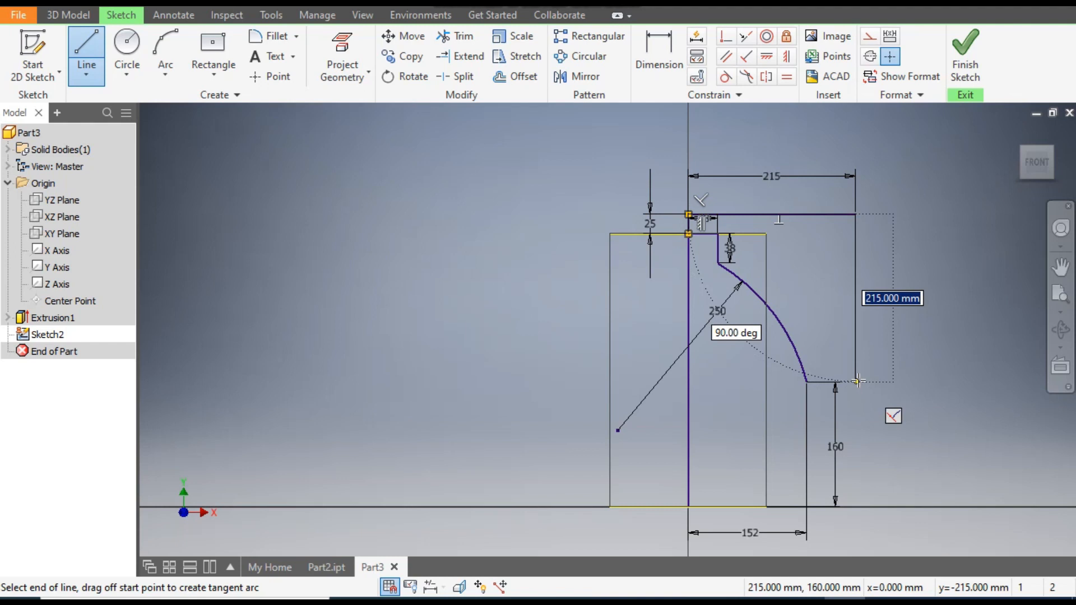
Step: Close the profile with a vertical line down to 160 mm height and a 63 mm horizontal line back to the arc's lower end
click(857, 381)
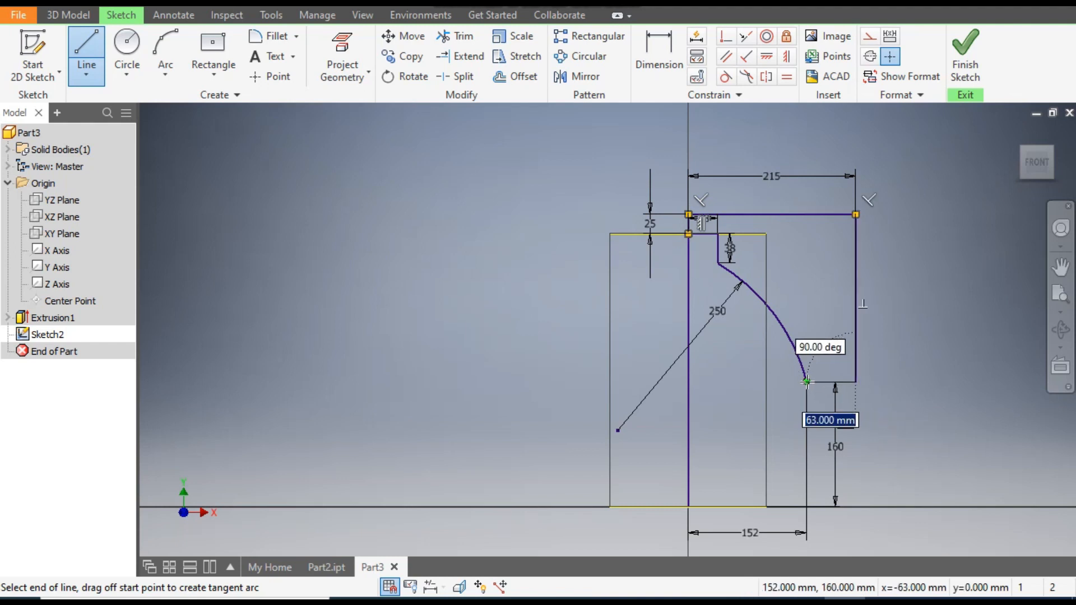
click(806, 382)
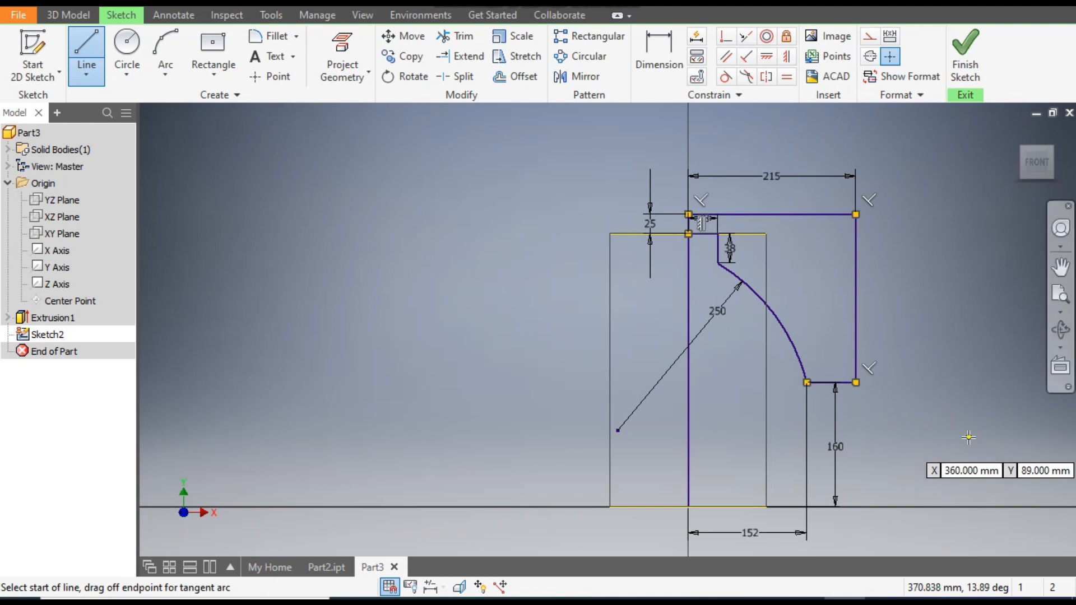
key(Escape)
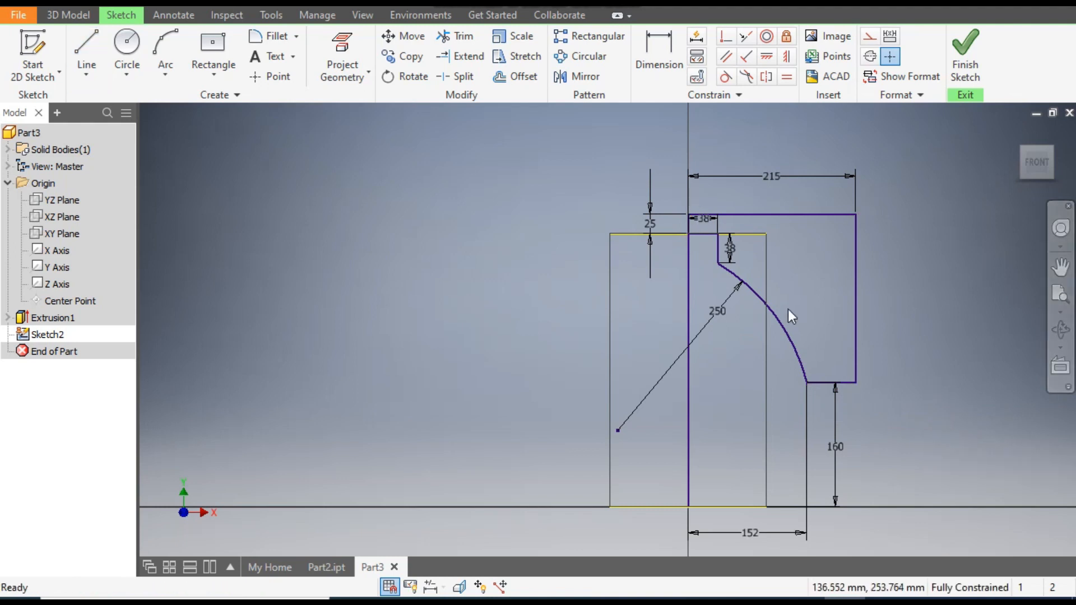
Step: Convert the 350 mm vertical centerline to construction geometry
scroll(793, 310, up, 3)
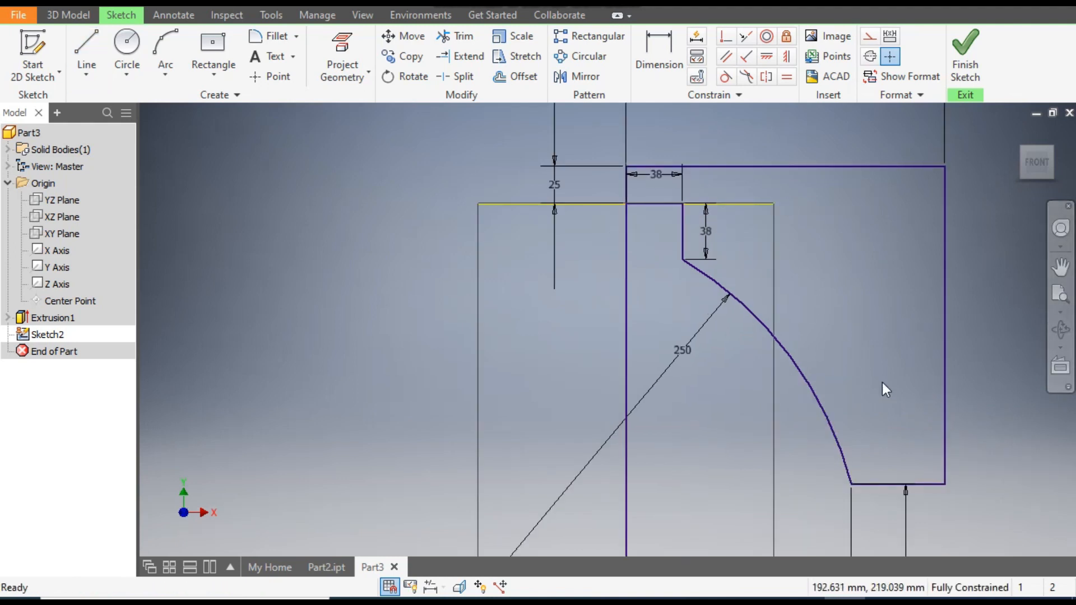
scroll(809, 271, down, 2)
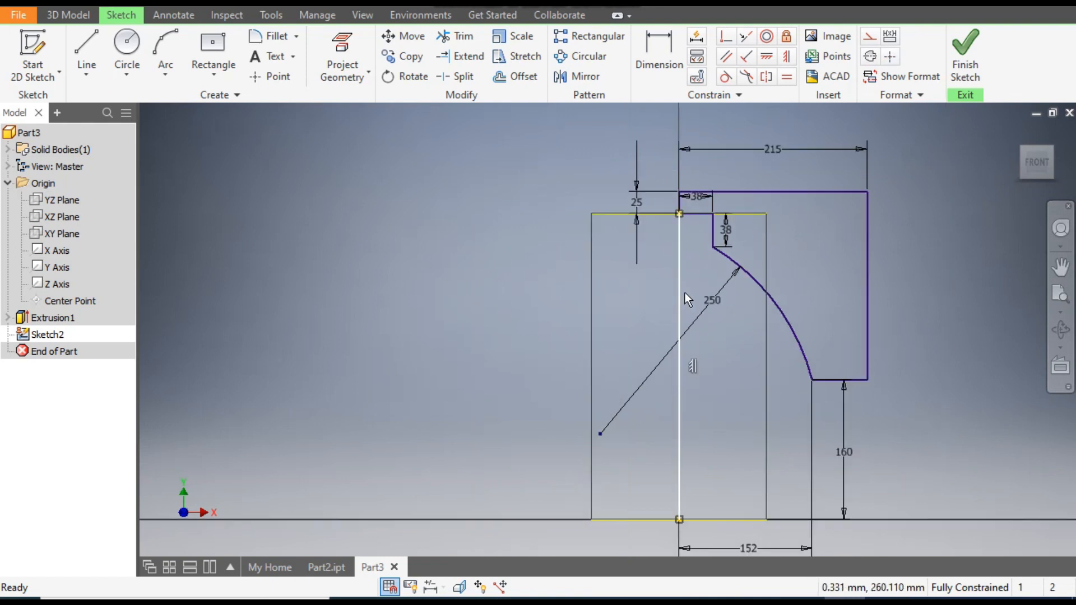
click(685, 293)
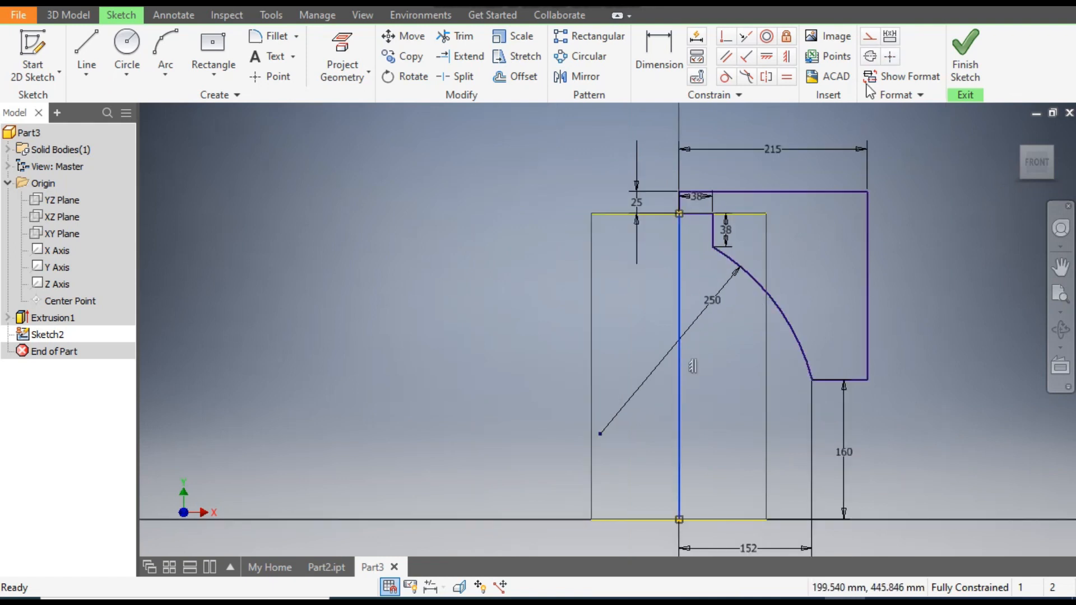
click(872, 39)
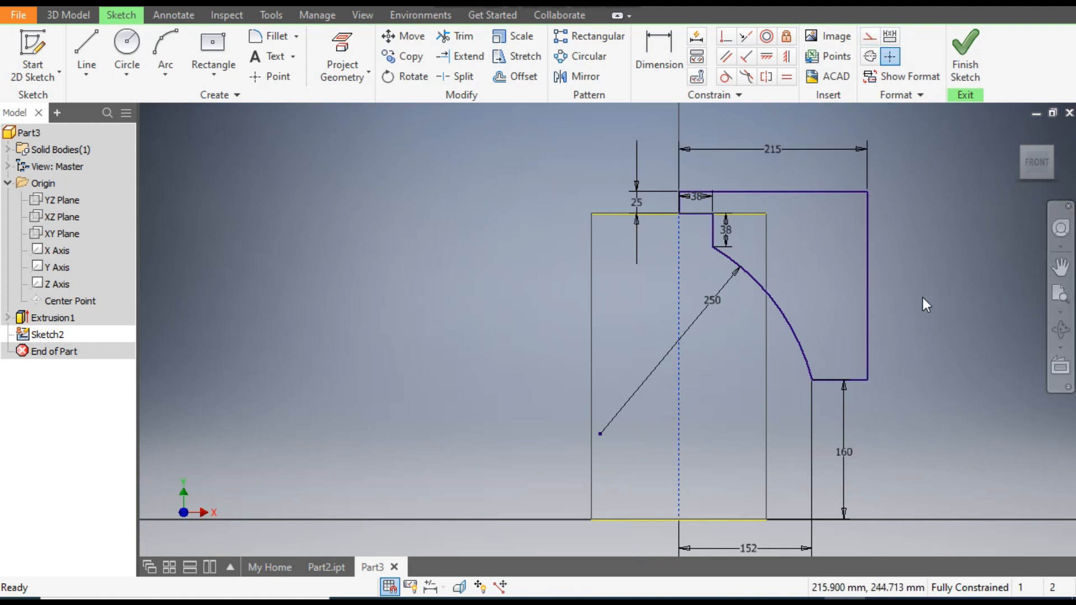
Step: Revolve the closed profile as a full cut around the vertical construction centerline to shape the block's shoulder and neck
click(88, 18)
click(86, 43)
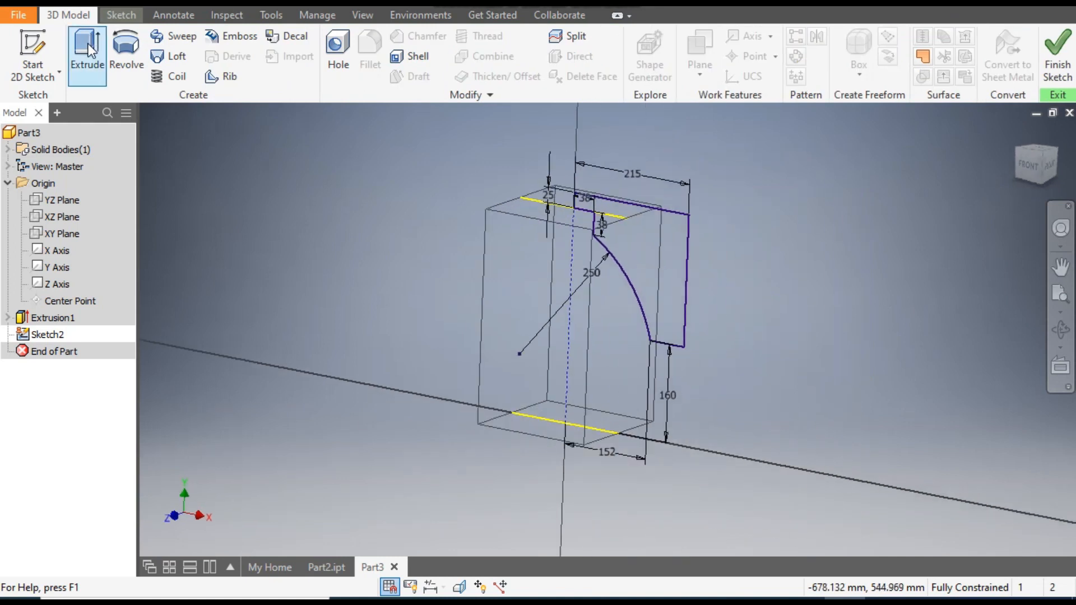
click(128, 49)
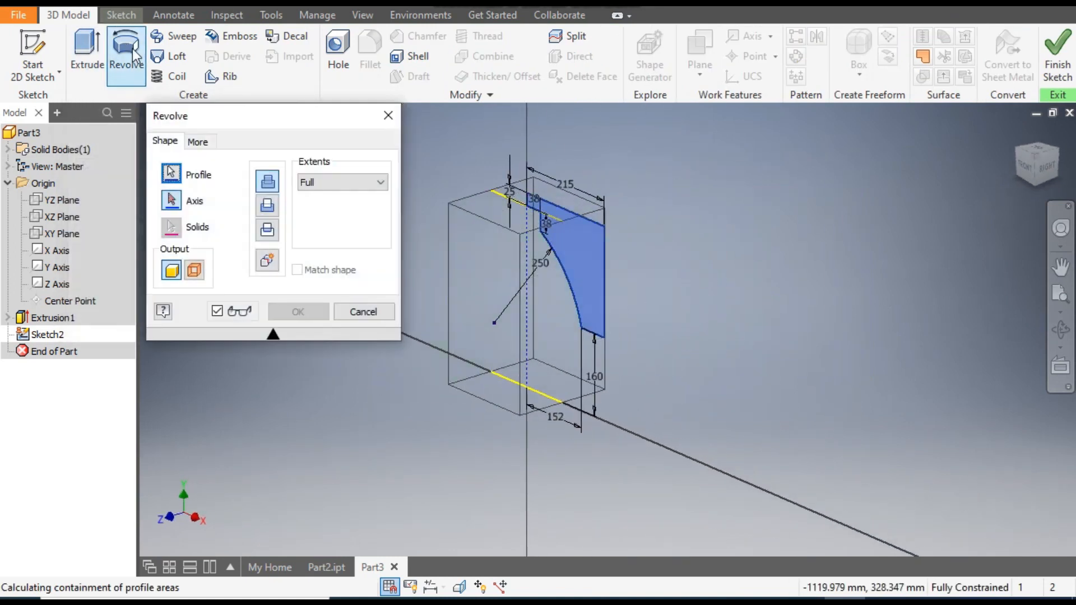
click(172, 201)
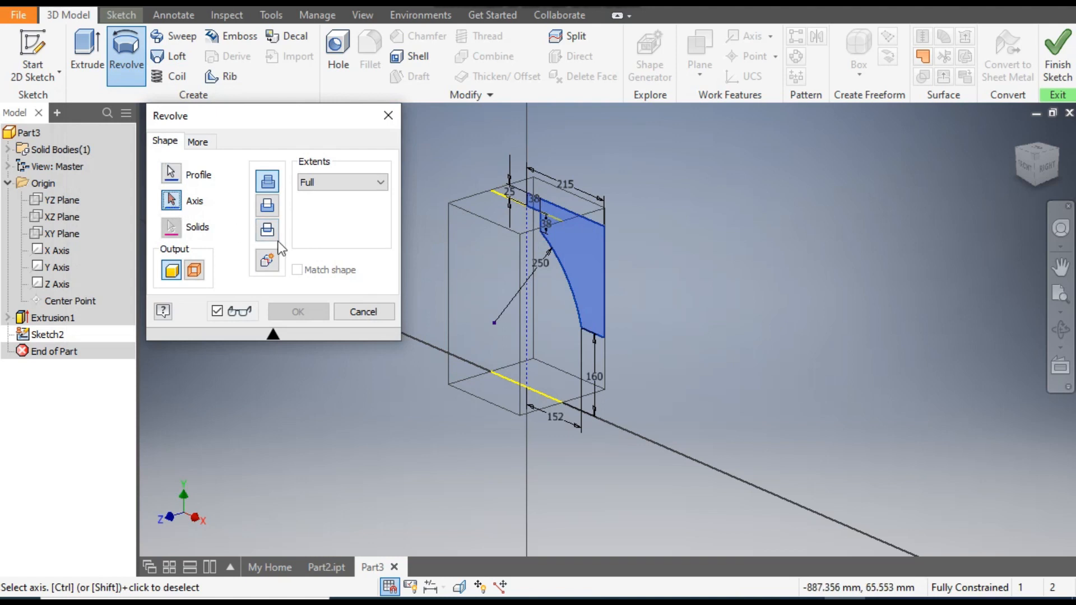
click(526, 254)
middle_drag(785, 307, 835, 333)
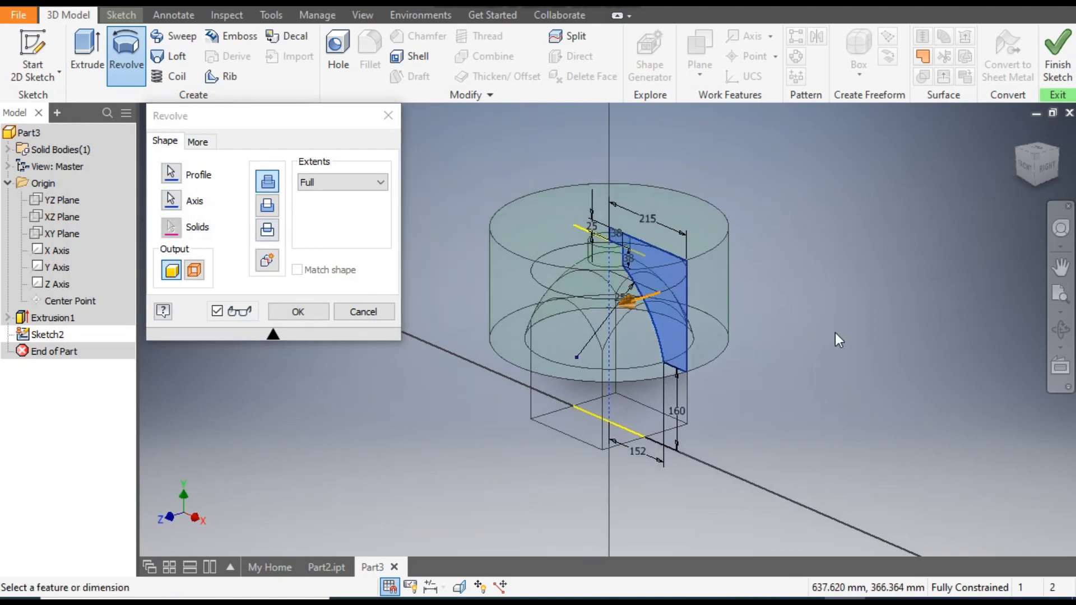
click(265, 205)
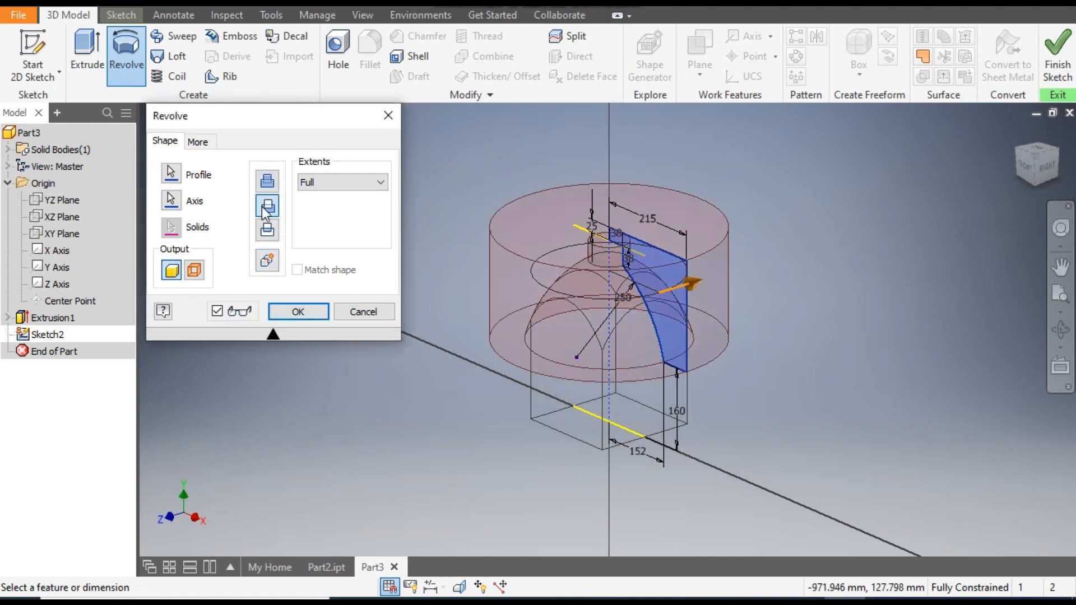
click(298, 312)
Step: Inspect the cut body from the front and compare it with the finished bottle in Part2.ipt
scroll(725, 255, up, 3)
scroll(759, 264, down, 1)
scroll(415, 159, down, 3)
middle_drag(416, 158, 454, 156)
click(1026, 167)
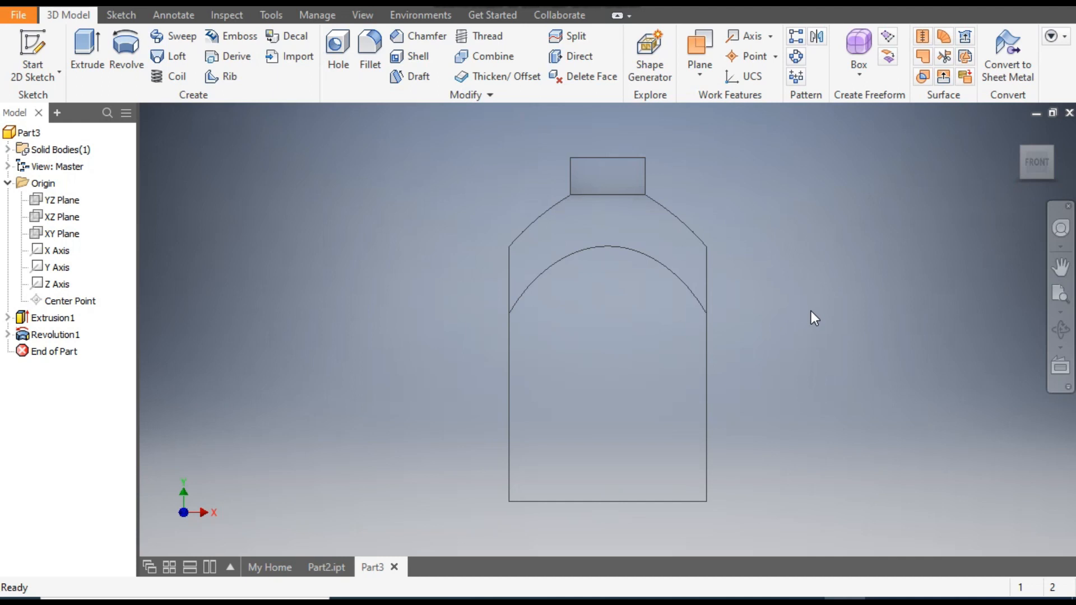
click(330, 565)
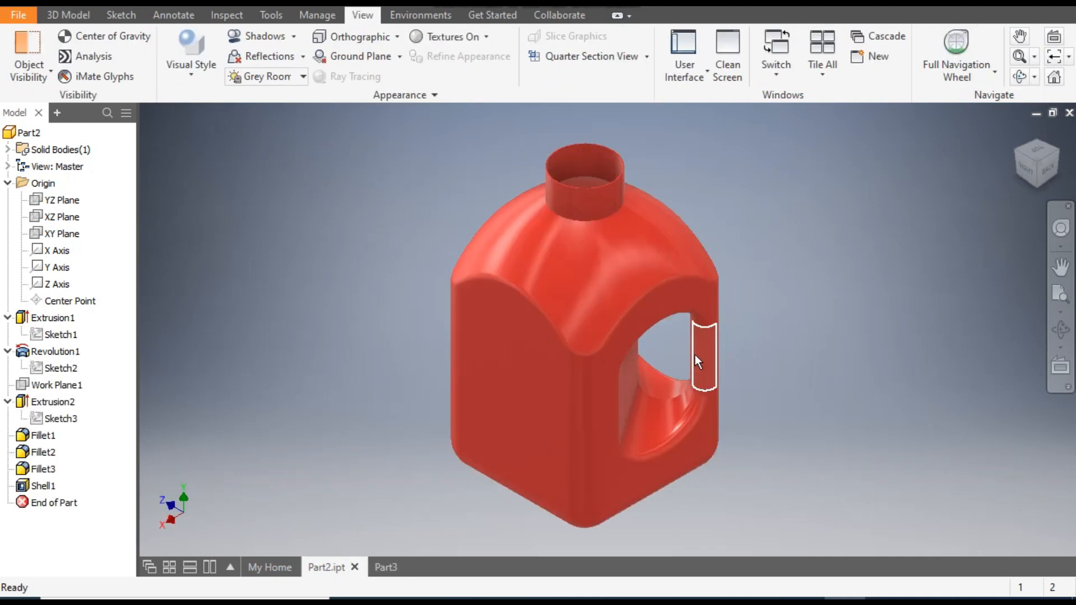
click(383, 568)
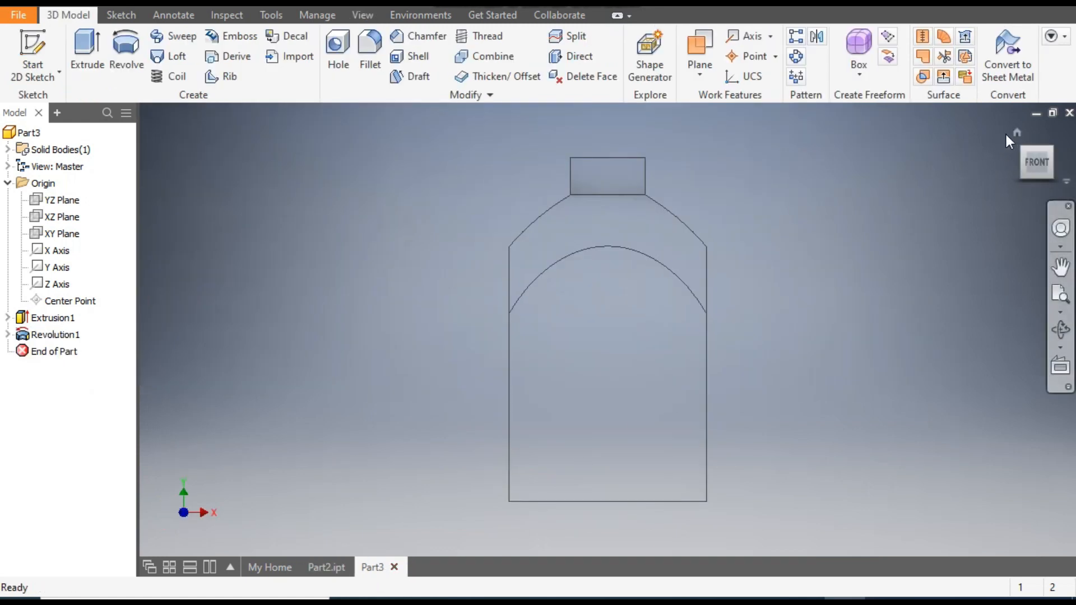
Step: Create a diagonal work plane through two opposite vertical corner edges of the bottle body and check it from above
click(1016, 134)
click(1036, 152)
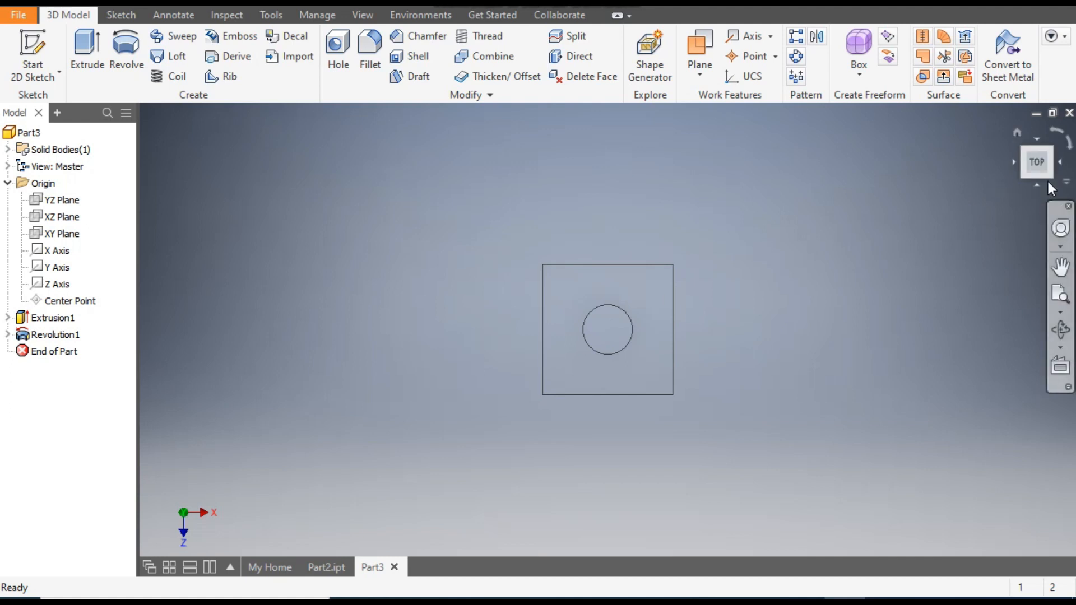
click(1016, 131)
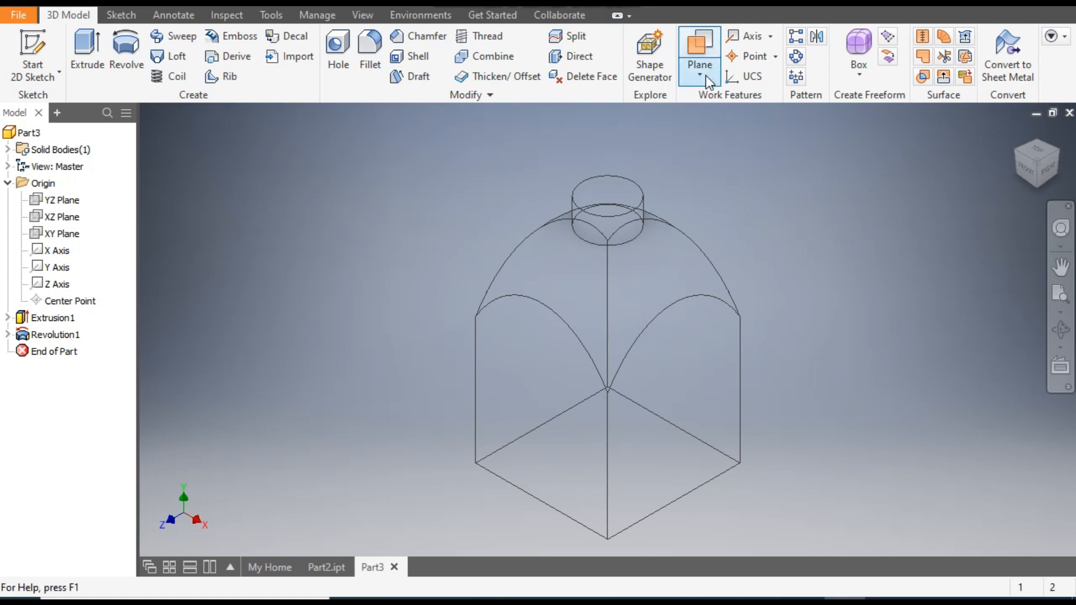
click(704, 40)
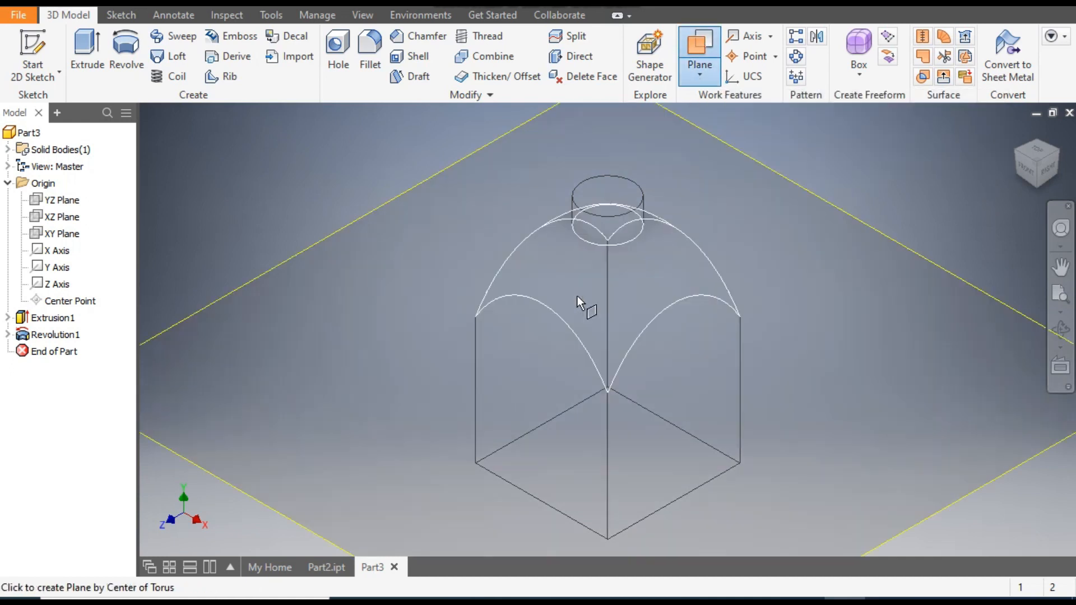
click(473, 359)
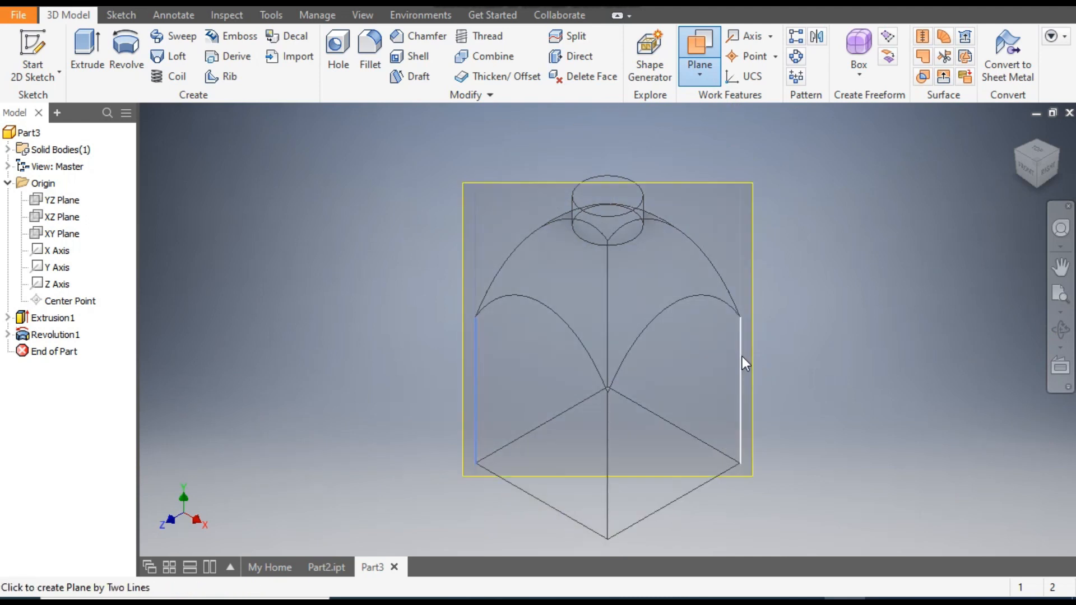
click(742, 358)
scroll(1014, 133, down, 1)
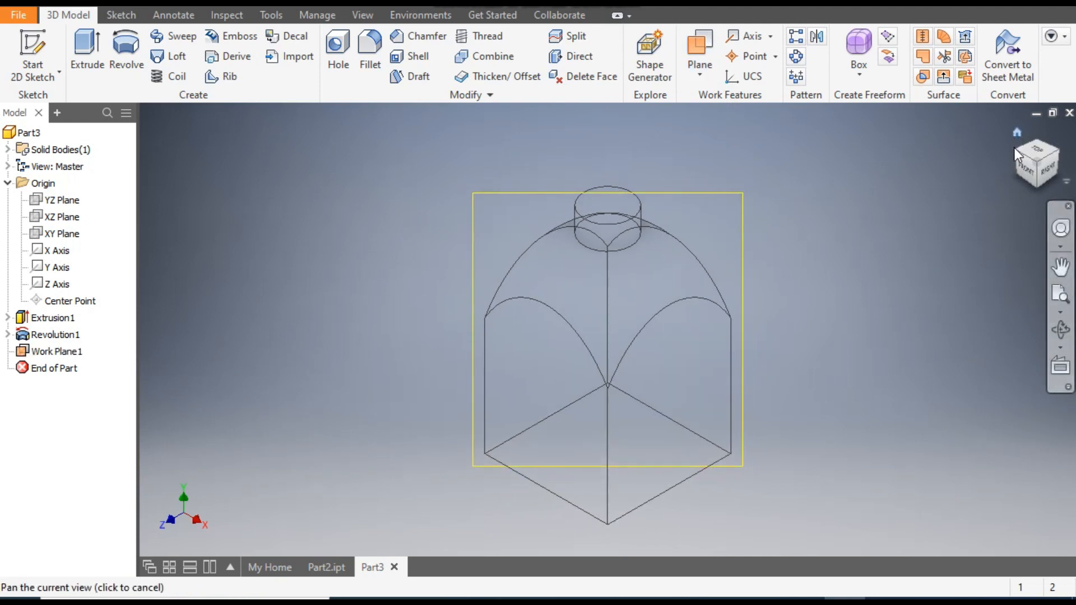
click(1015, 148)
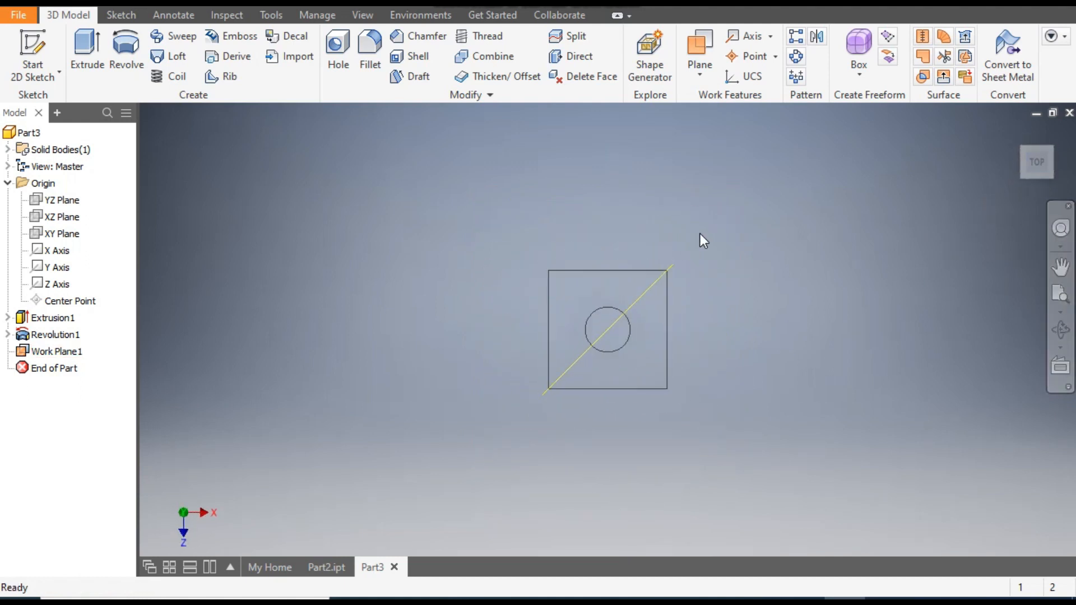
click(1016, 133)
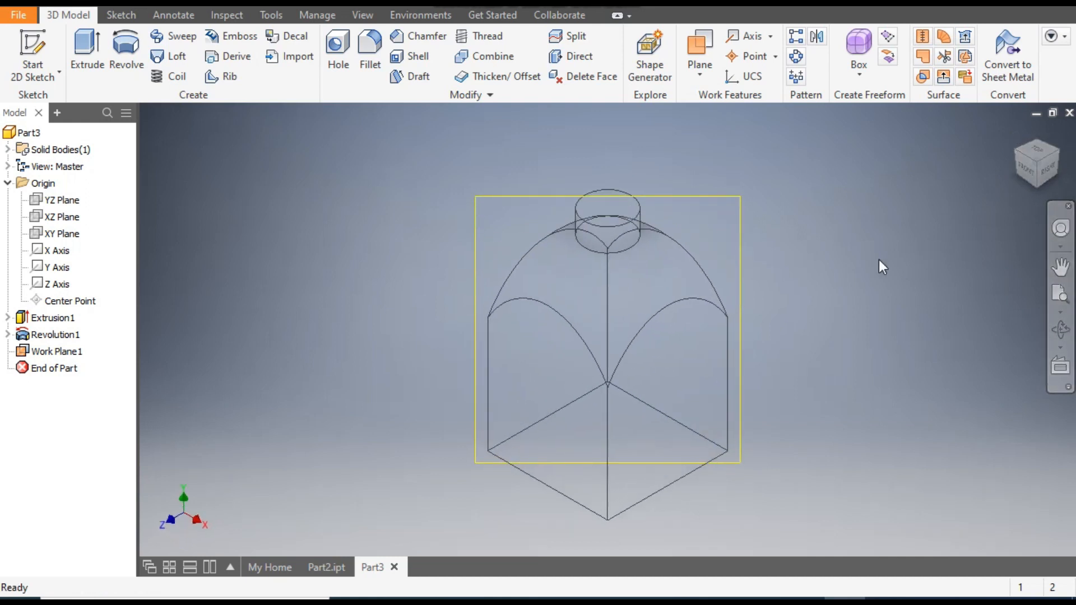
Step: Start a sketch on the diagonal work plane and sketch a vertical center-to-center slot between the bottle's middle and one outer corner edge
click(738, 214)
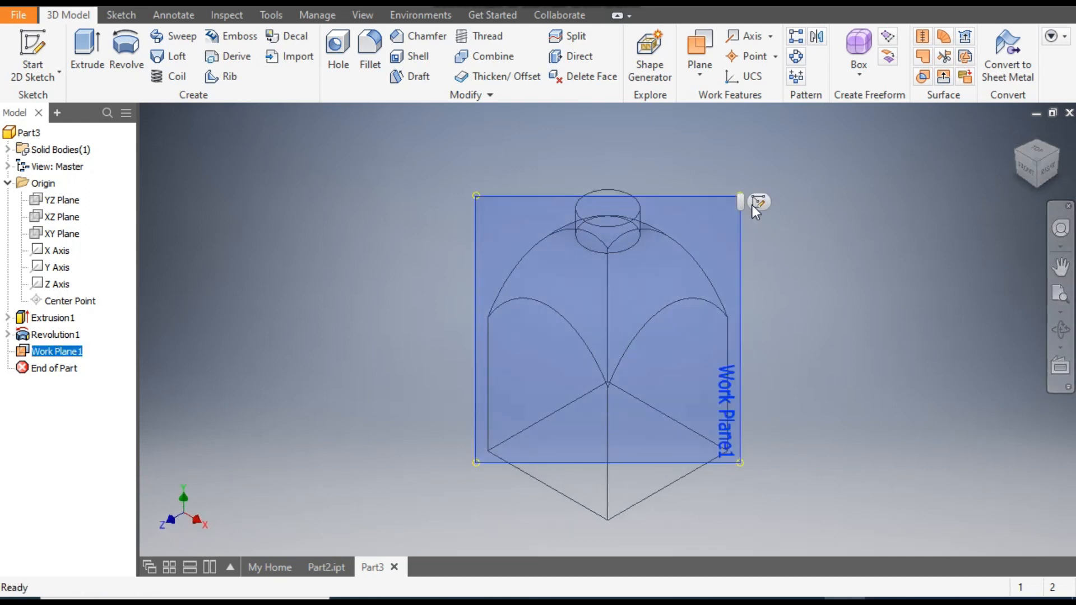
click(758, 203)
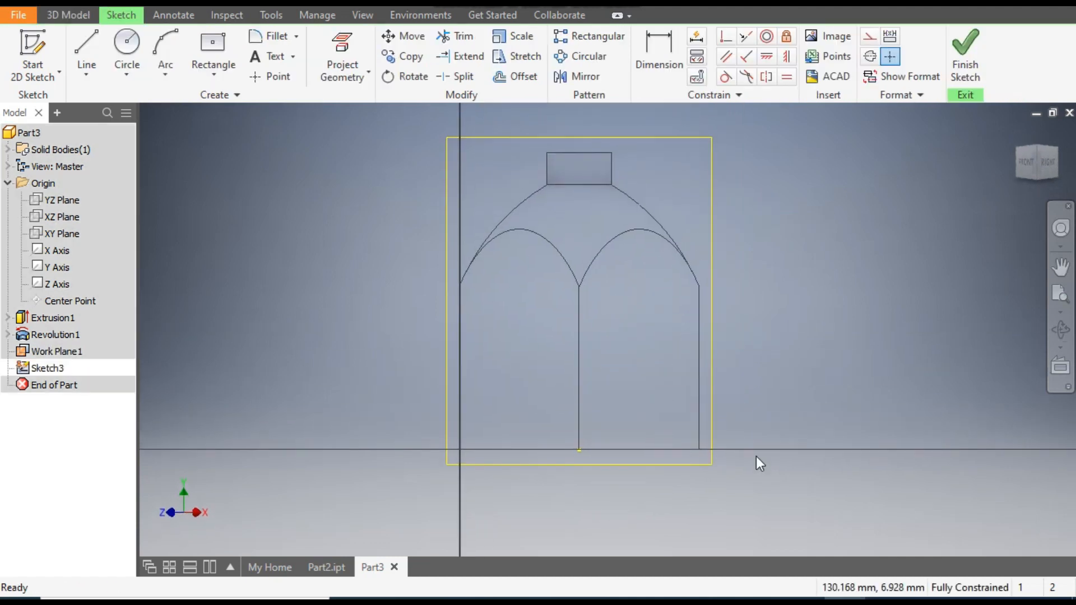
click(206, 70)
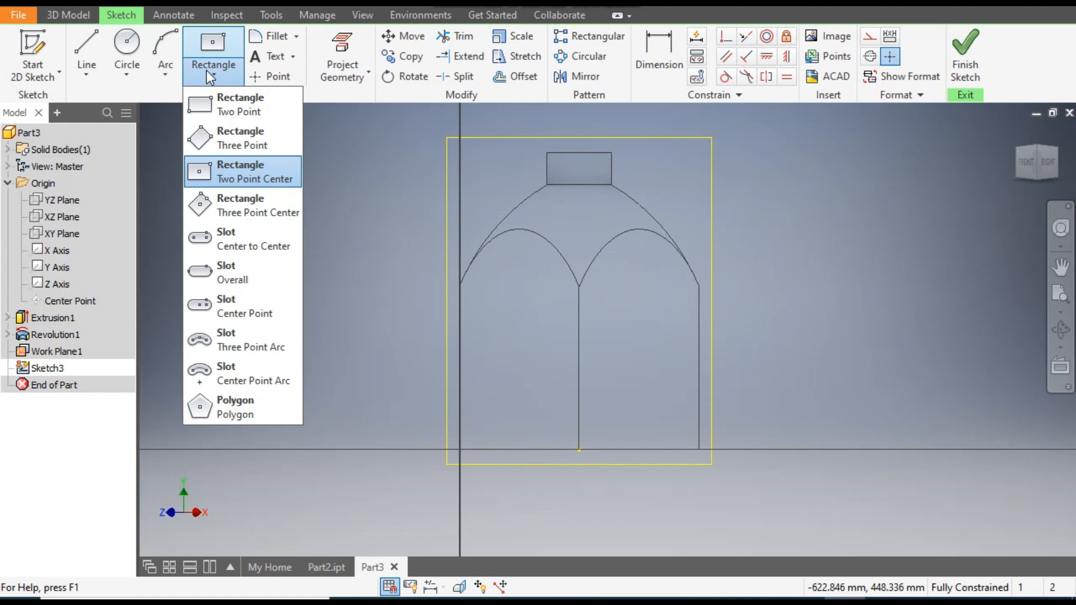
click(250, 236)
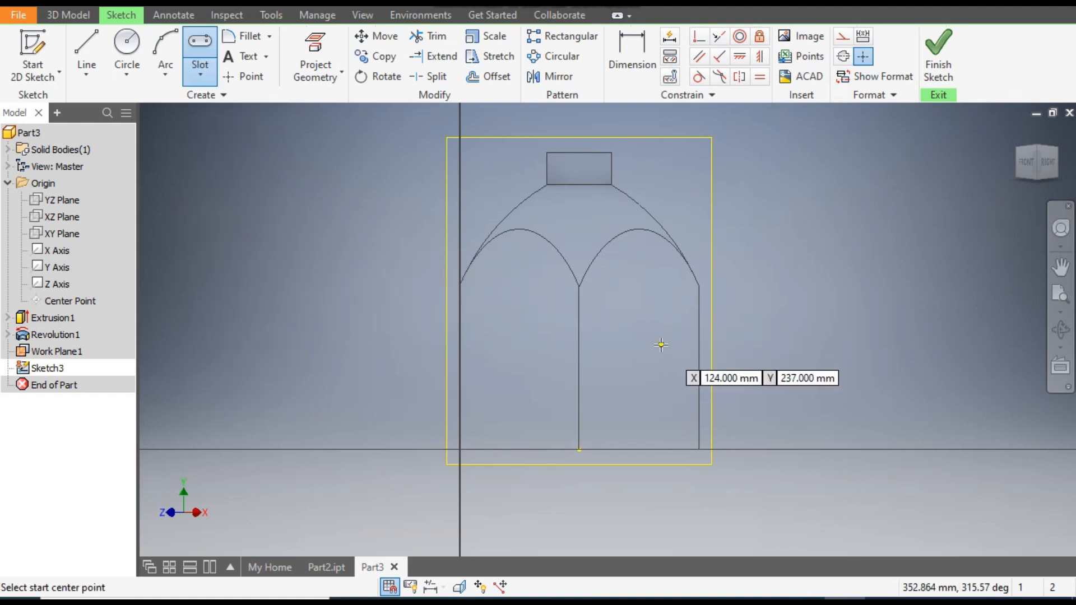
click(650, 316)
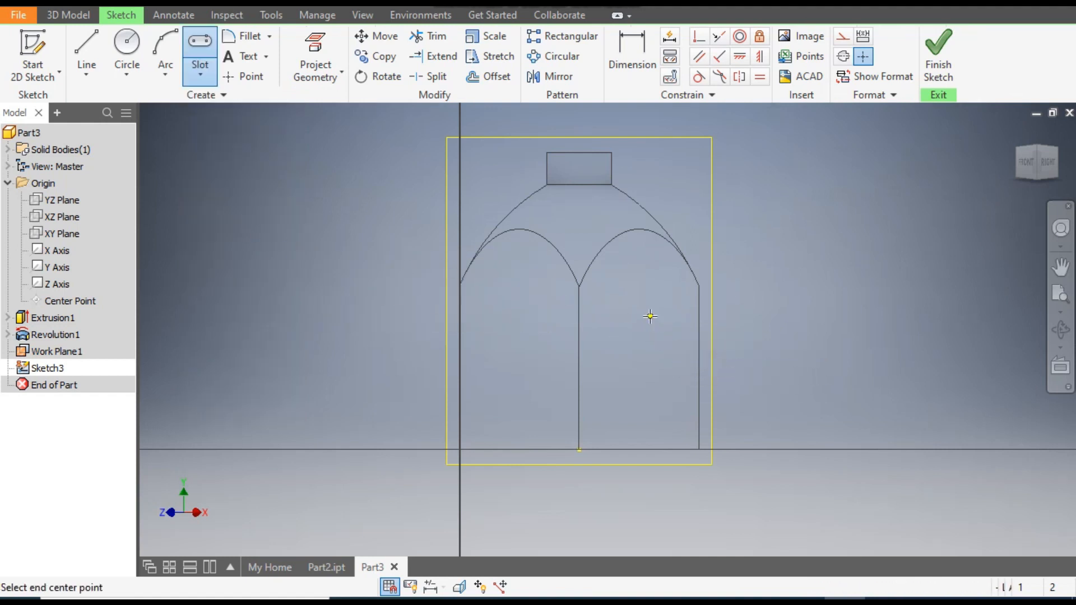
click(650, 384)
click(678, 387)
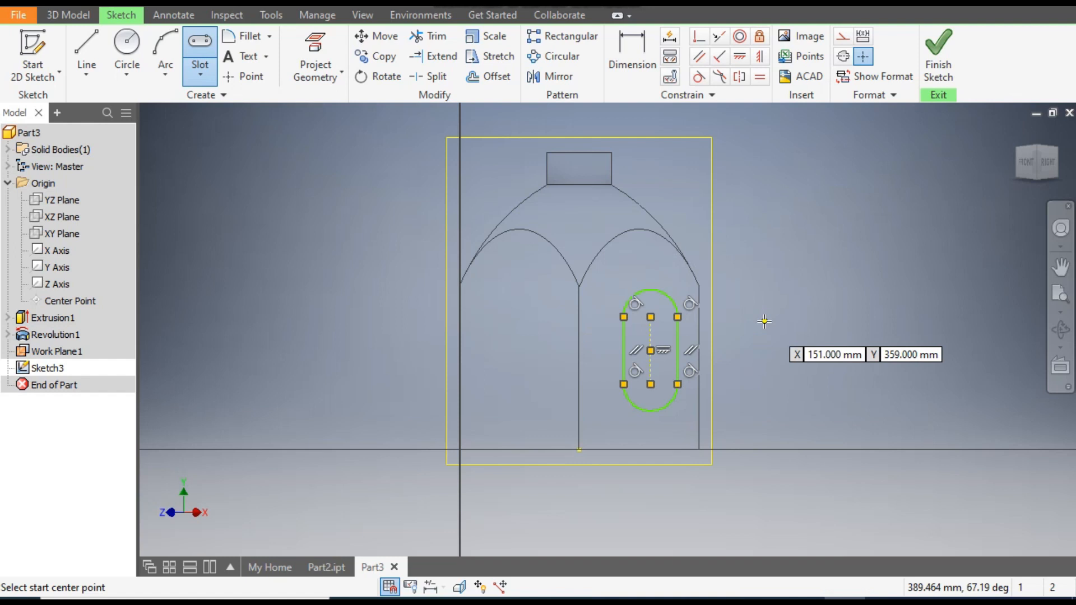
Step: Dimension the slot with a 25 mm end radius and a 75 mm distance between its arc centers
click(628, 42)
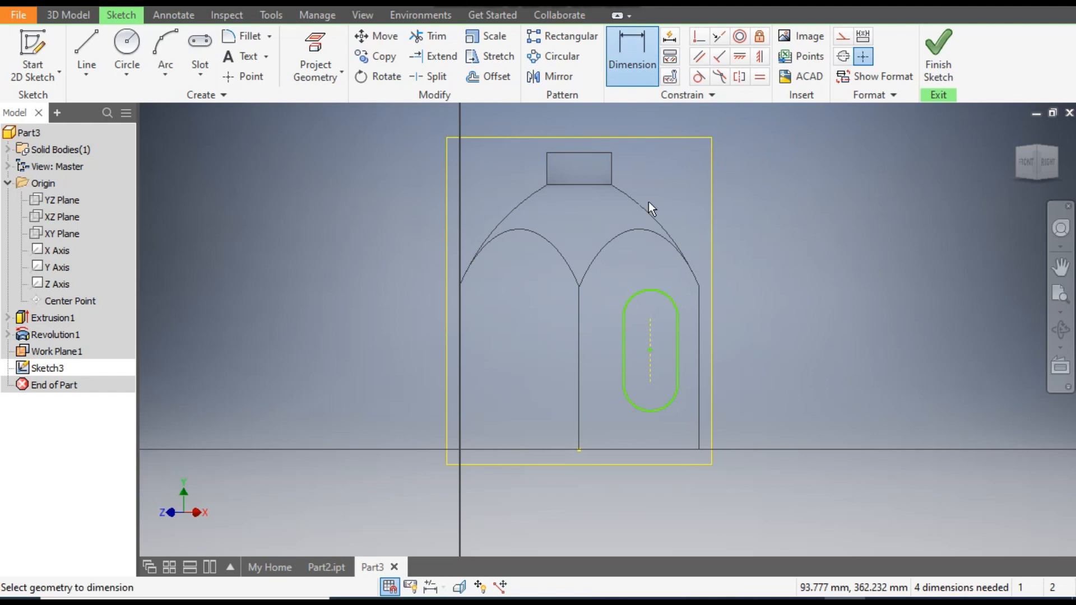
click(663, 292)
click(672, 270)
text(25)
key(Return)
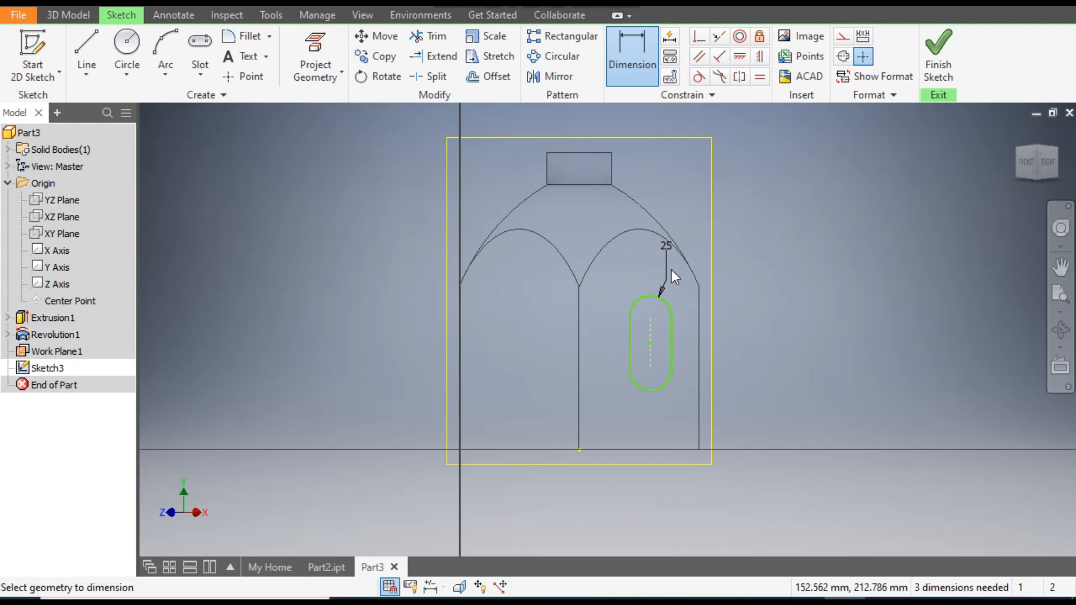
click(650, 329)
click(758, 341)
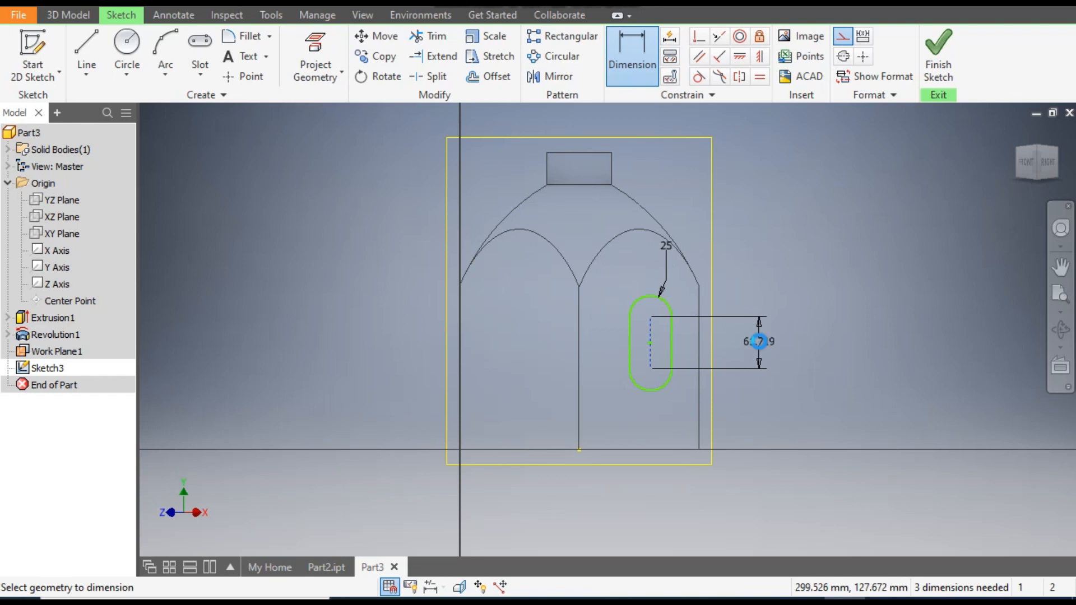
text(75)
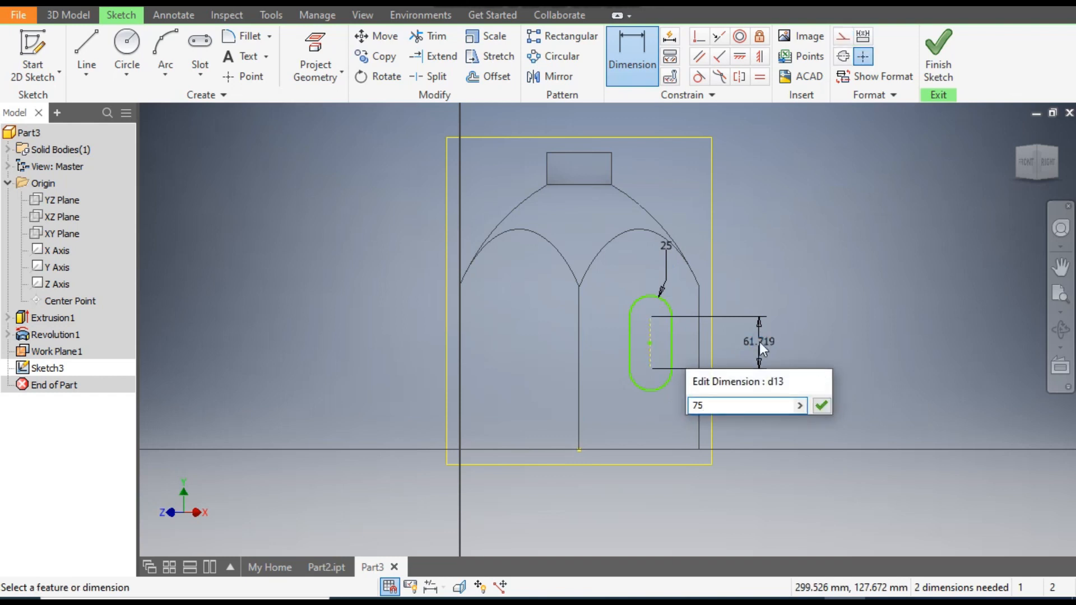
key(Return)
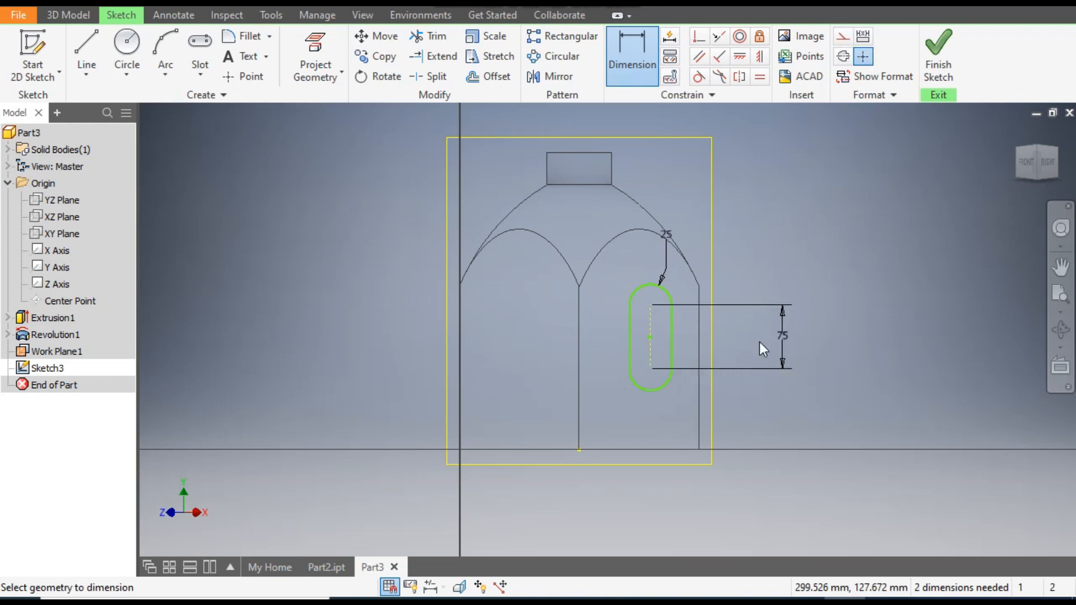
Step: Place the slot's lower arc center 100 mm above the base and its side 40 mm from the outer edge, and finish the sketch
click(656, 371)
click(663, 449)
click(749, 417)
text(100)
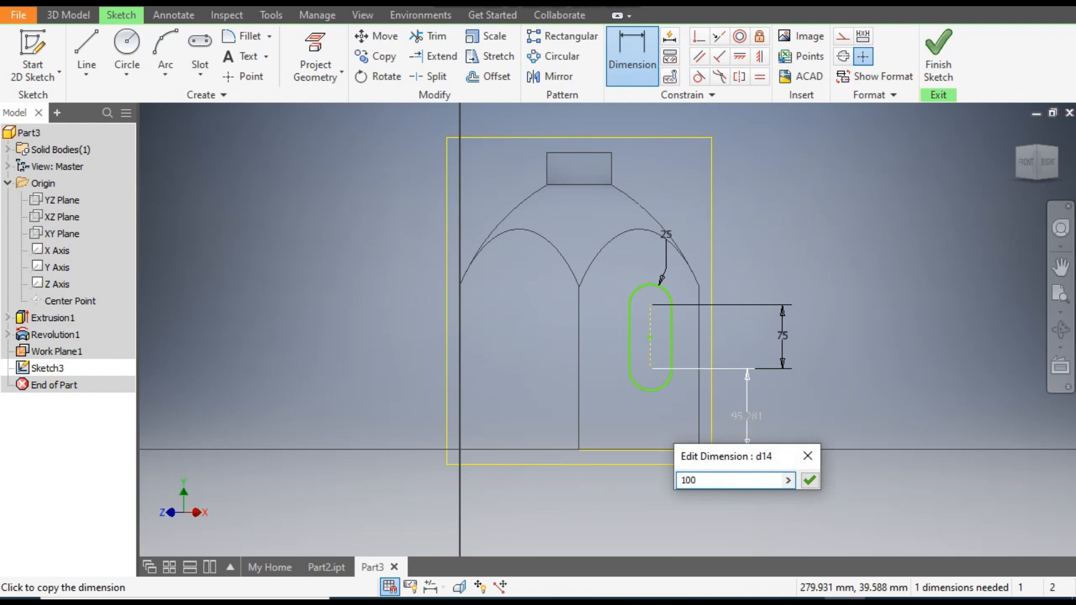
key(Return)
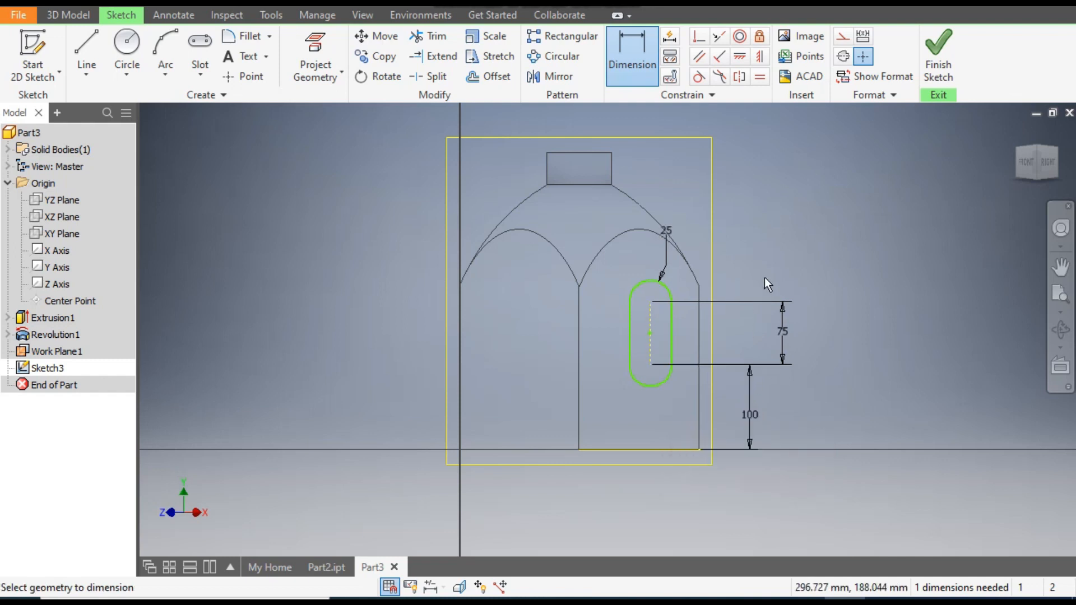
click(699, 336)
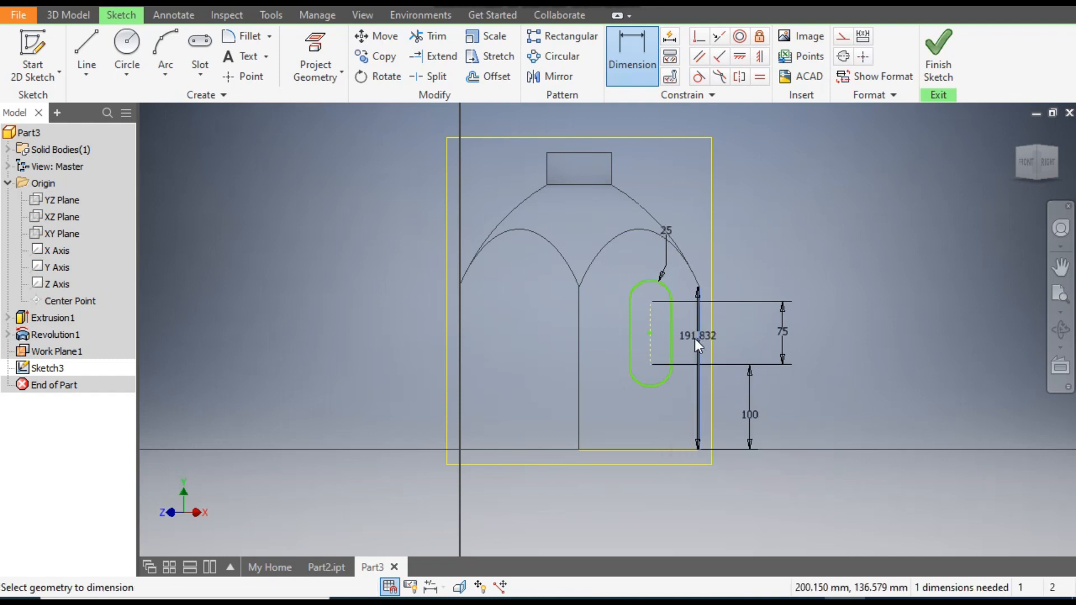
click(673, 345)
click(680, 405)
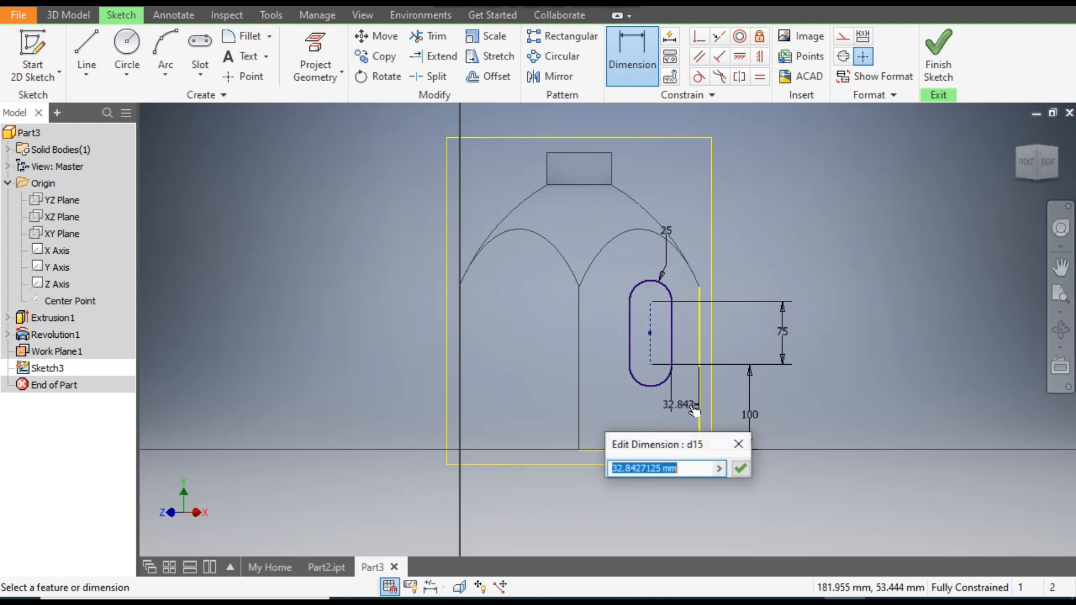
text(40)
key(Return)
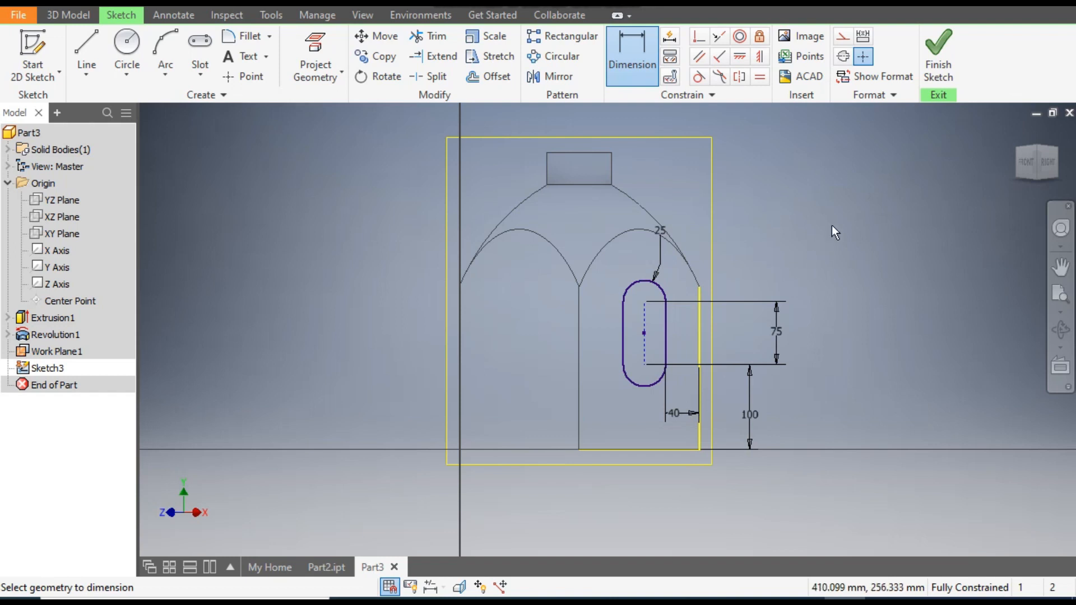
click(944, 65)
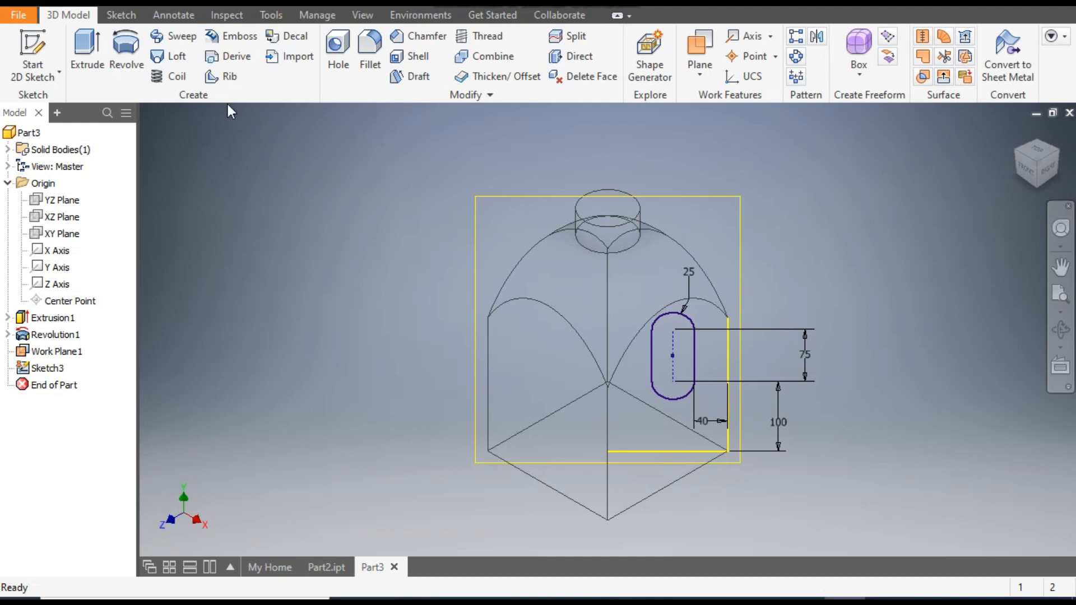
Step: Set up an extrusion of the slot profile as a symmetric 350 mm cut through the bottle body
click(81, 60)
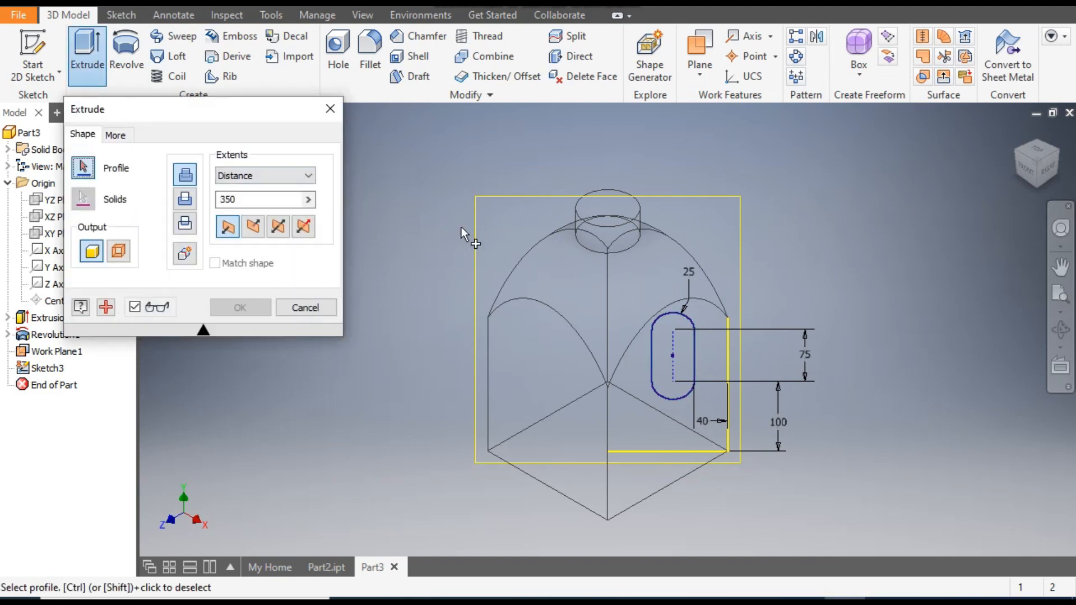
click(661, 332)
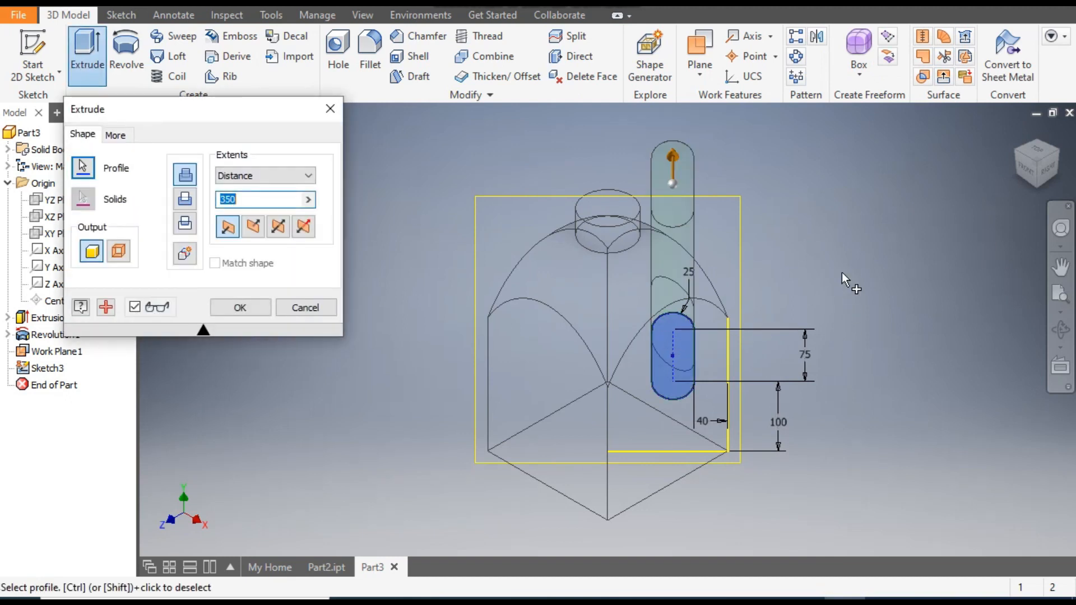
click(1060, 152)
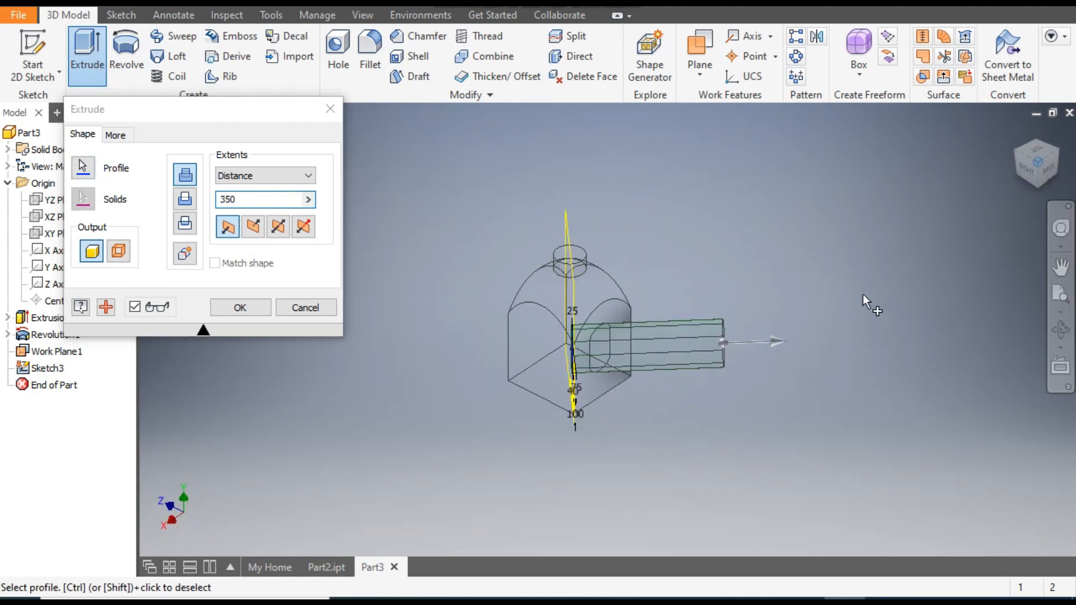
scroll(631, 345, up, 3)
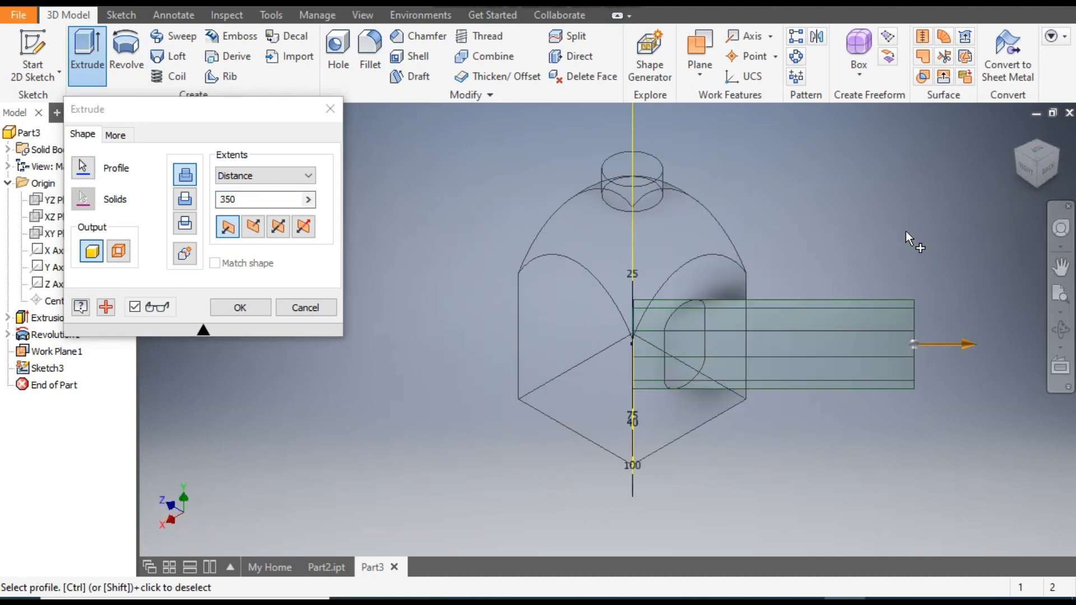
click(188, 200)
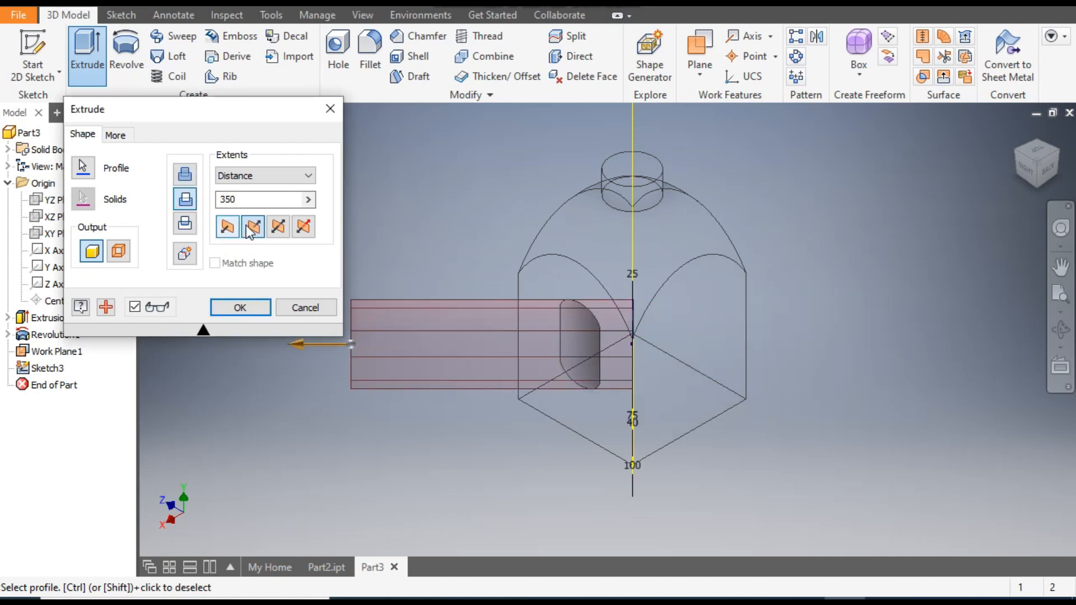
click(280, 230)
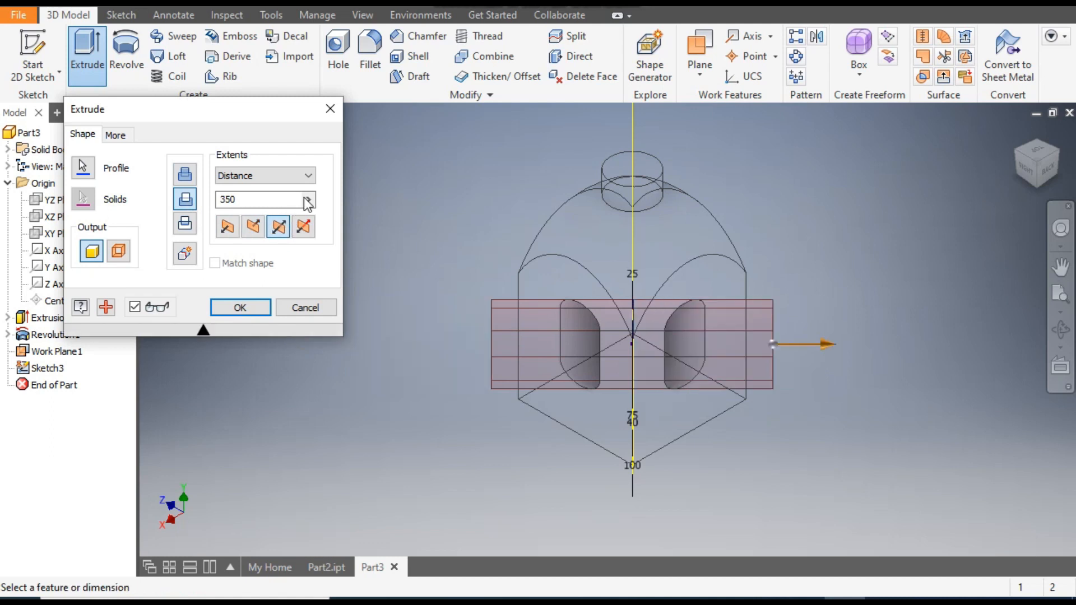
Step: Change the model's visual style to Shaded and view the cut preview on the solid body
click(364, 16)
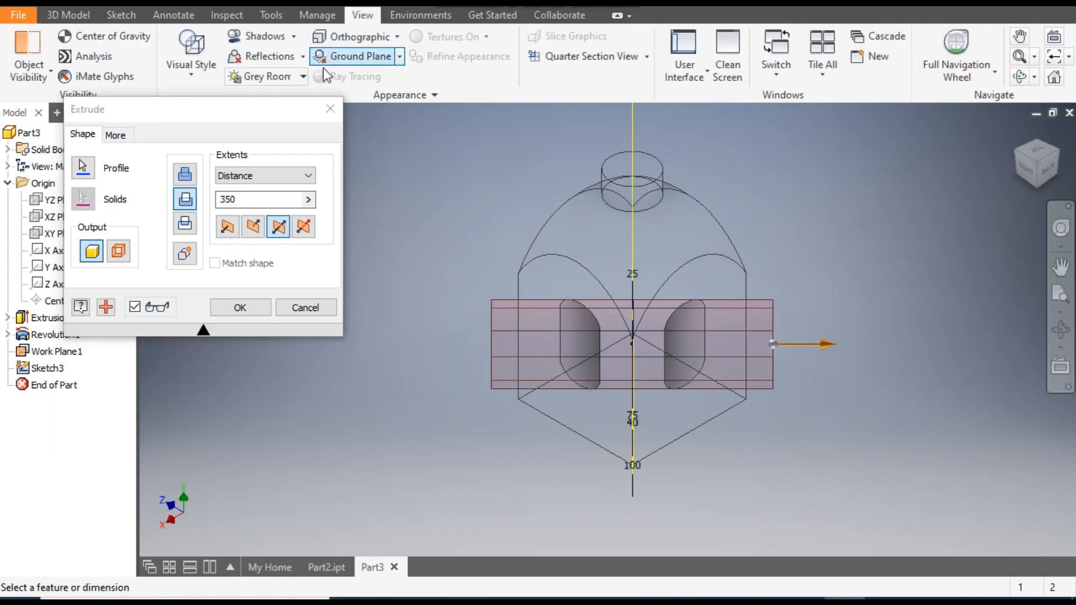
click(196, 77)
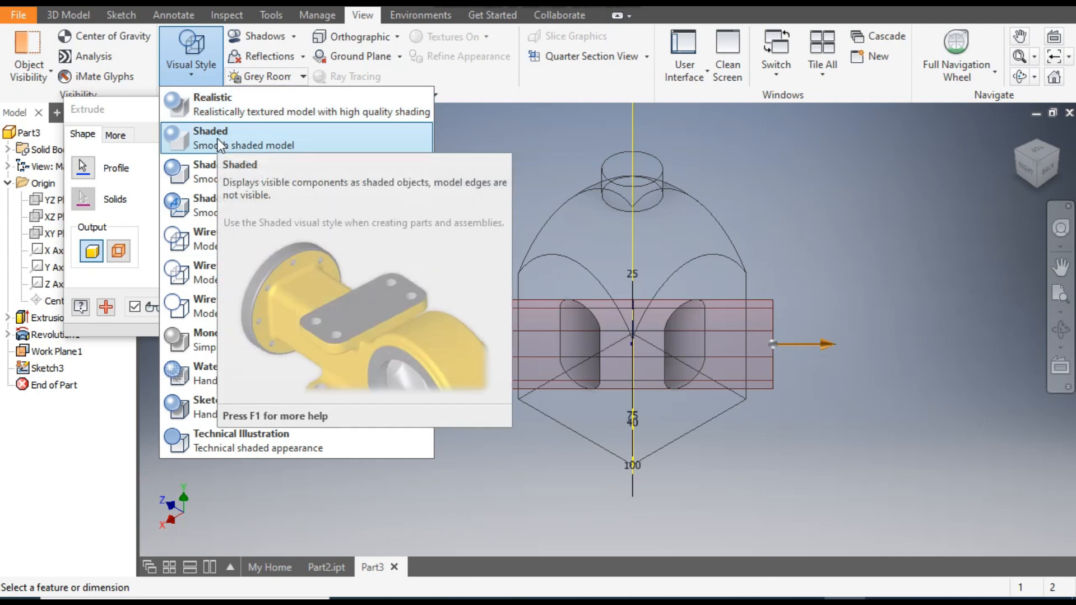
click(218, 139)
scroll(708, 345, down, 3)
middle_drag(821, 268, 859, 339)
middle_drag(885, 213, 877, 157)
scroll(876, 260, up, 2)
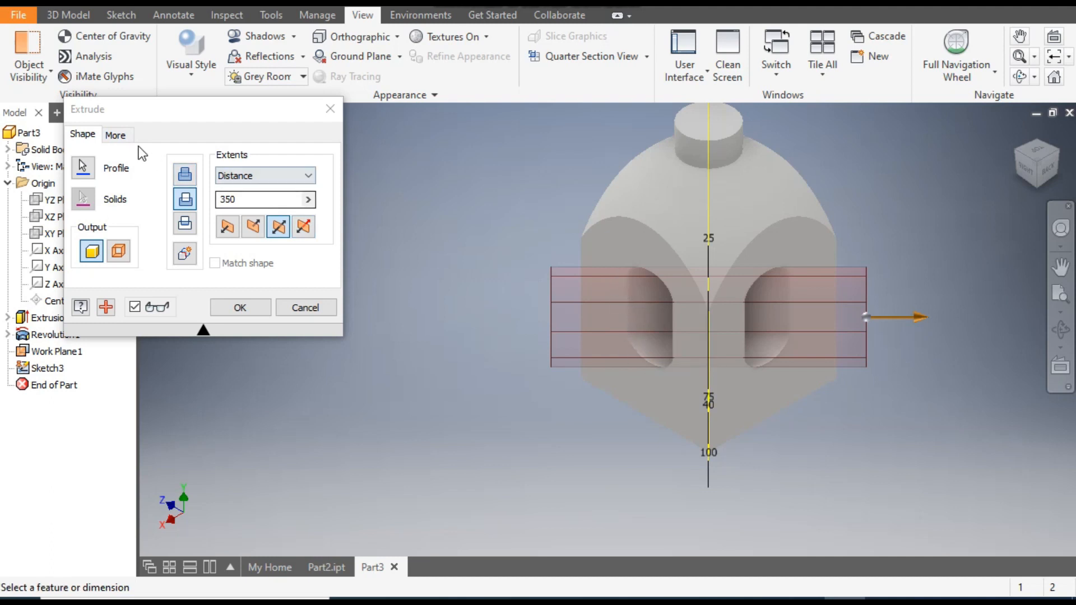
Step: Give the symmetric slot cut a taper of 10 degrees and create the handle opening
click(115, 135)
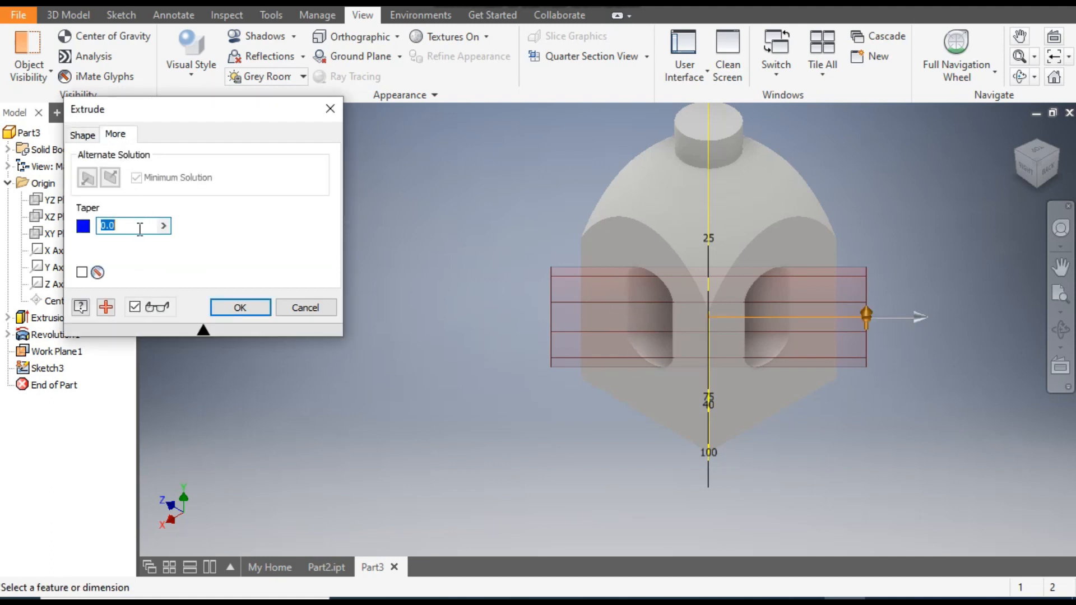
text(10)
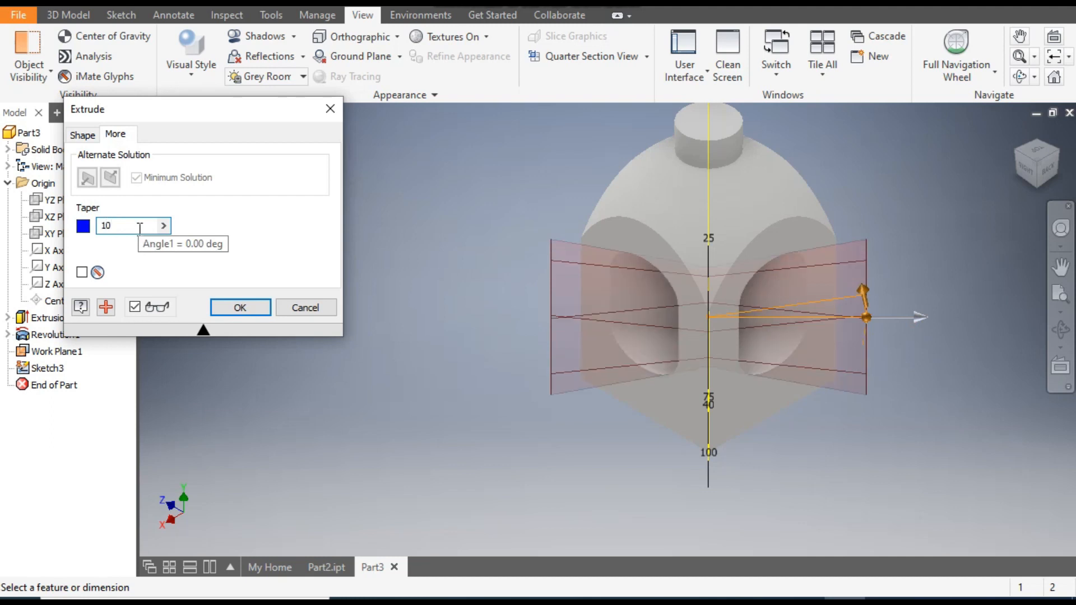
scroll(660, 294, down, 3)
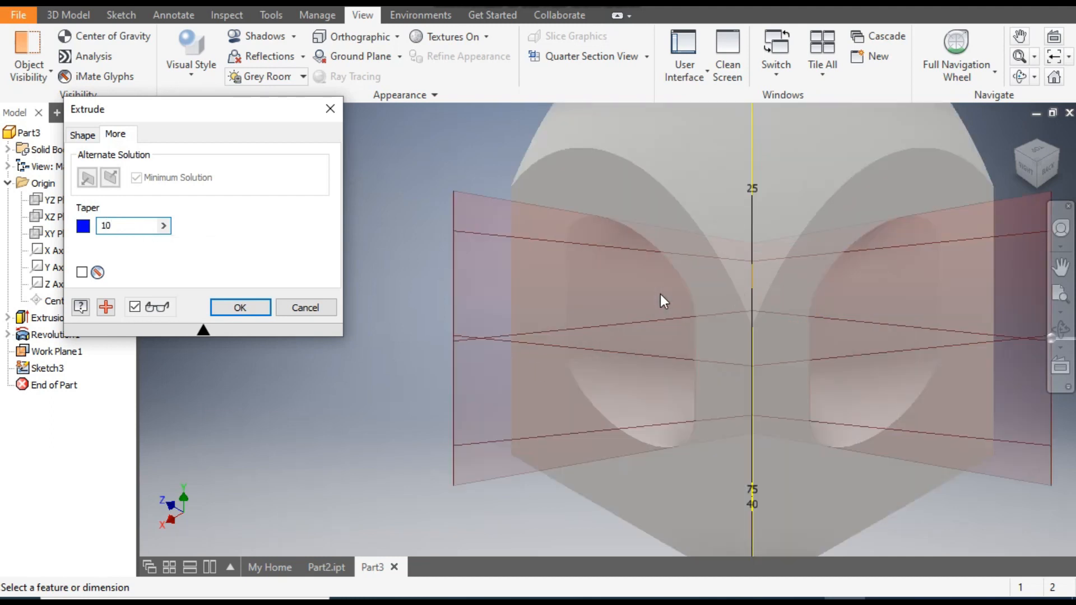
click(1018, 152)
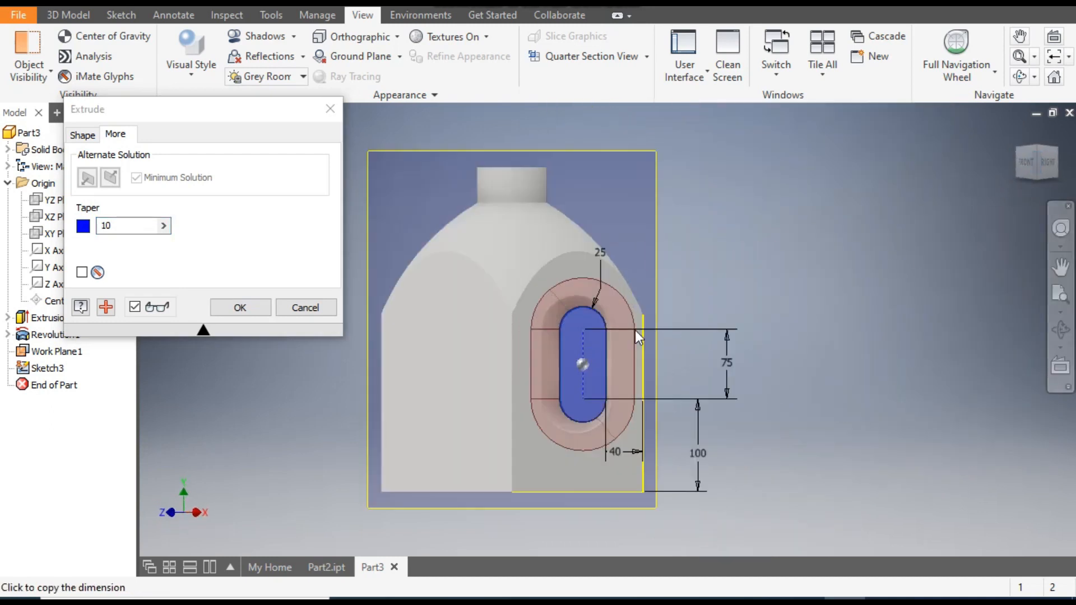
scroll(604, 332, down, 3)
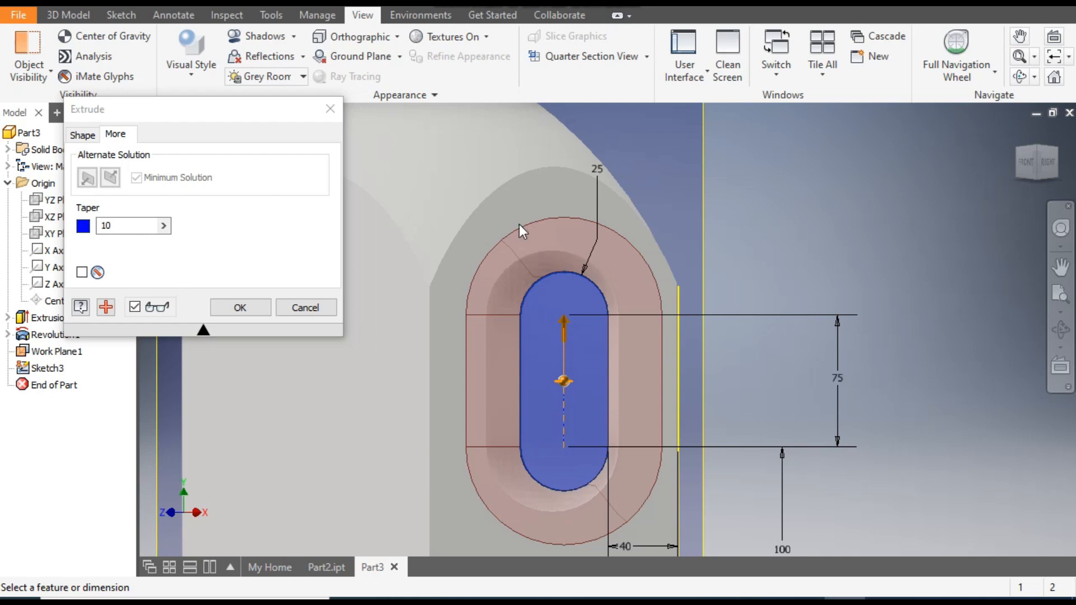
click(1019, 132)
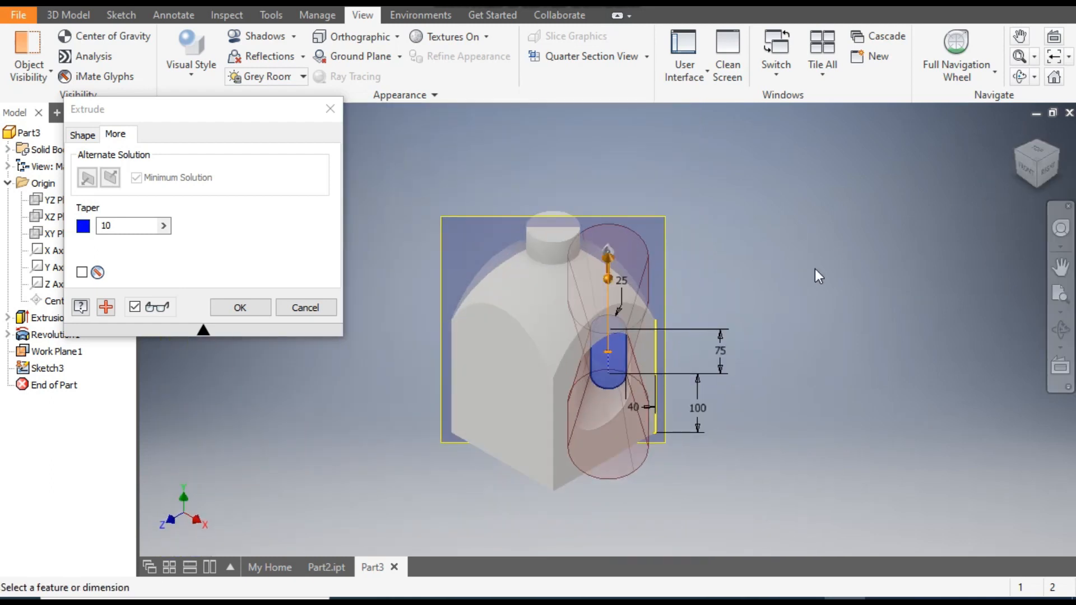
click(1035, 160)
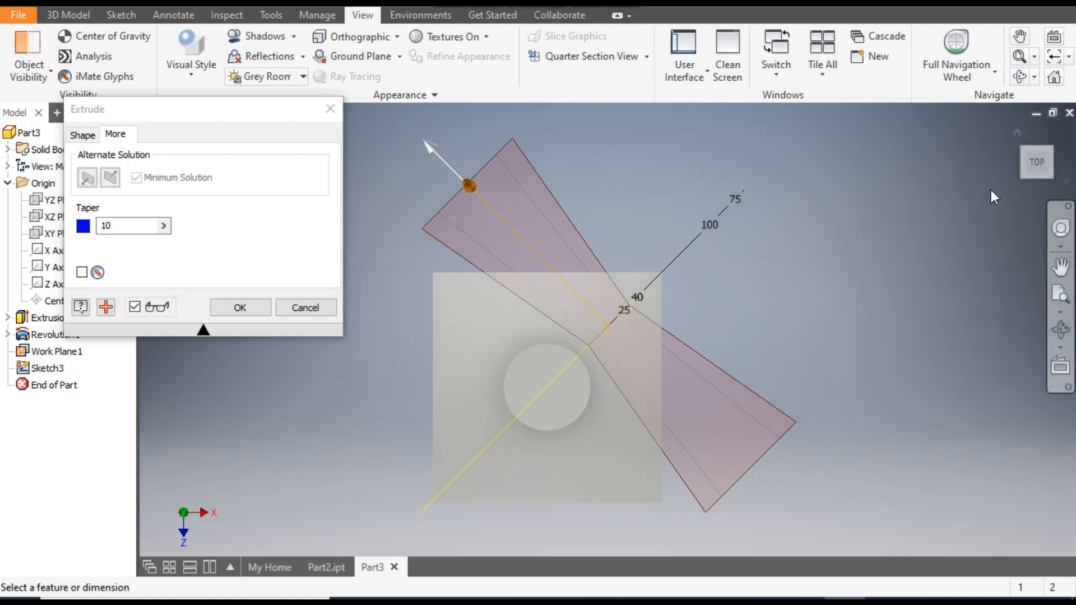
click(1016, 133)
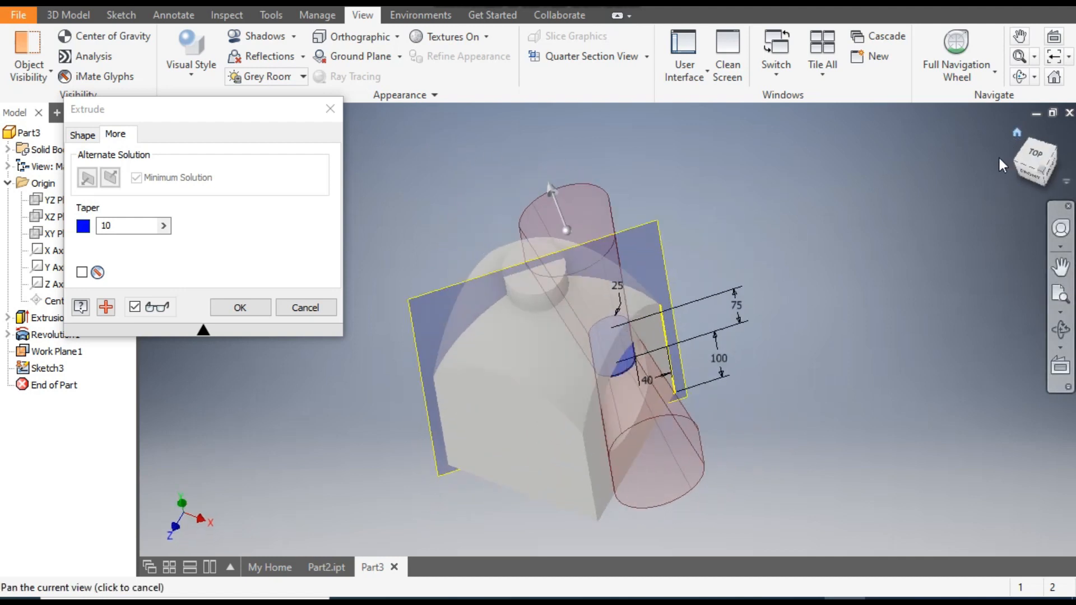
click(226, 313)
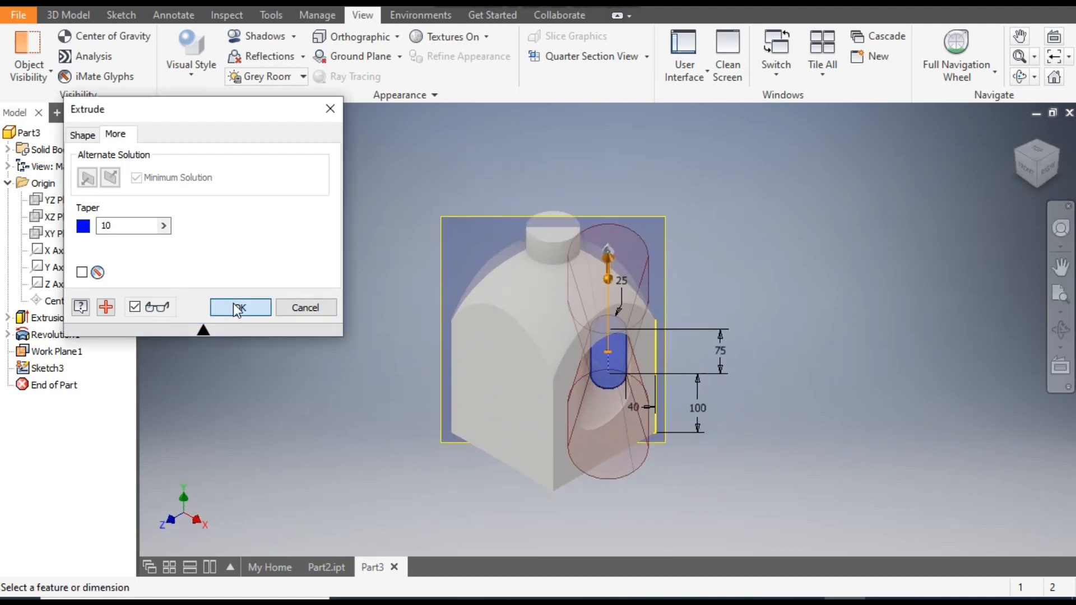
Step: Set up a 30 mm constant fillet on the four vertical corner edges of the bottle body
click(1058, 157)
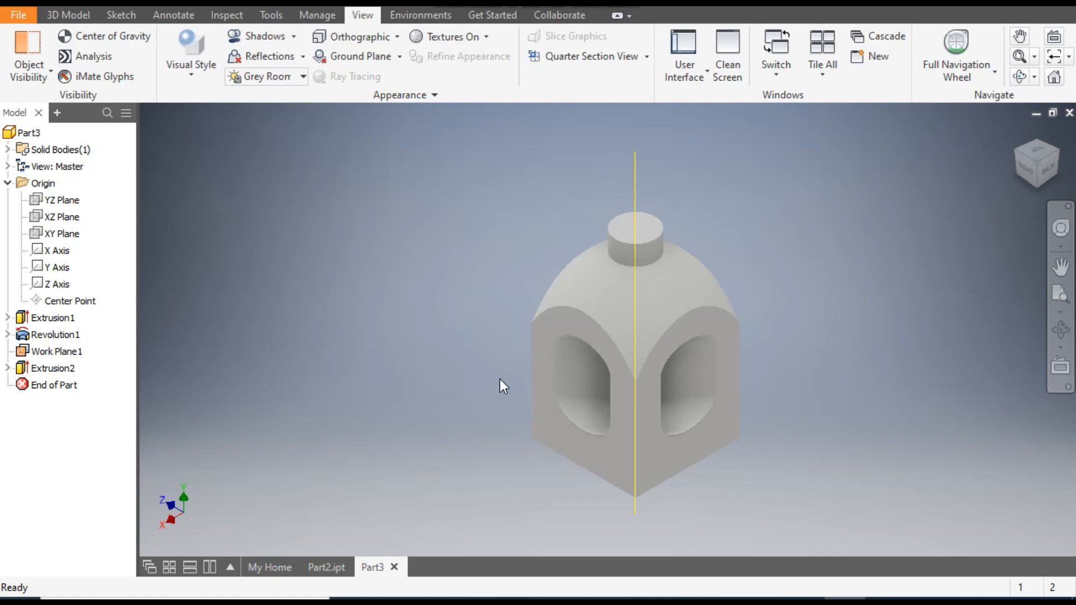
click(529, 361)
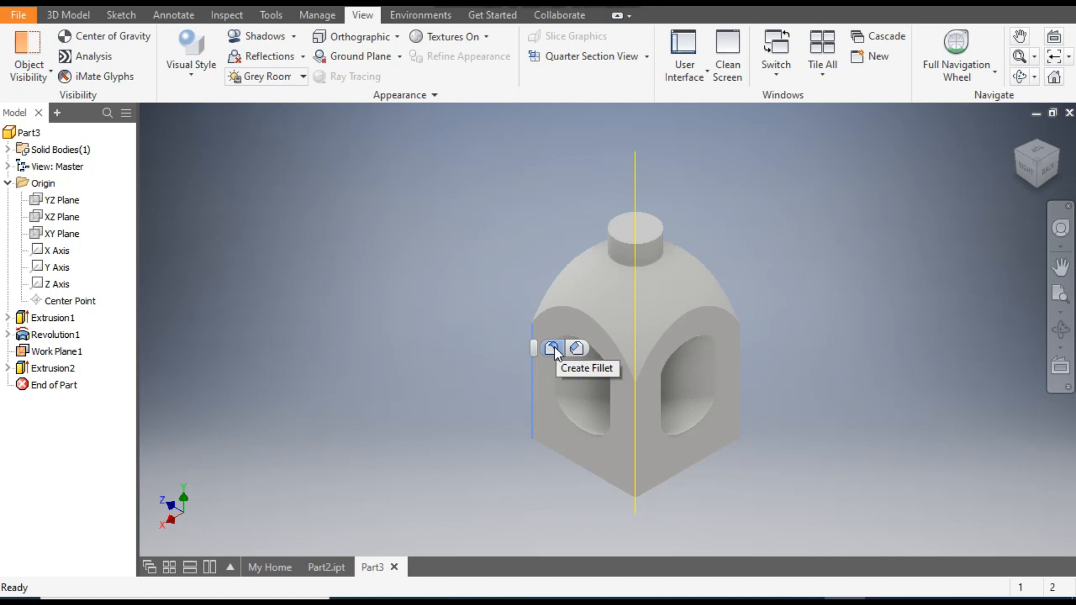
click(553, 348)
click(304, 194)
text(30)
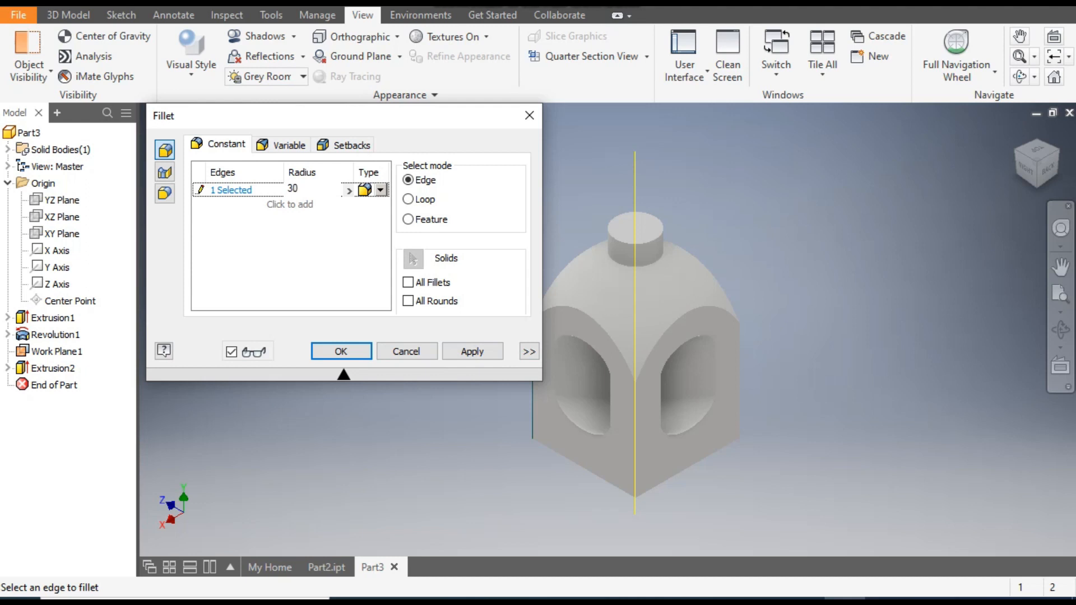
click(233, 189)
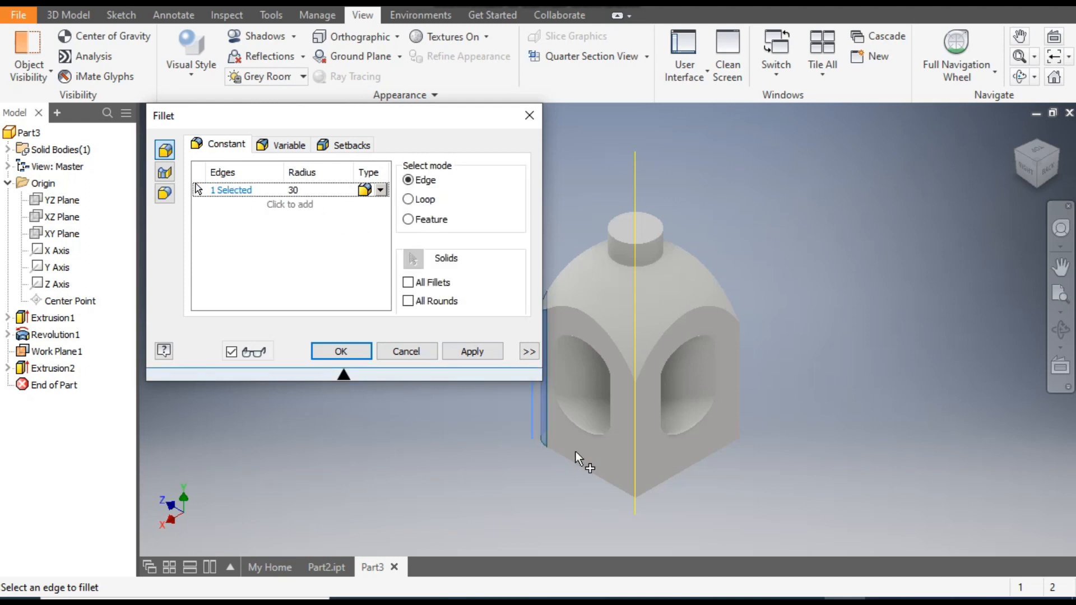
click(634, 401)
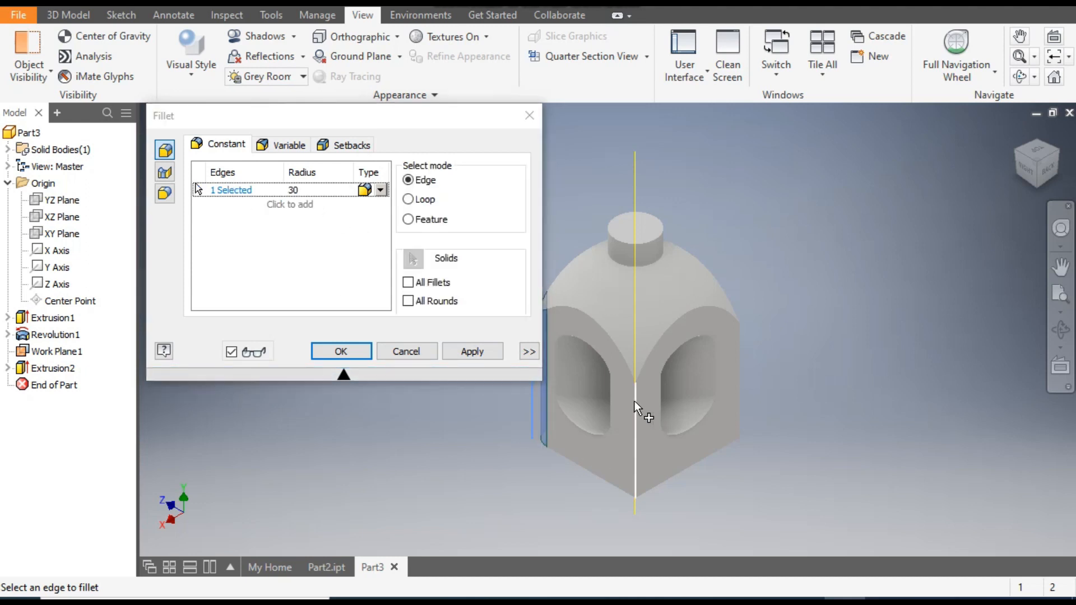
click(743, 362)
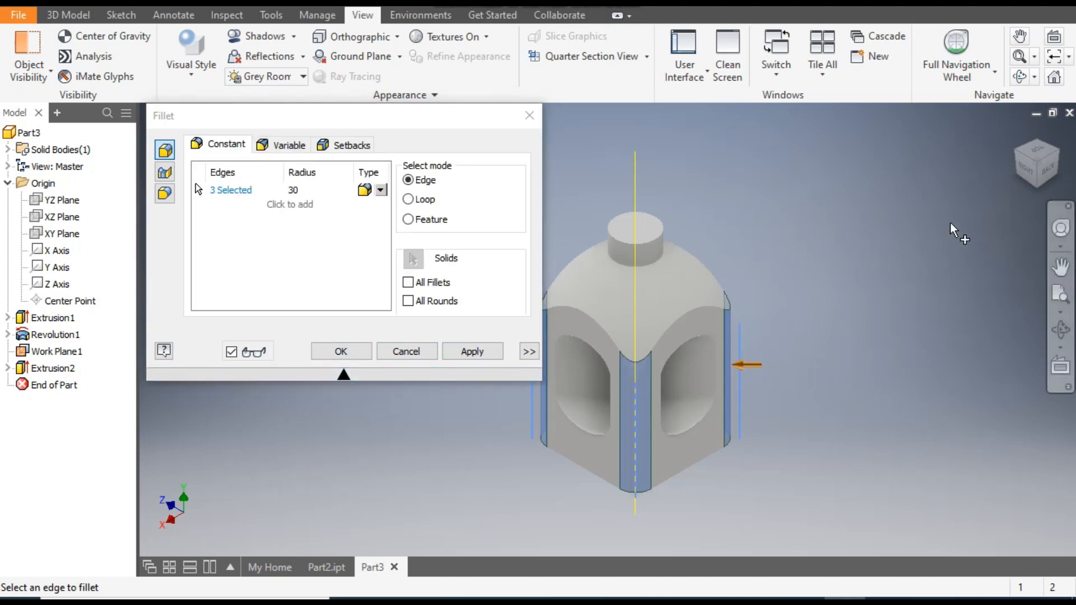
click(1063, 158)
click(873, 352)
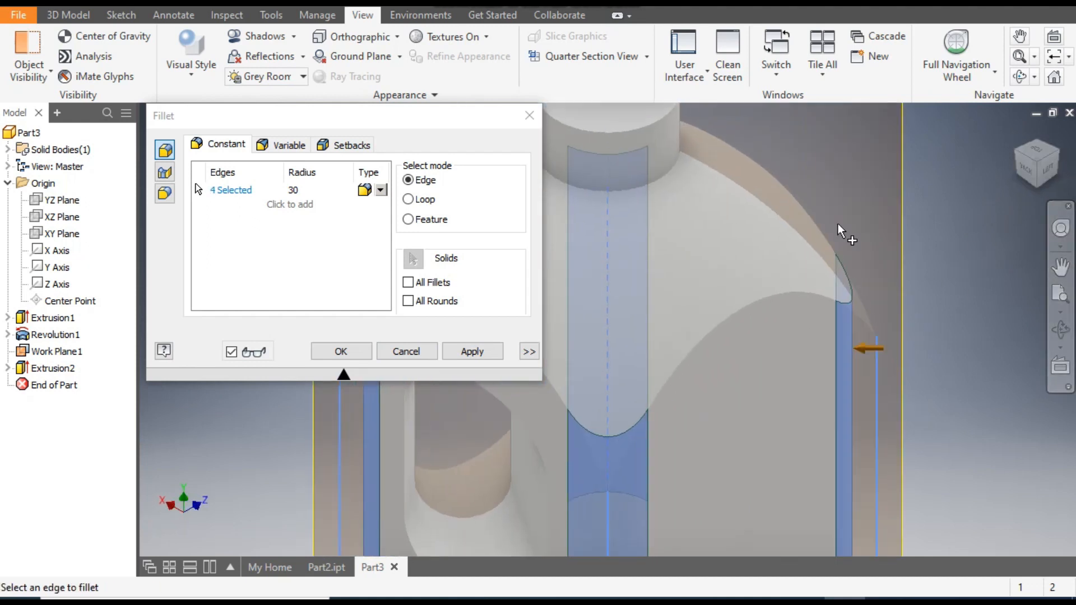
Step: Add the four bottom edges of the body to the 30 mm fillet selection and create the fillet
scroll(838, 224, down, 5)
click(809, 391)
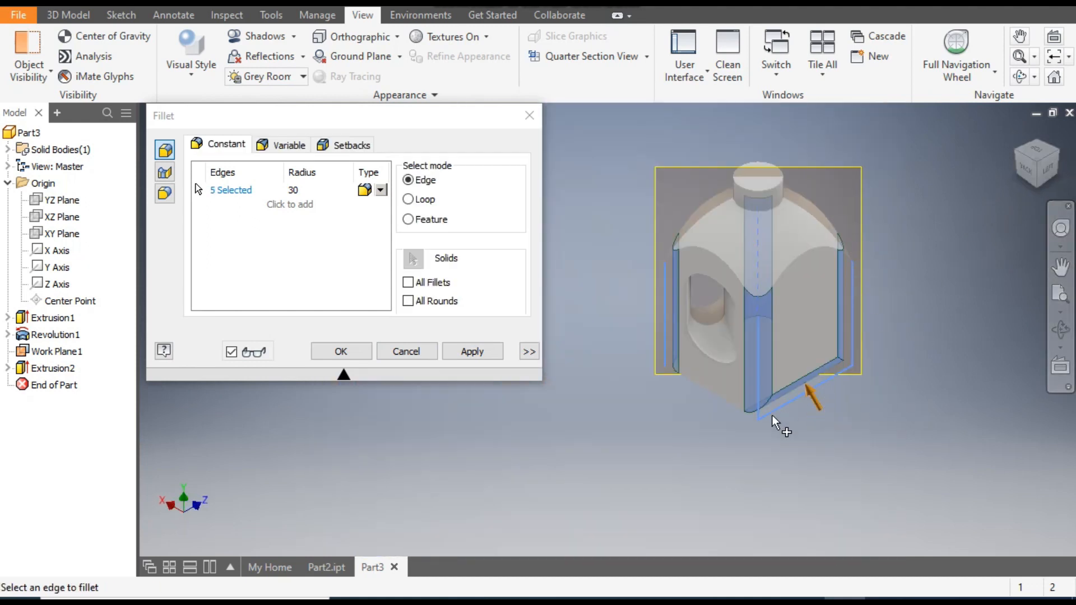
click(715, 396)
click(1056, 150)
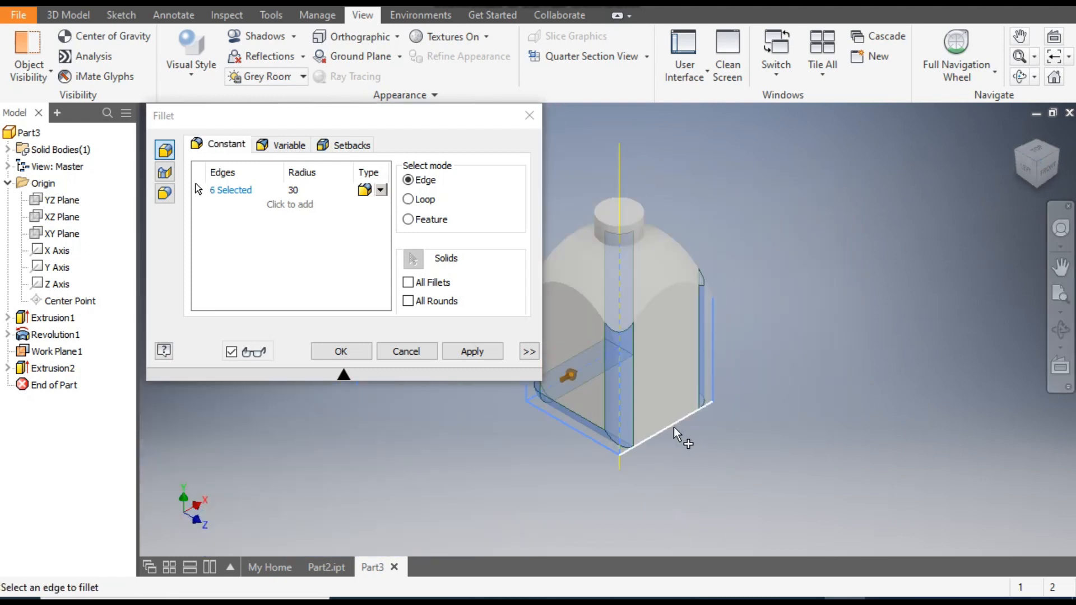
click(672, 420)
click(1059, 147)
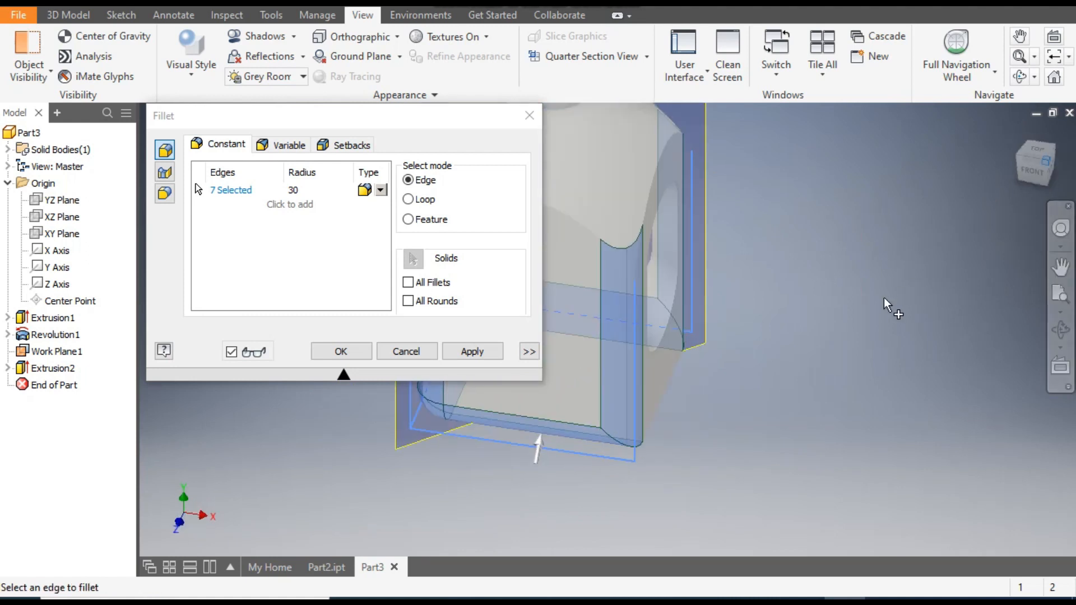
click(756, 394)
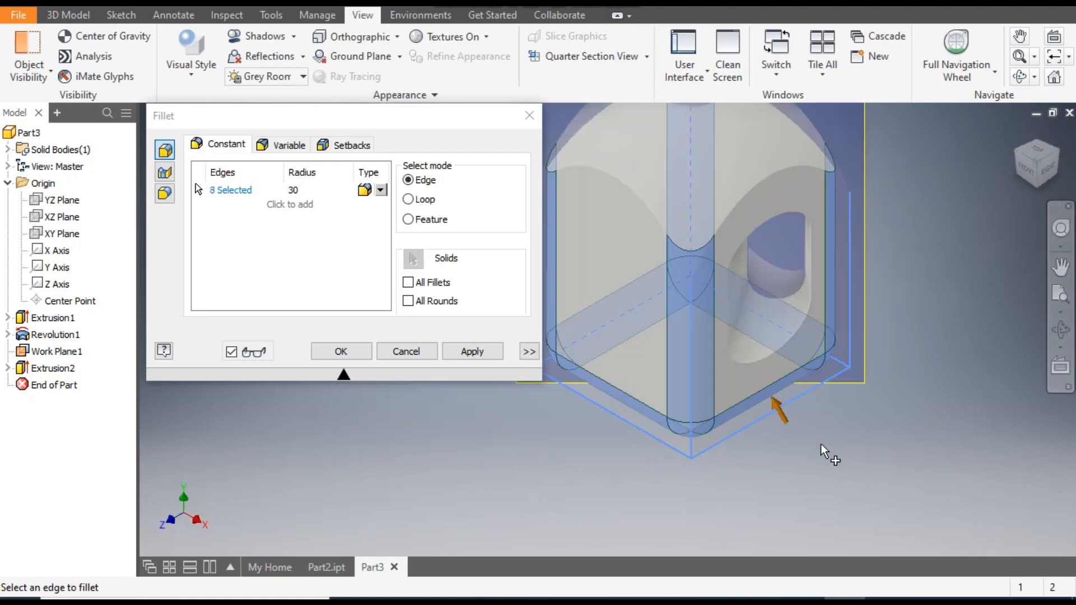
click(474, 352)
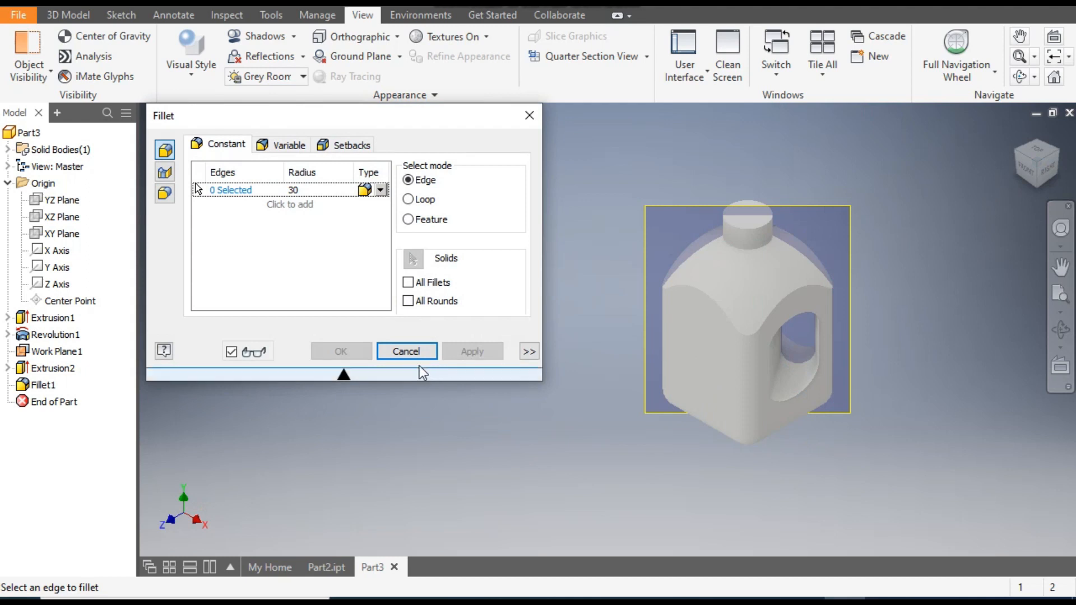
click(409, 351)
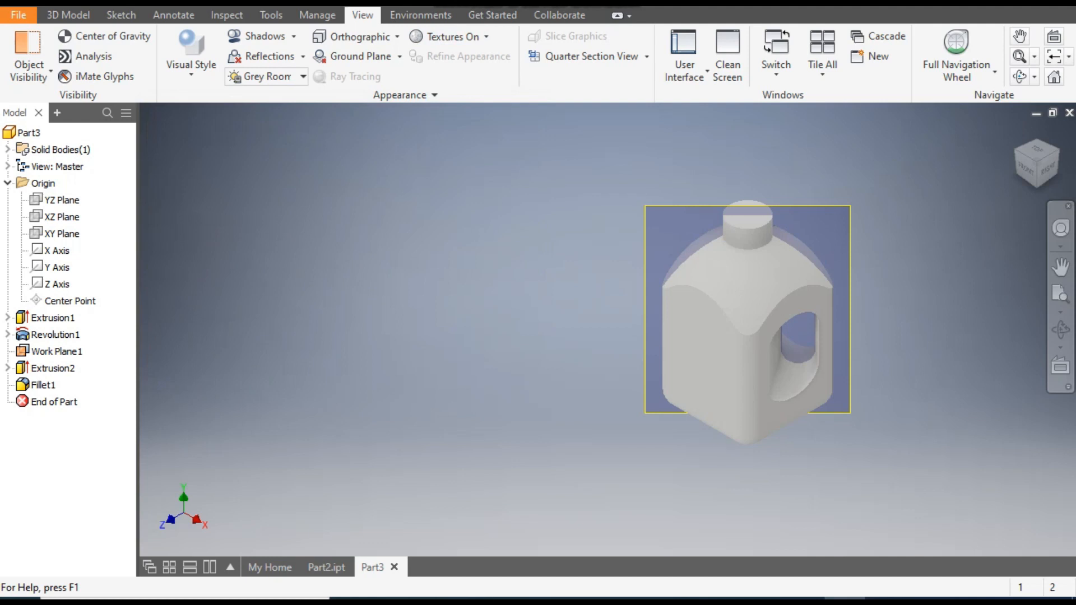
Step: Apply the Light Red appearance from the Inventor Material Library to the bottle and view it
click(464, 5)
scroll(462, 293, down, 6)
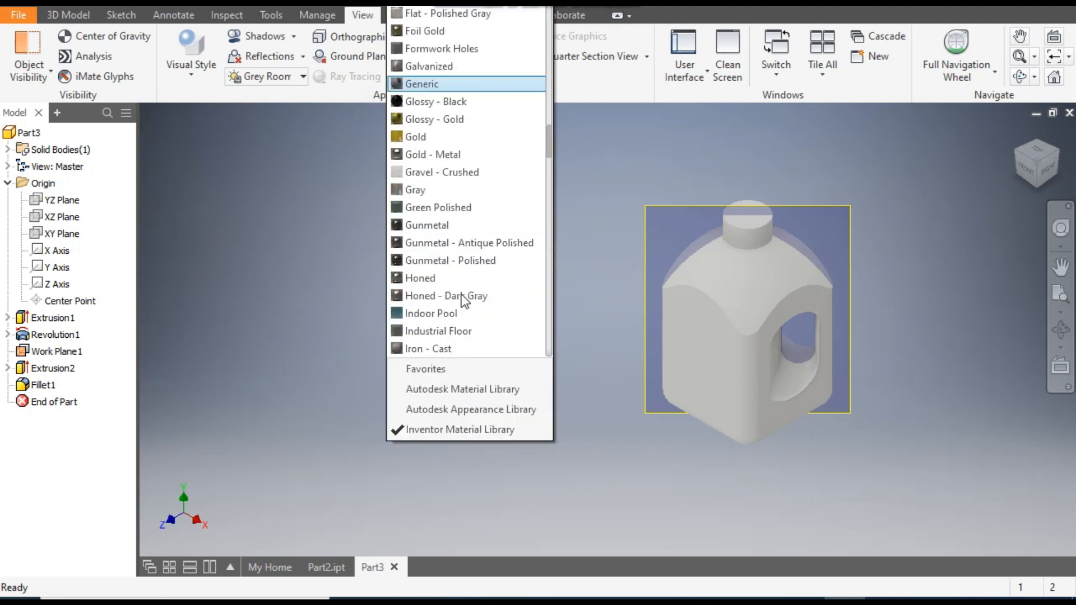
scroll(463, 297, down, 5)
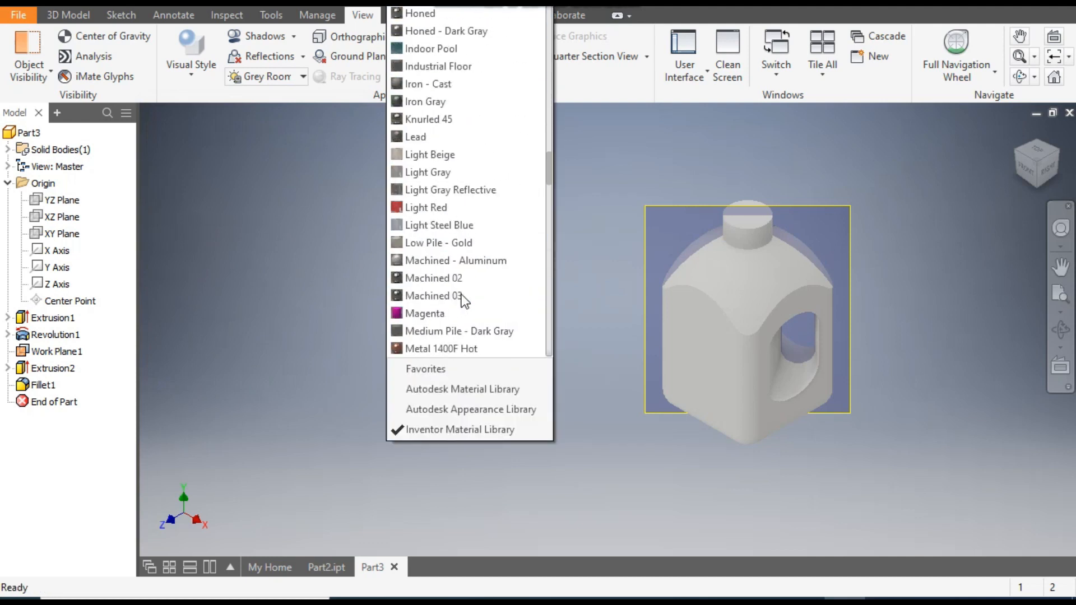
click(438, 207)
middle_drag(878, 432, 811, 436)
scroll(723, 357, down, 5)
scroll(791, 371, up, 4)
middle_drag(796, 391, 748, 392)
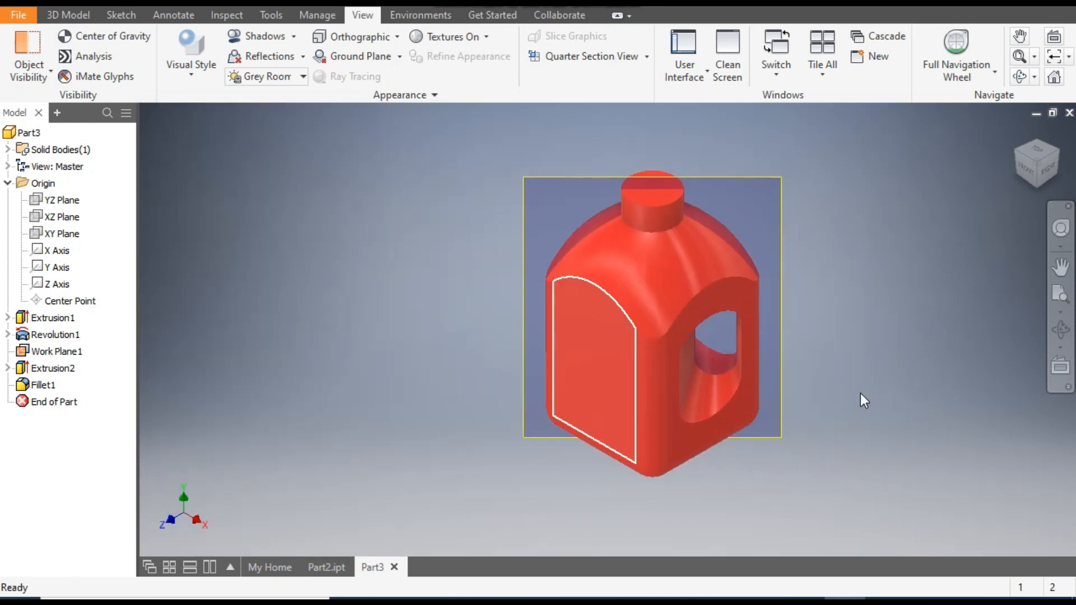
middle_drag(879, 372, 853, 371)
Step: Fillet the outer edge loops of the handle opening on both side faces with a 12 mm radius
scroll(702, 405, down, 3)
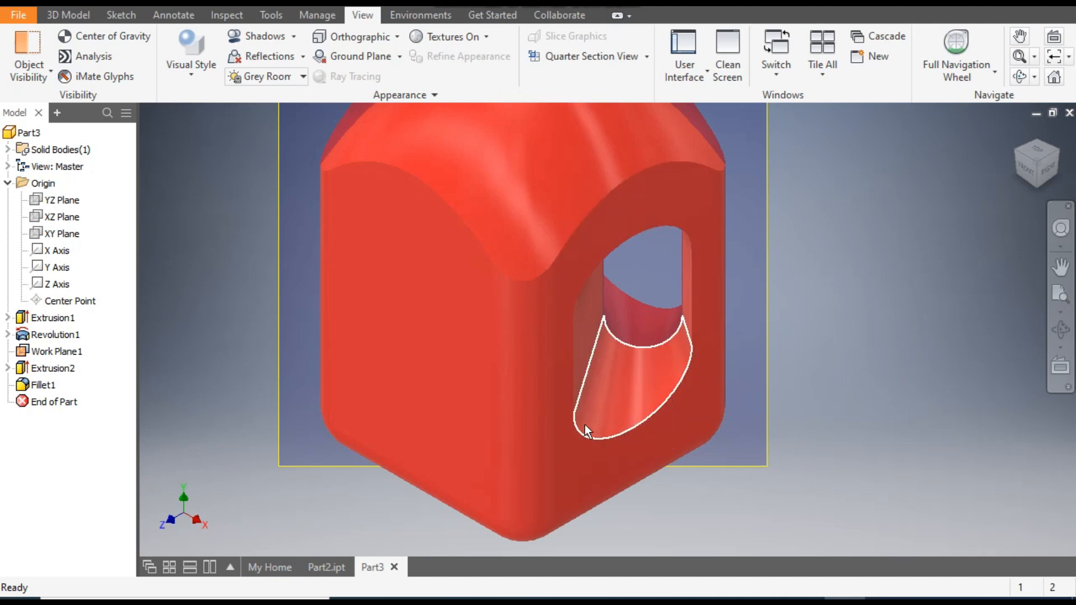
click(656, 411)
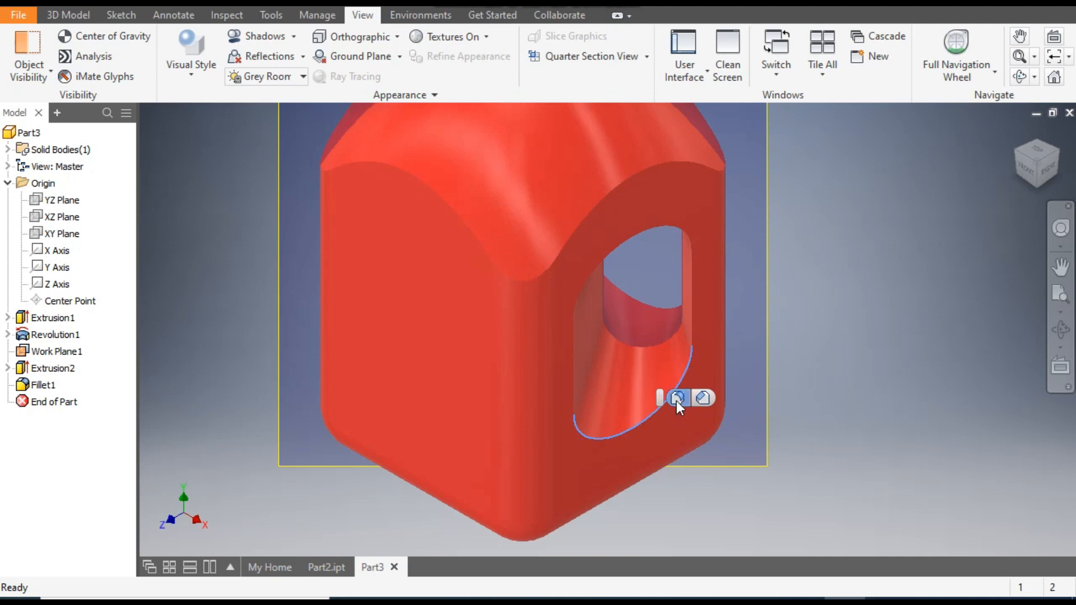
click(677, 398)
click(314, 190)
text(12)
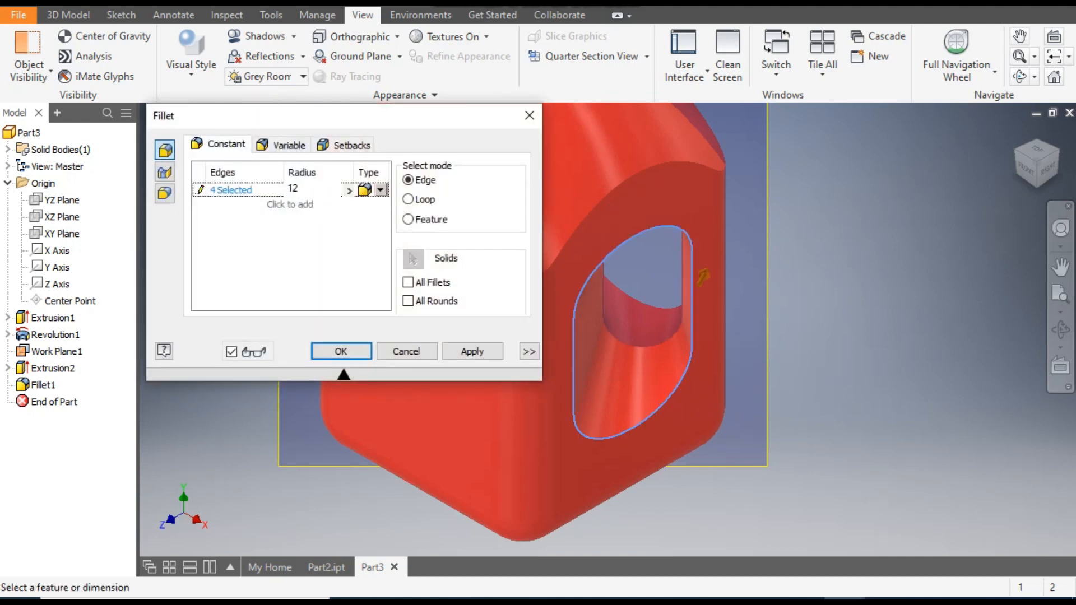
click(1061, 160)
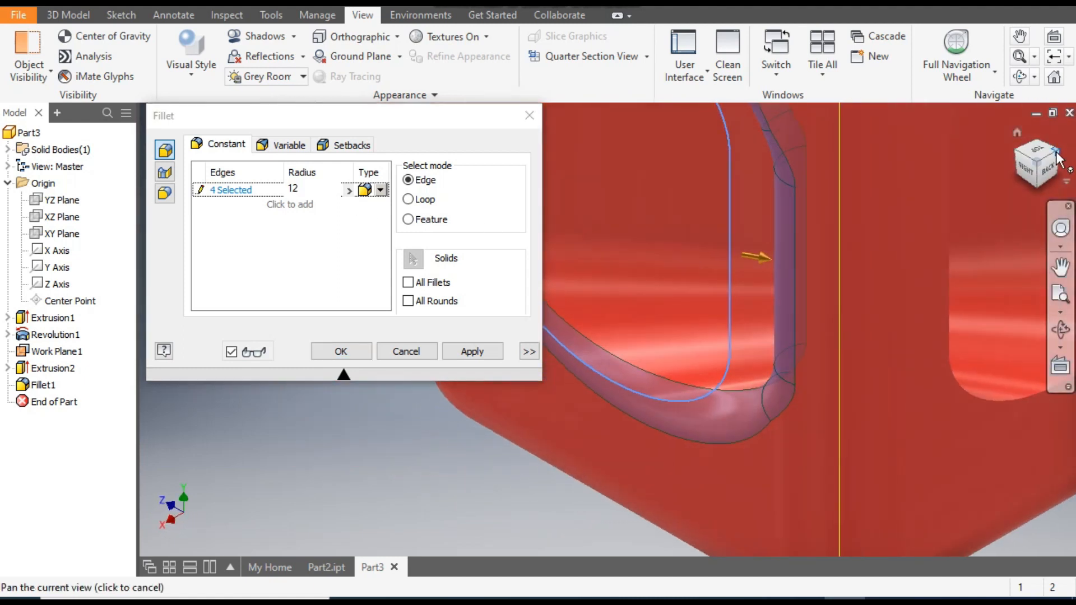
click(1055, 153)
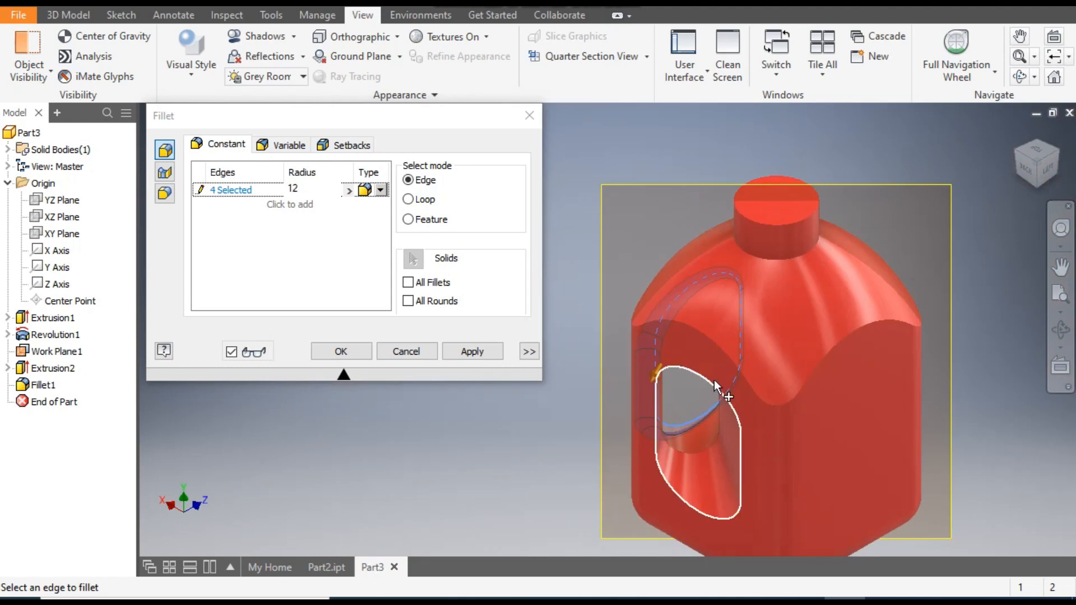
click(731, 392)
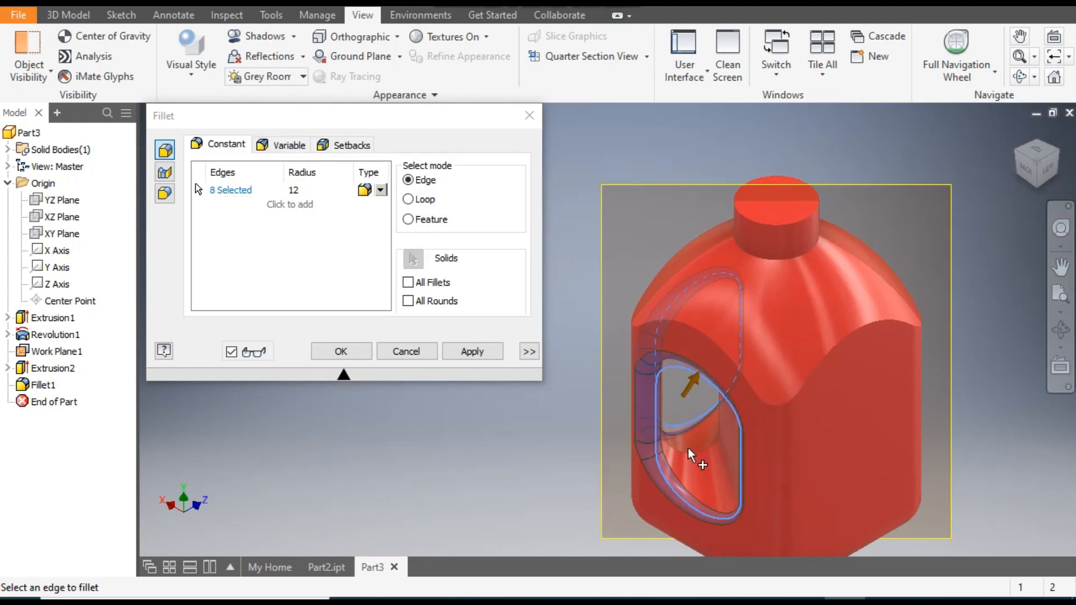
click(353, 348)
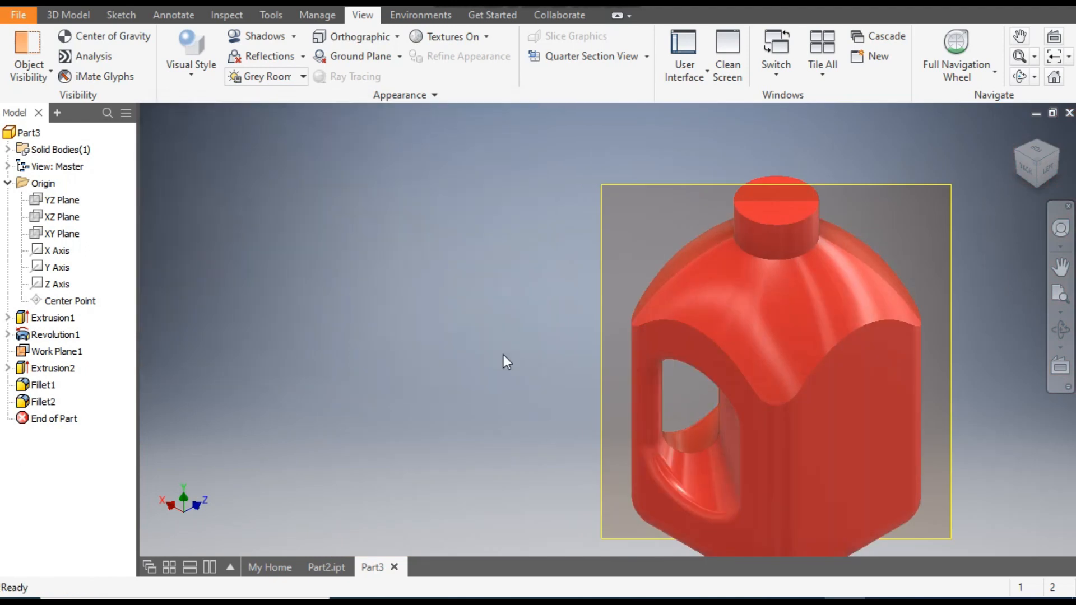
Step: Fillet the curved edge loop between the bottle's shoulder and side faces with a 10 mm radius
click(1018, 156)
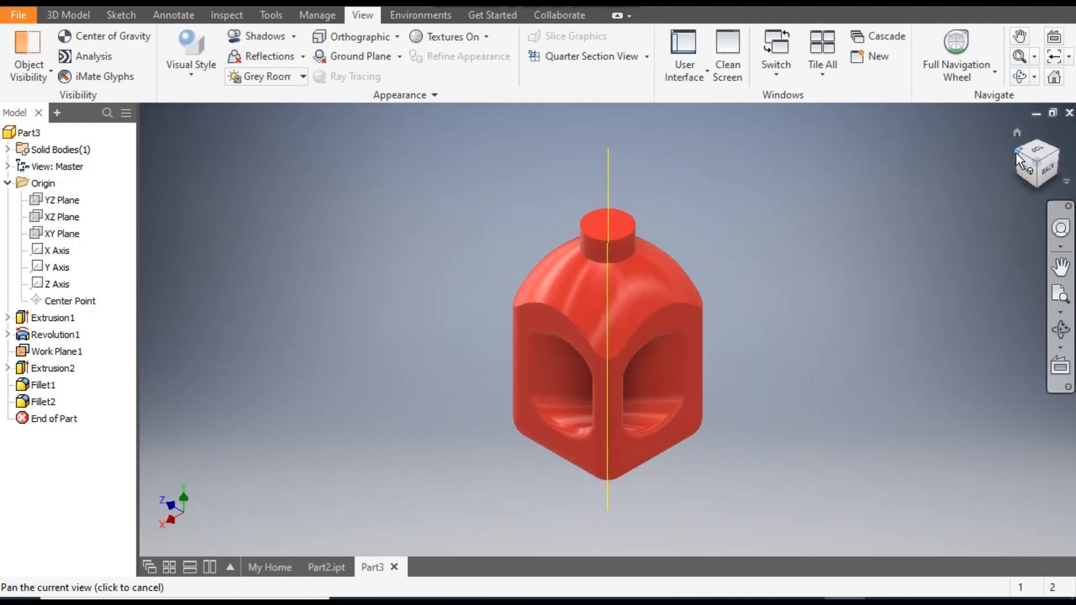
scroll(556, 314, down, 5)
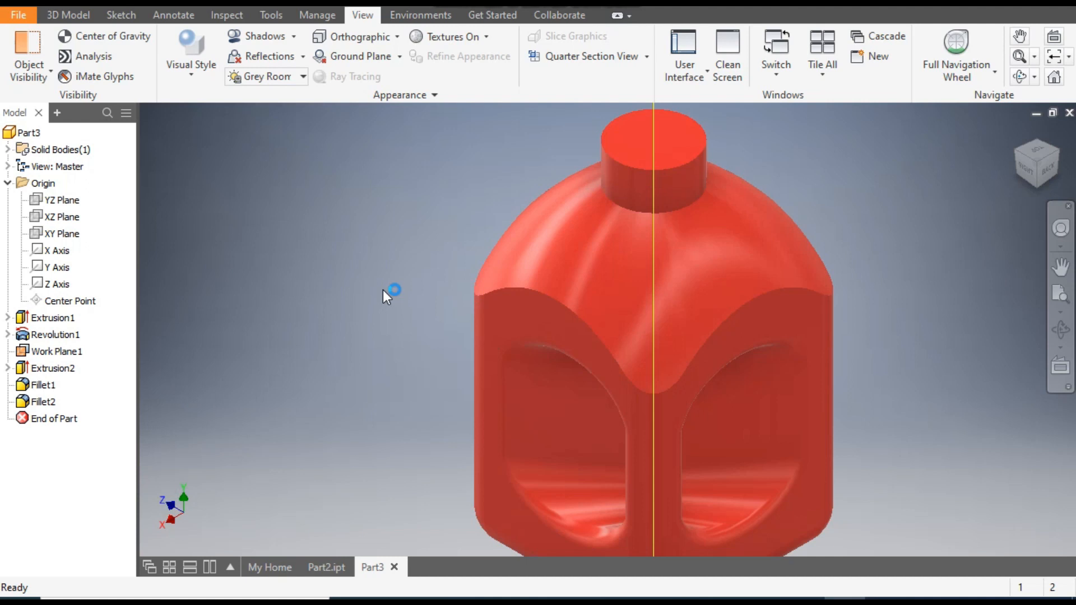
click(535, 290)
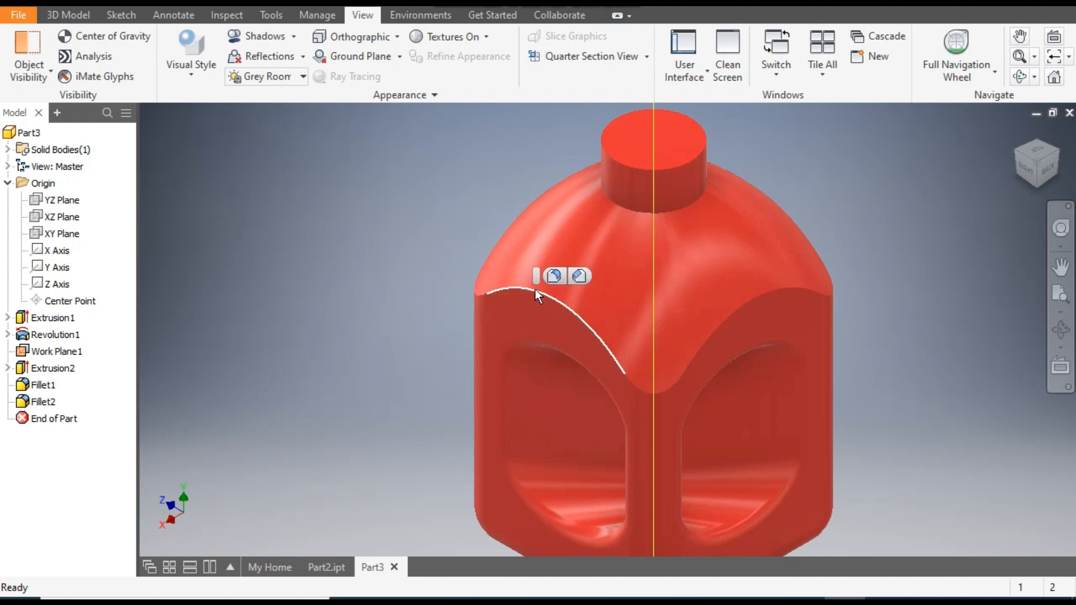
click(552, 274)
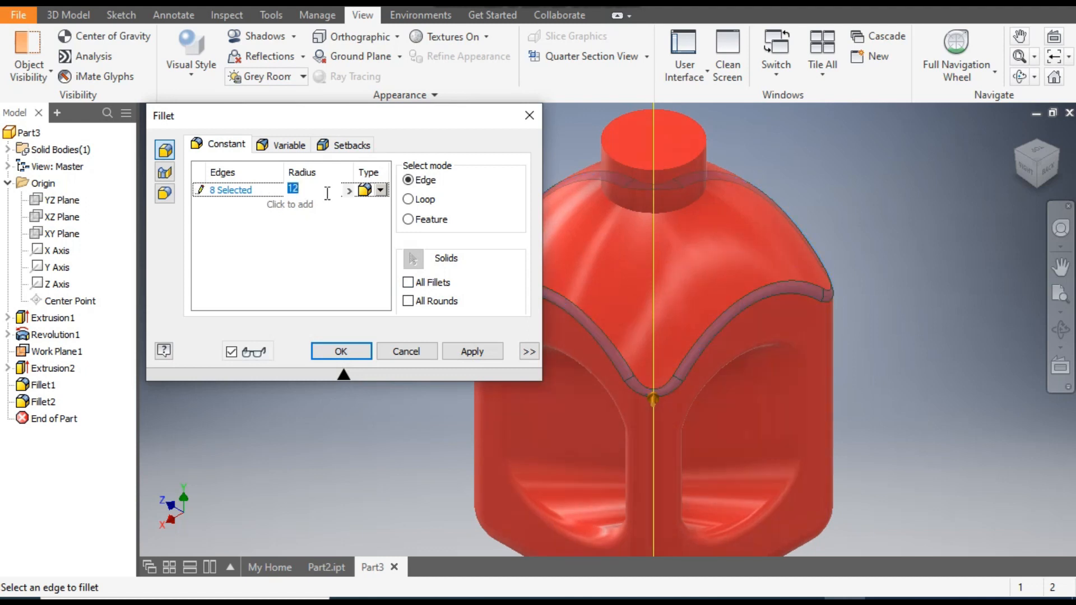
text(10)
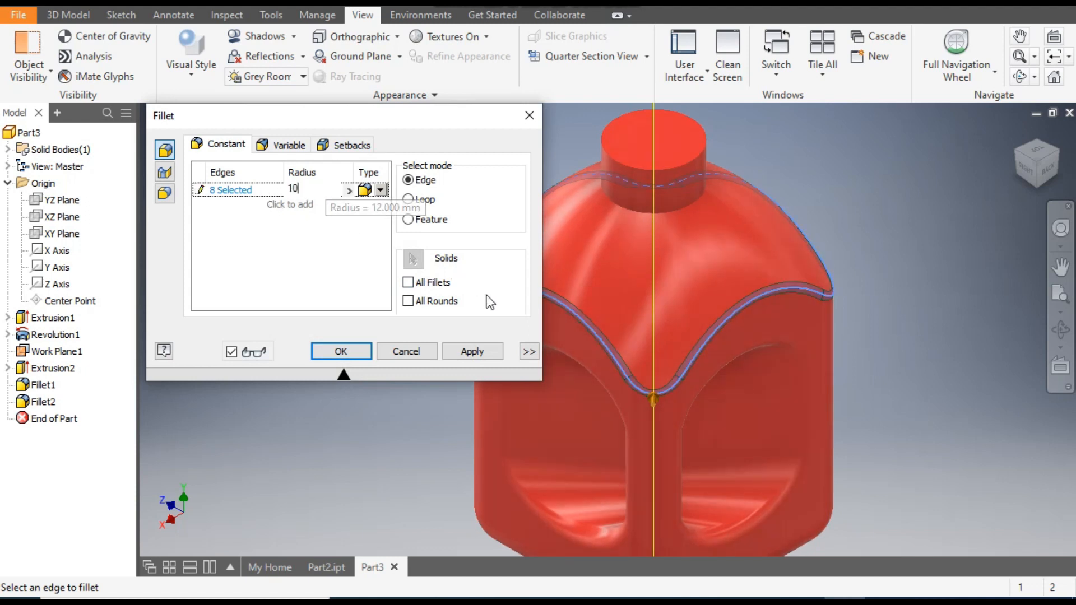
click(475, 349)
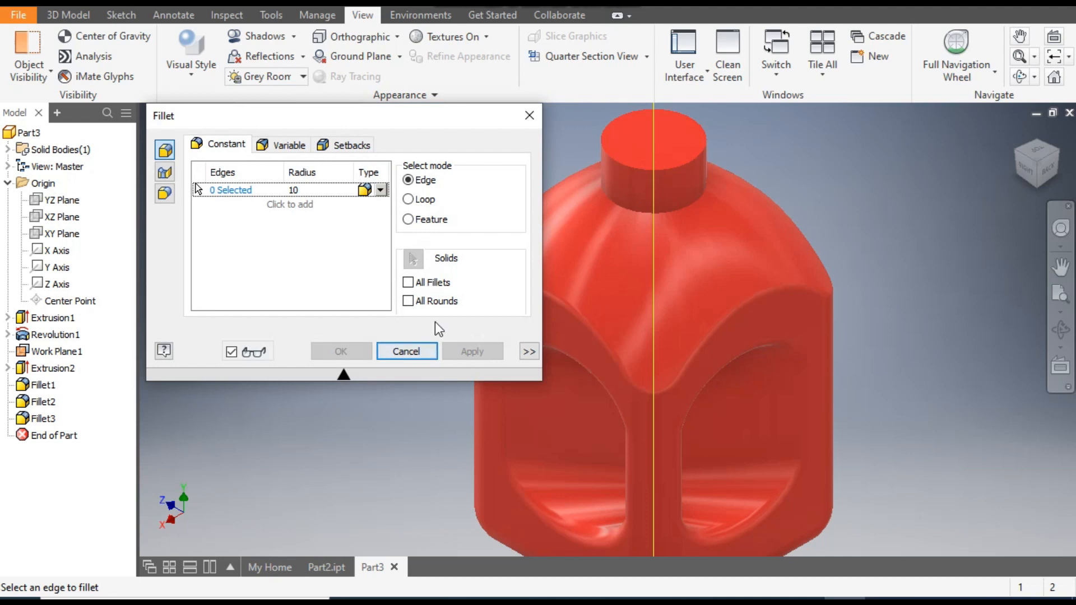
click(530, 115)
scroll(430, 215, down, 3)
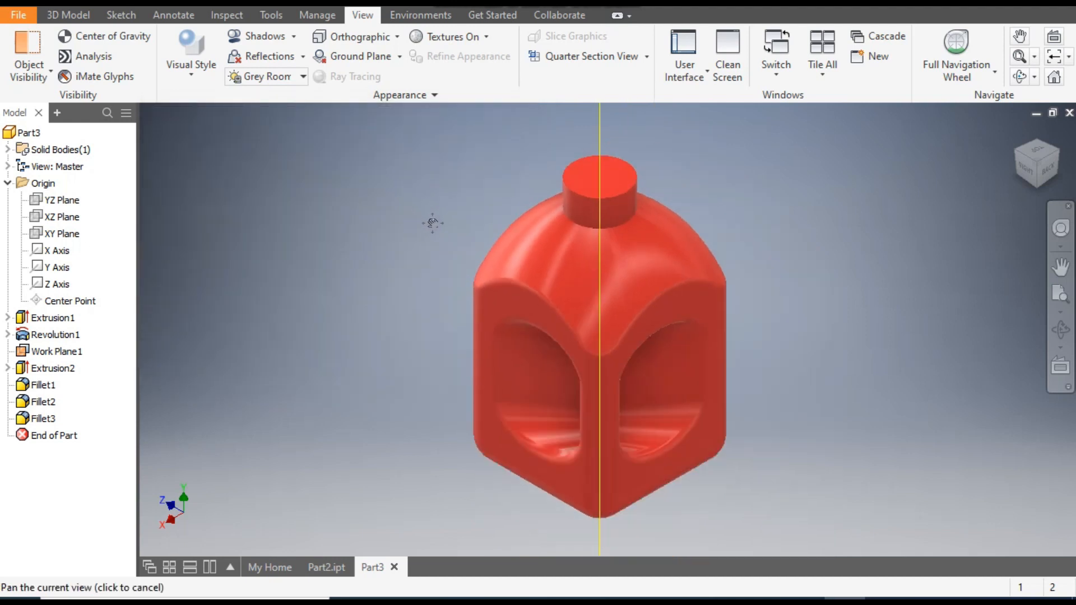
Step: Shell the bottle inward with a 1 mm wall thickness, removing the top face of the neck
click(1019, 152)
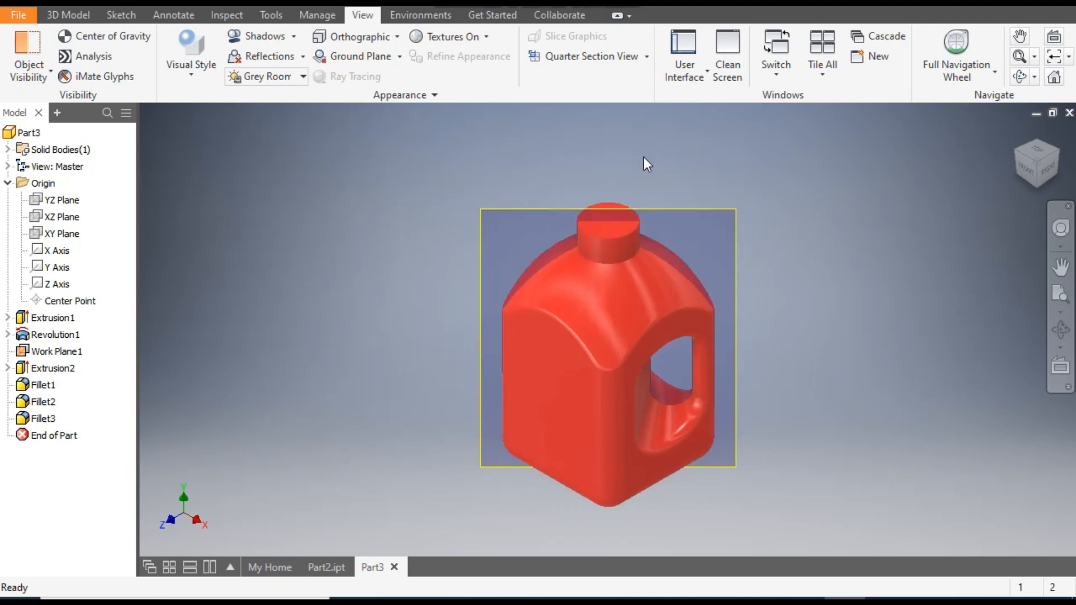
click(71, 13)
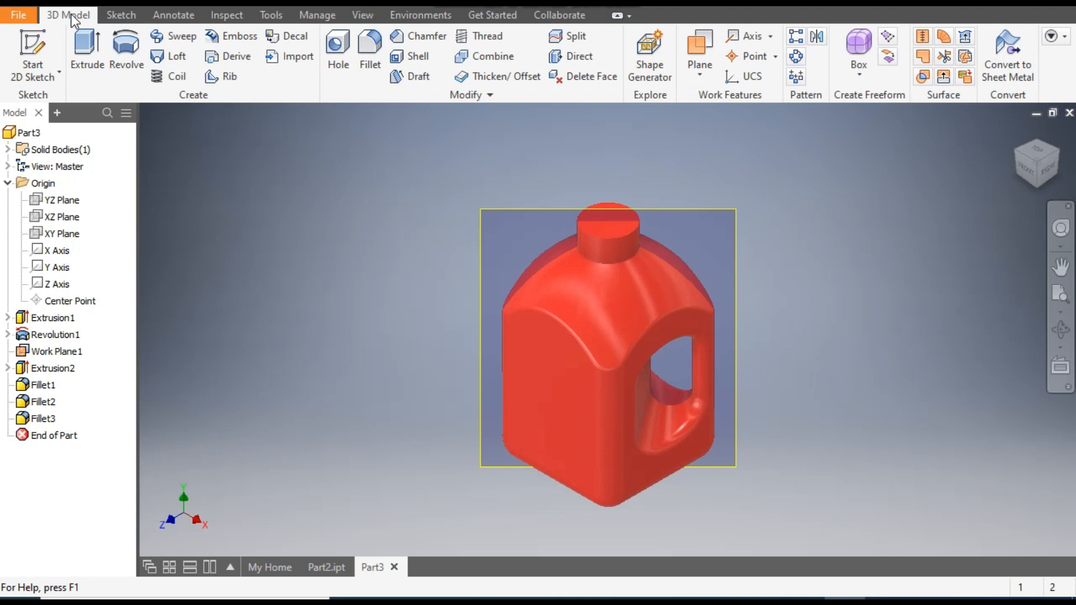
click(414, 57)
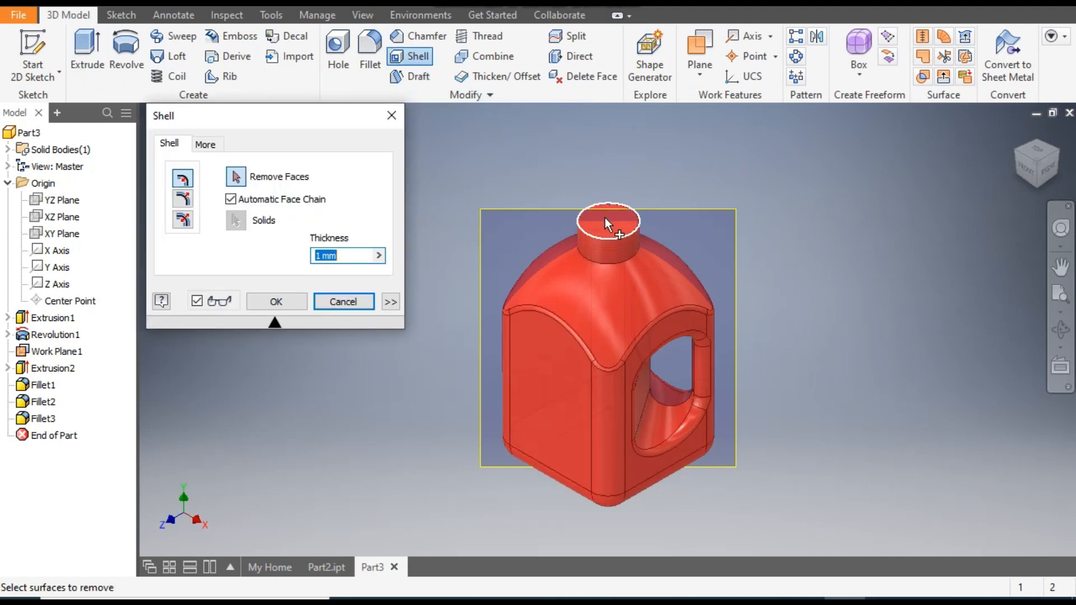
click(604, 217)
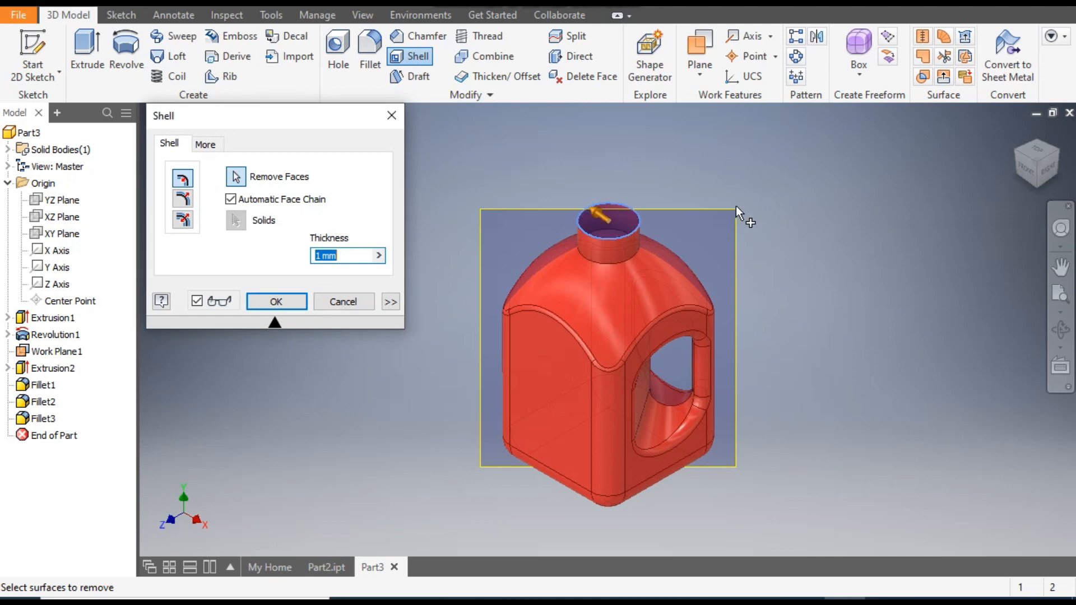
click(276, 303)
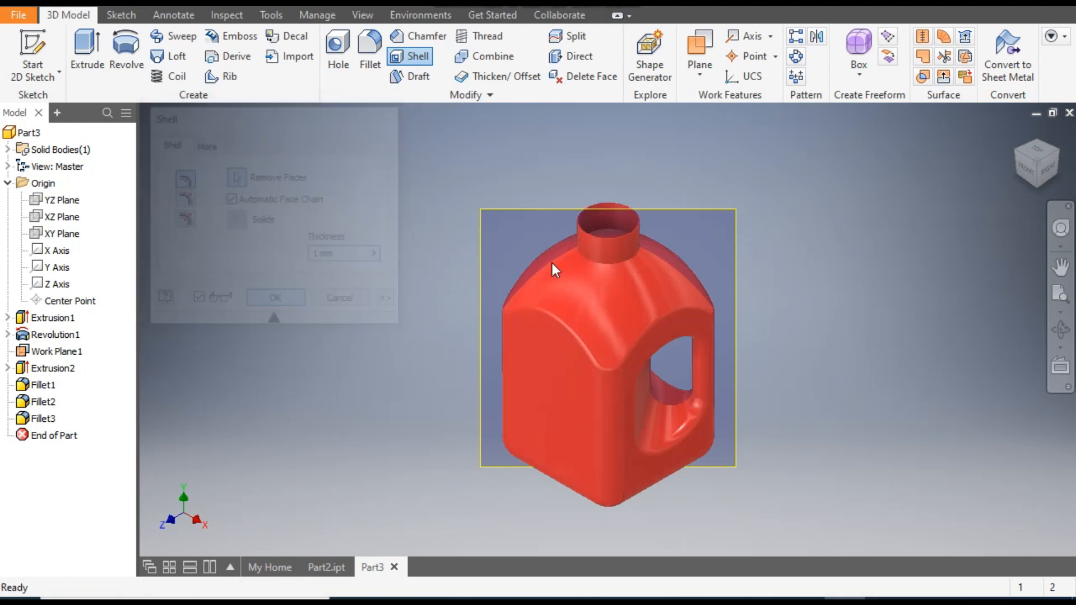
Step: Examine the hollow interior of the shelled bottle through the neck opening, and return to the home view
scroll(593, 245, up, 3)
click(1017, 132)
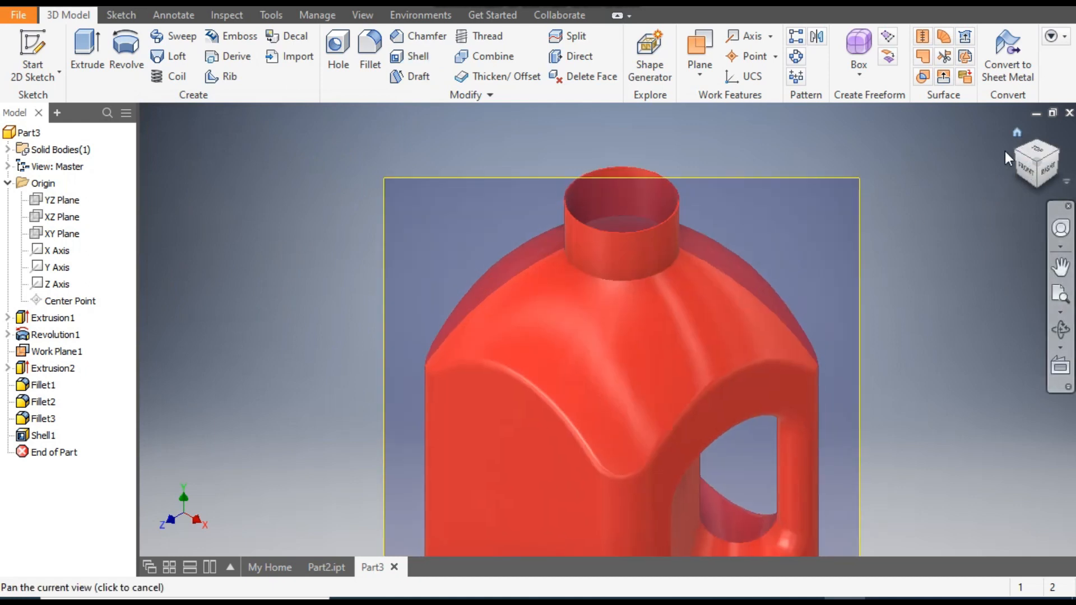
click(1036, 157)
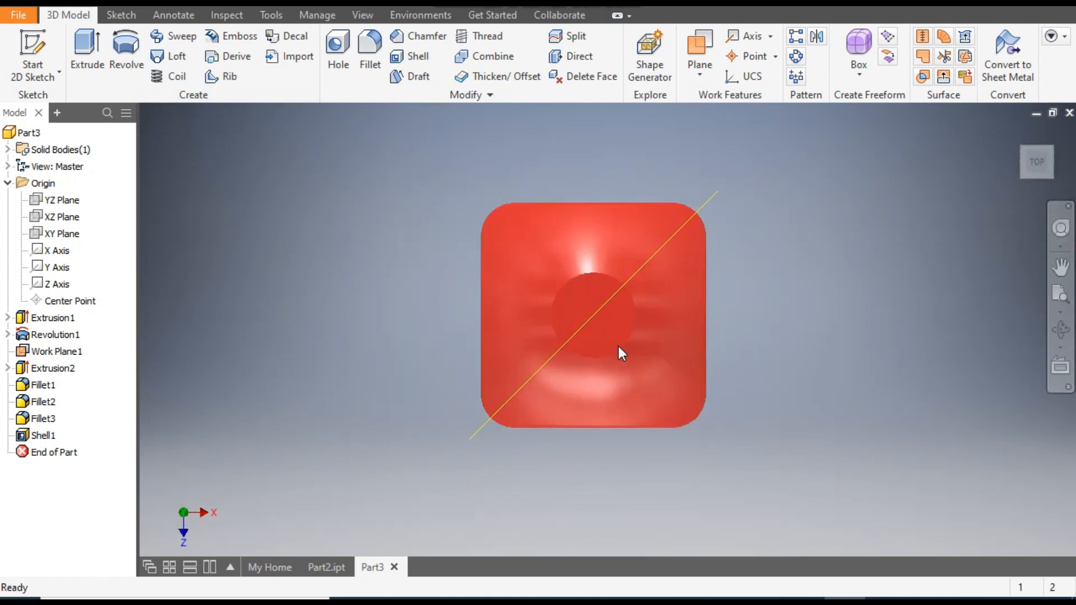
shift+middle_drag(593, 378, 633, 359)
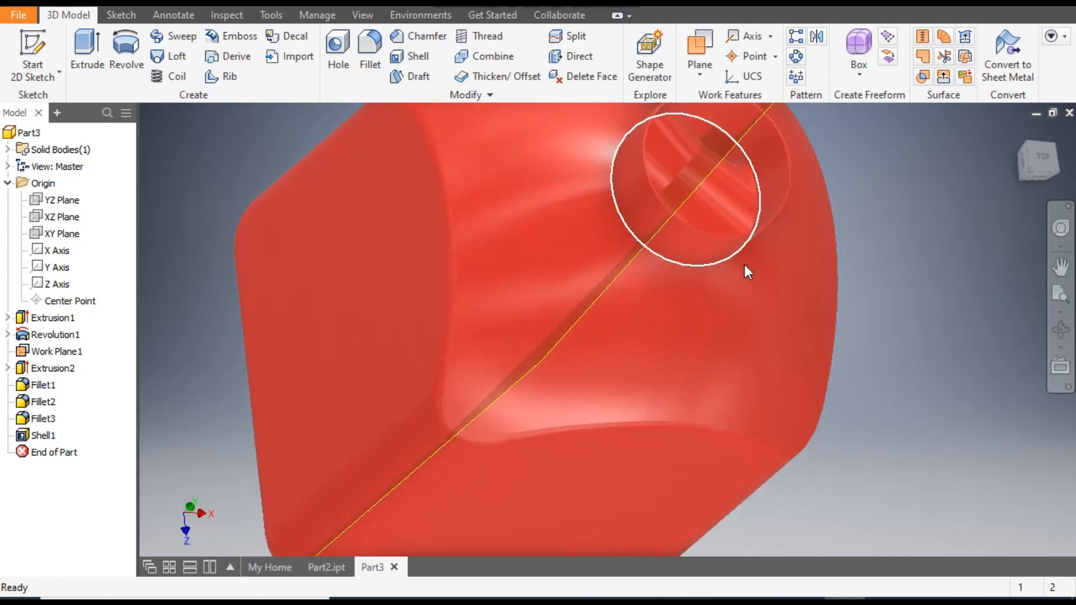
scroll(751, 252, up, 5)
scroll(748, 247, down, 4)
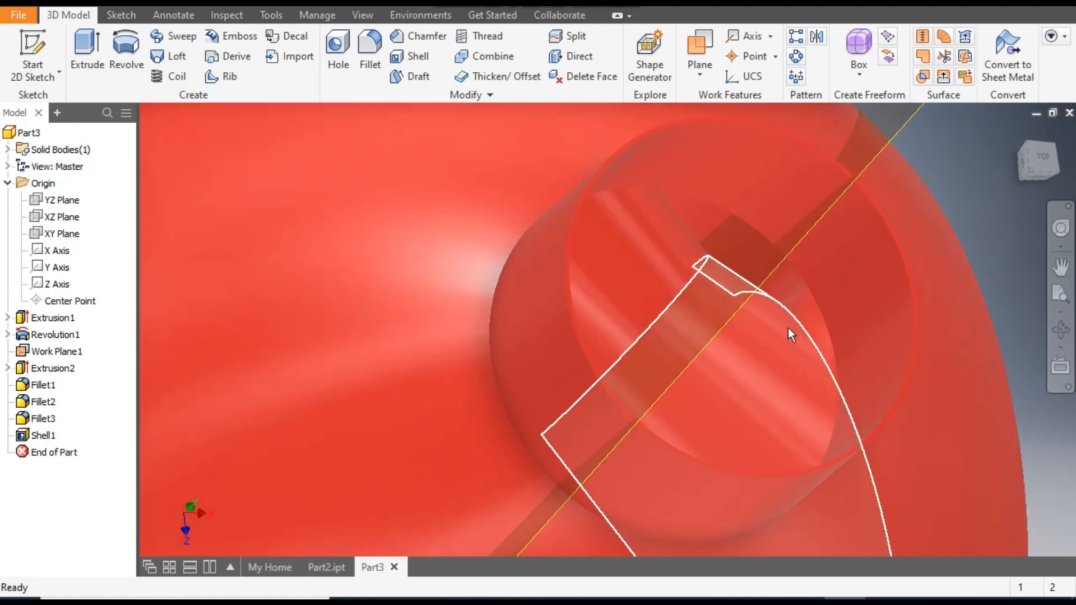
scroll(636, 245, down, 2)
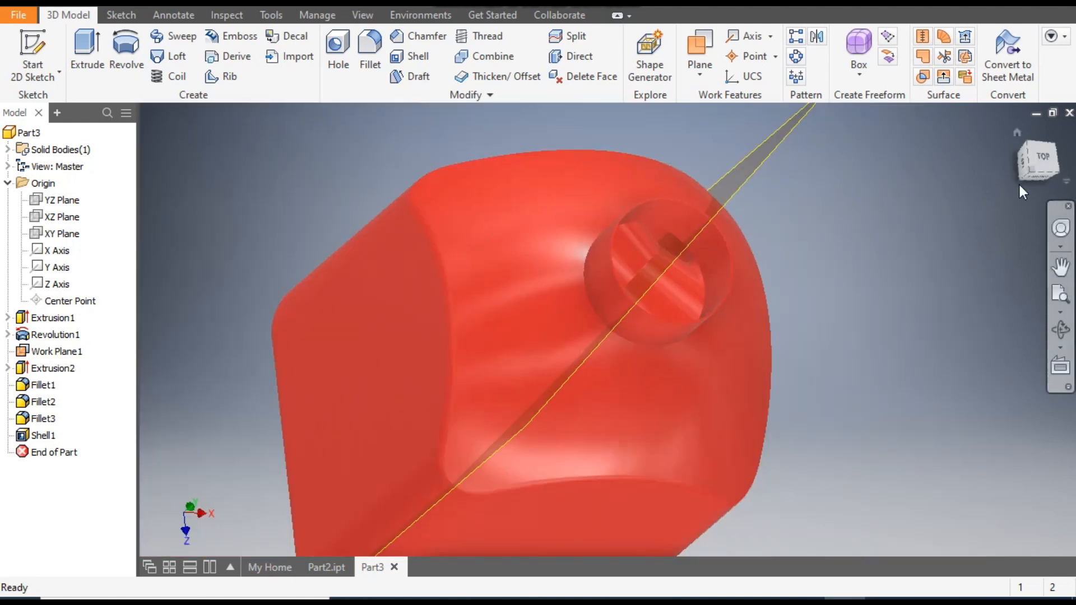
click(1016, 134)
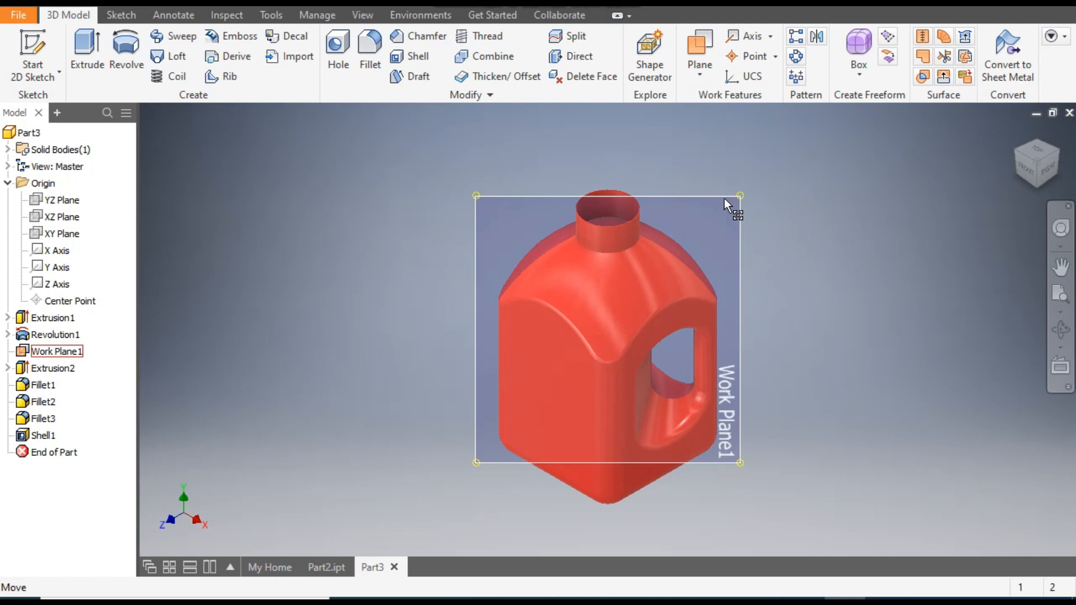
Step: Hide the diagonal work plane that passes through the bottle
click(62, 351)
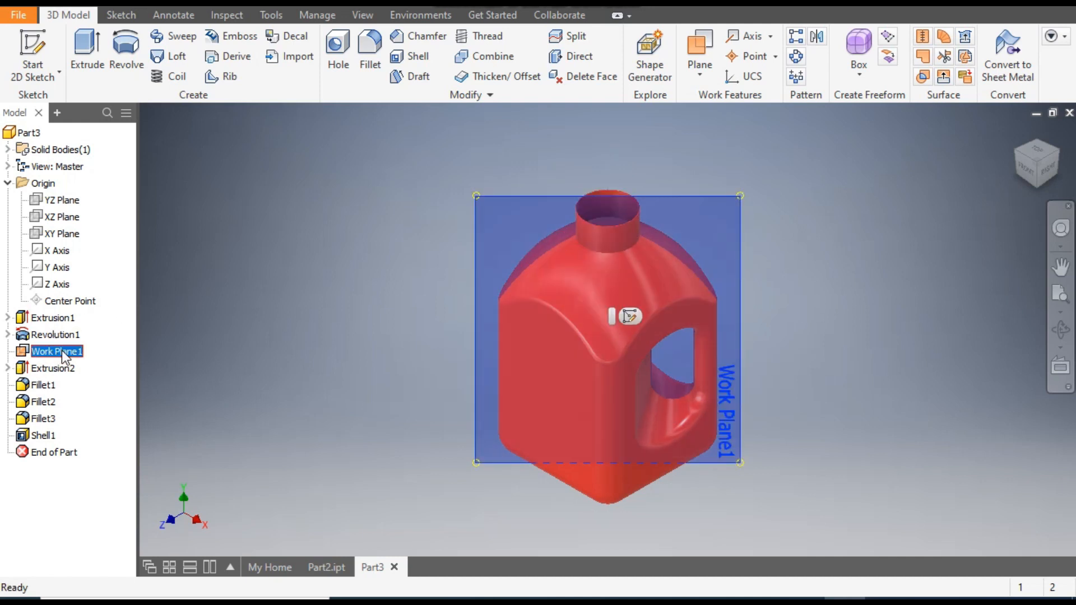
right_click(63, 352)
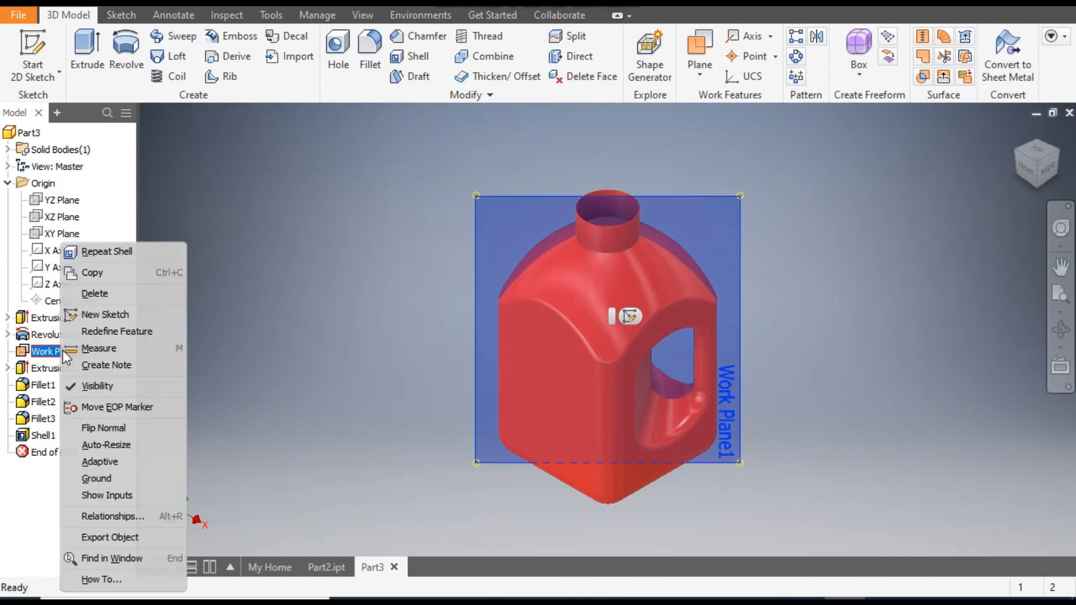
click(97, 386)
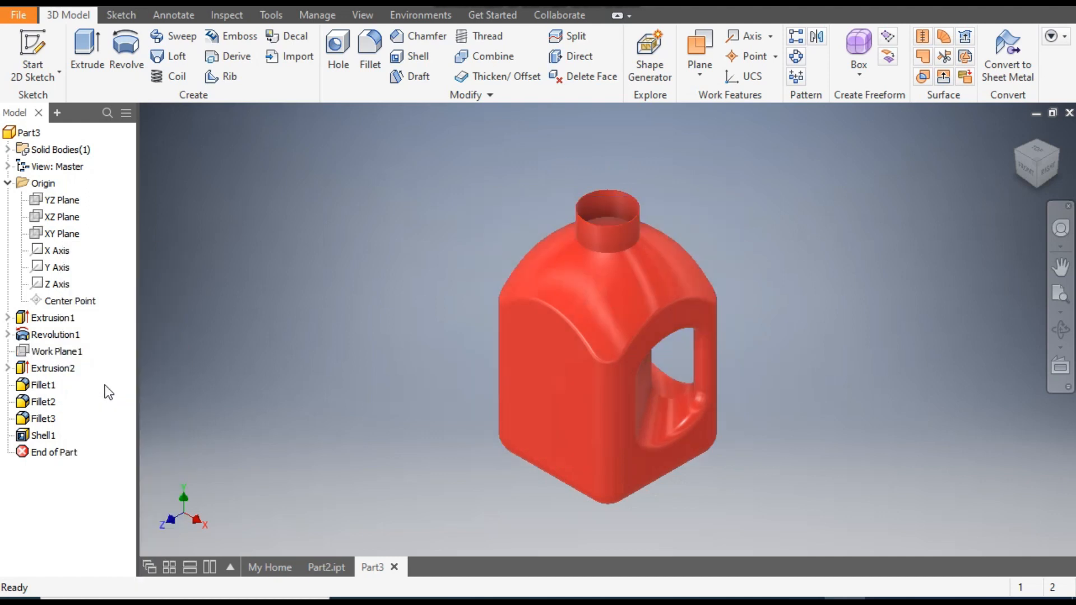